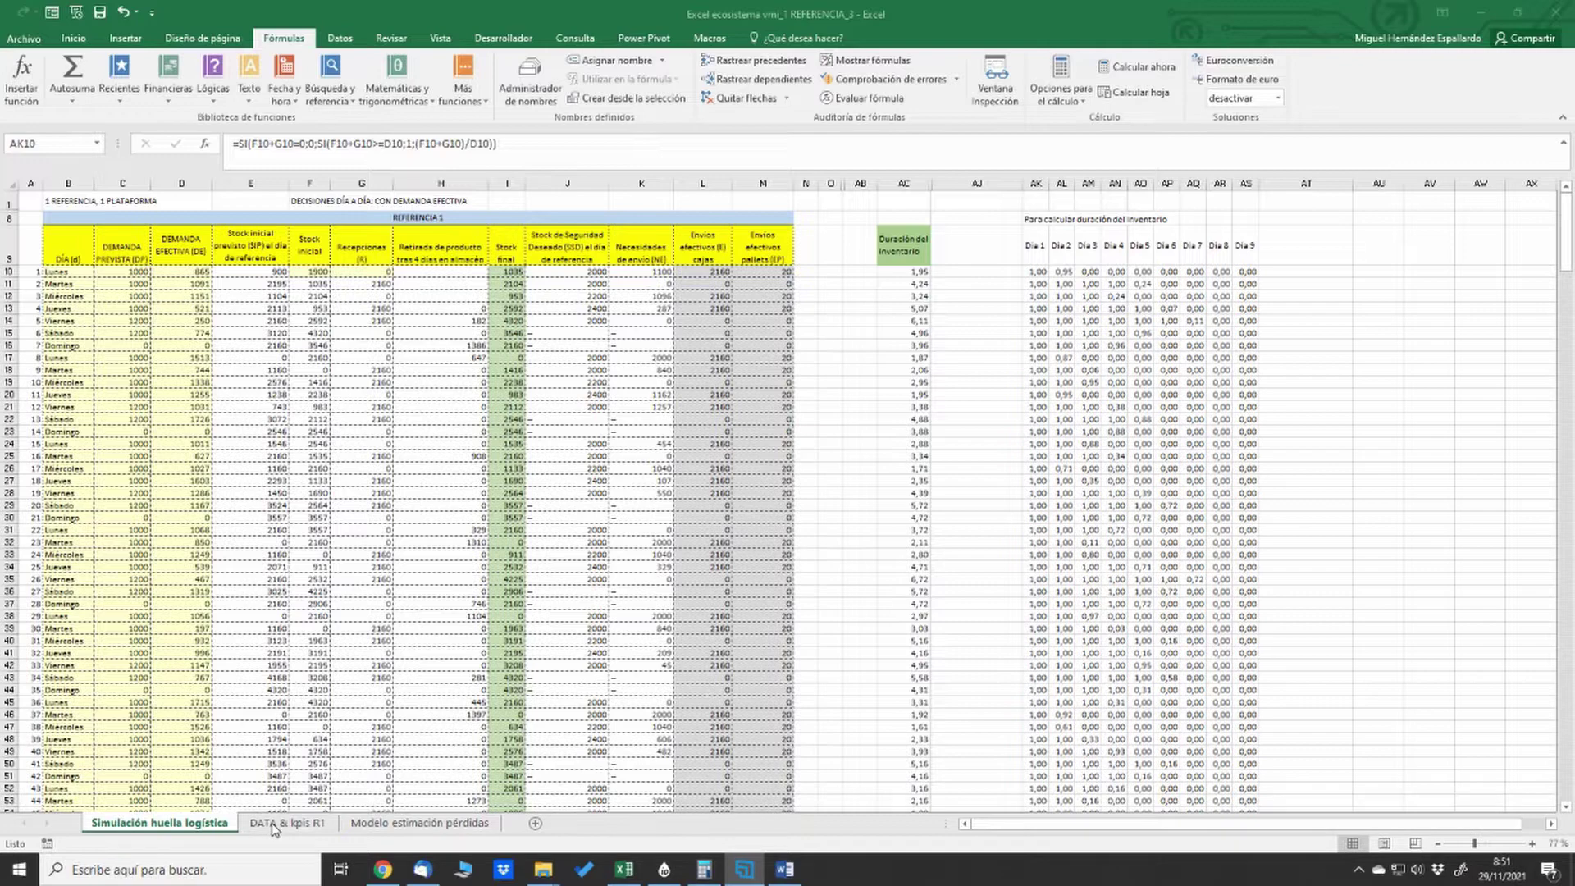
On the DATA & kpis R1 sheet, examine the two inventory duration (DPI) indicators and the formula for the average daily duration.
click(287, 825)
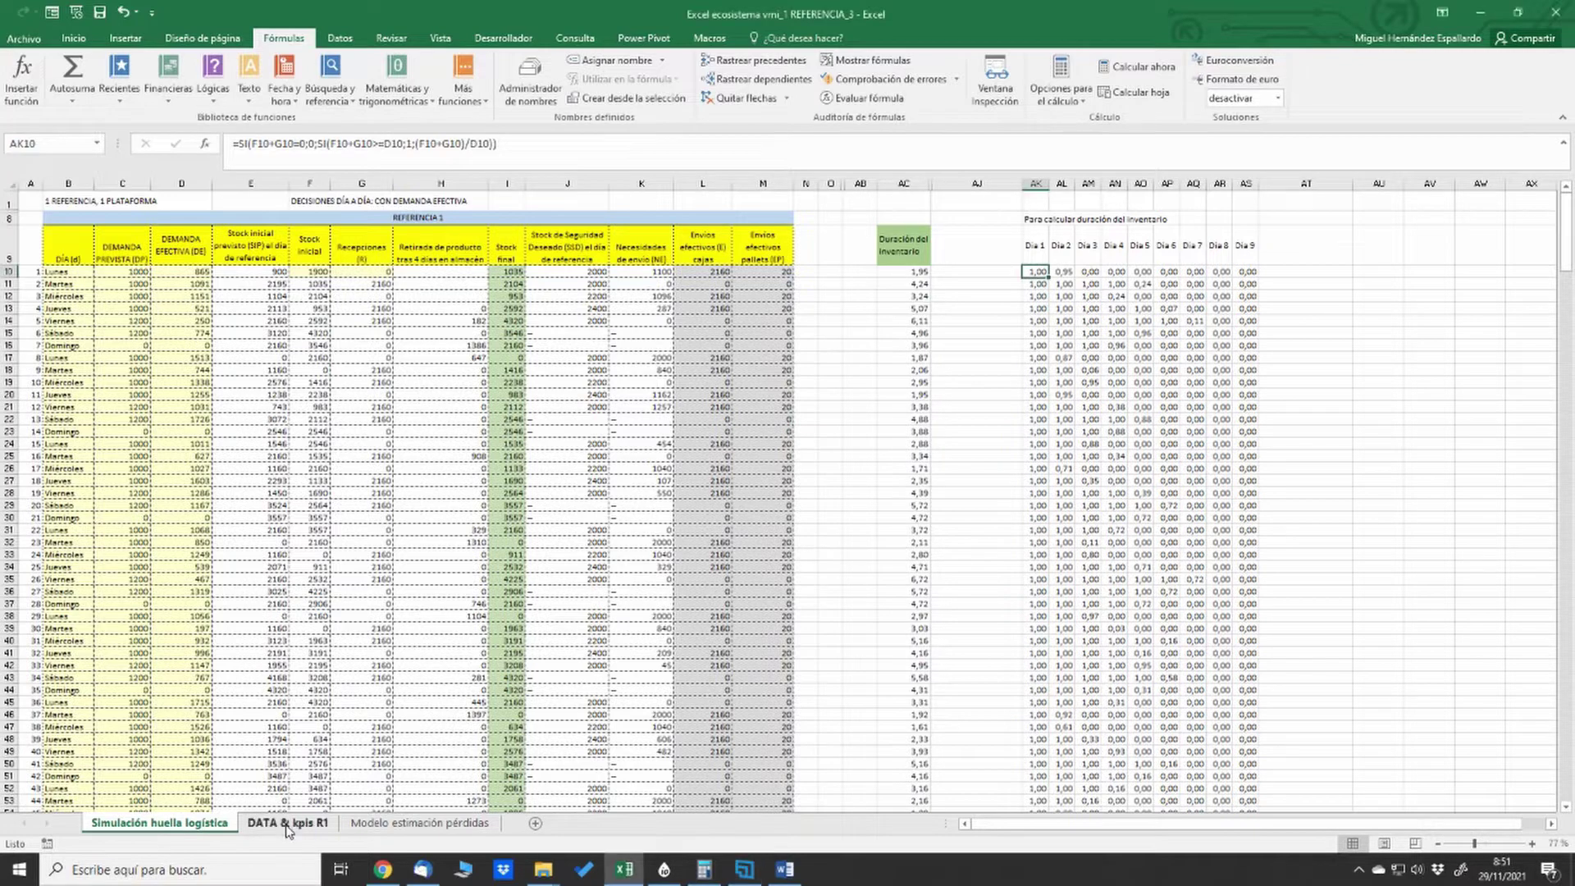
click(287, 825)
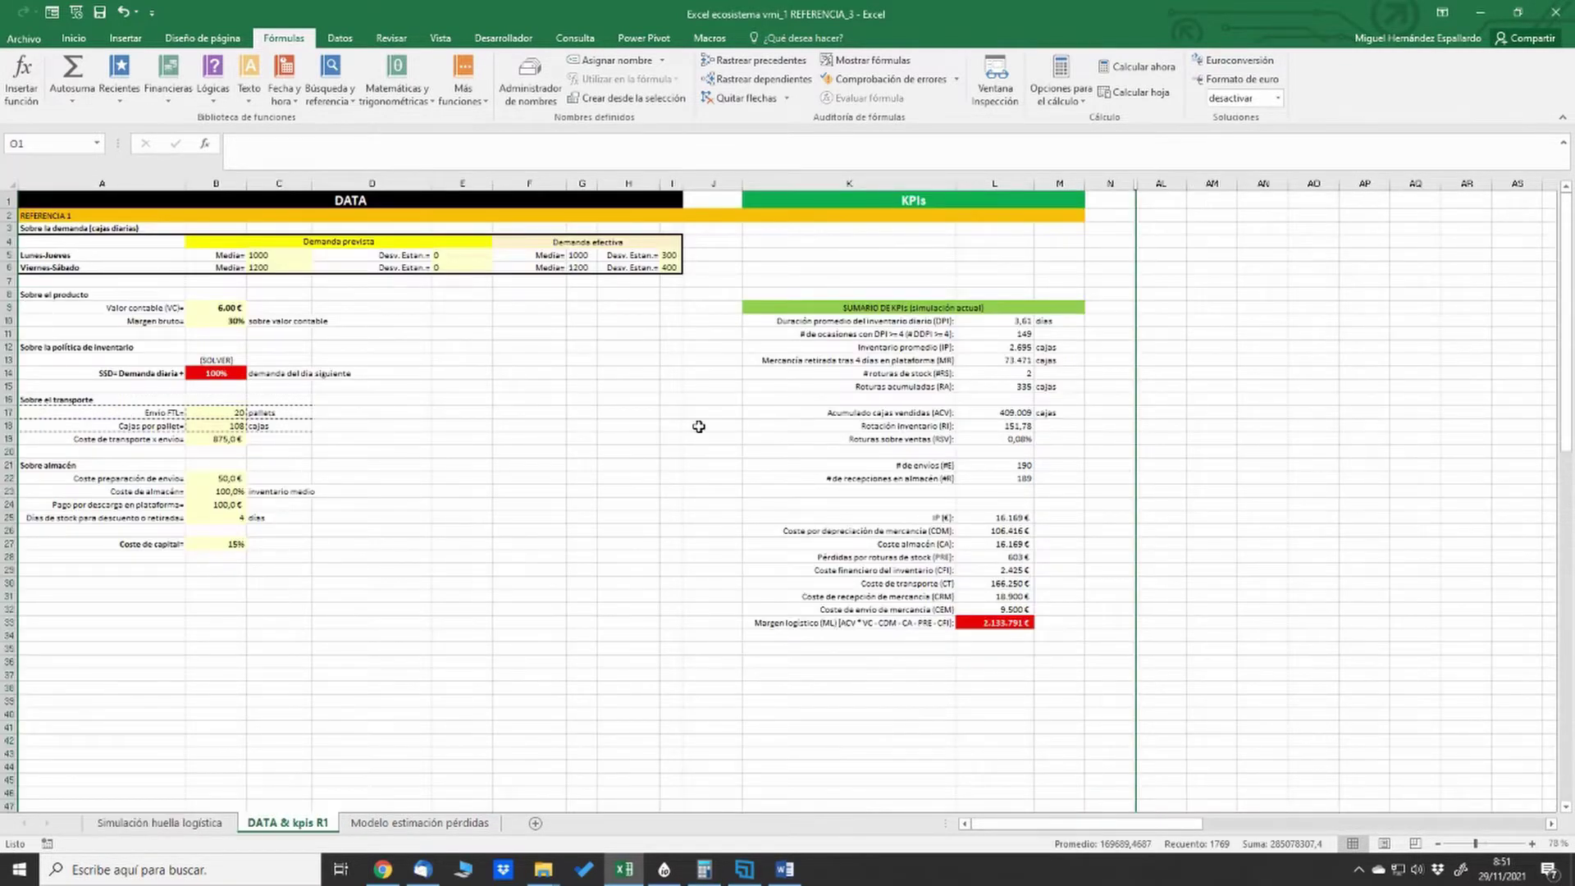
drag(858, 320, 1067, 336)
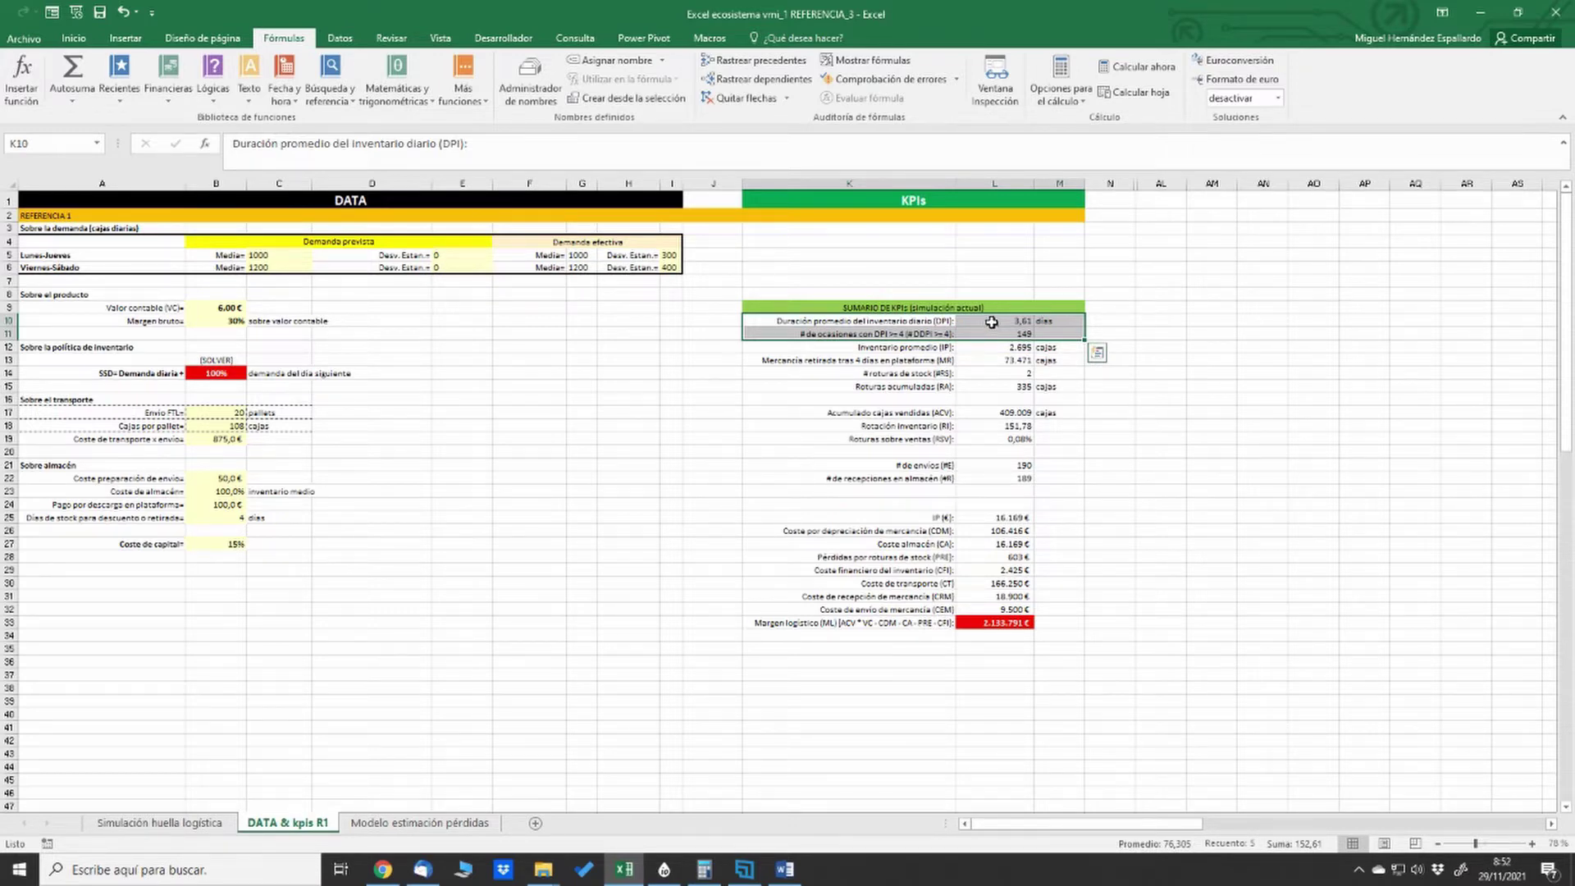
click(992, 322)
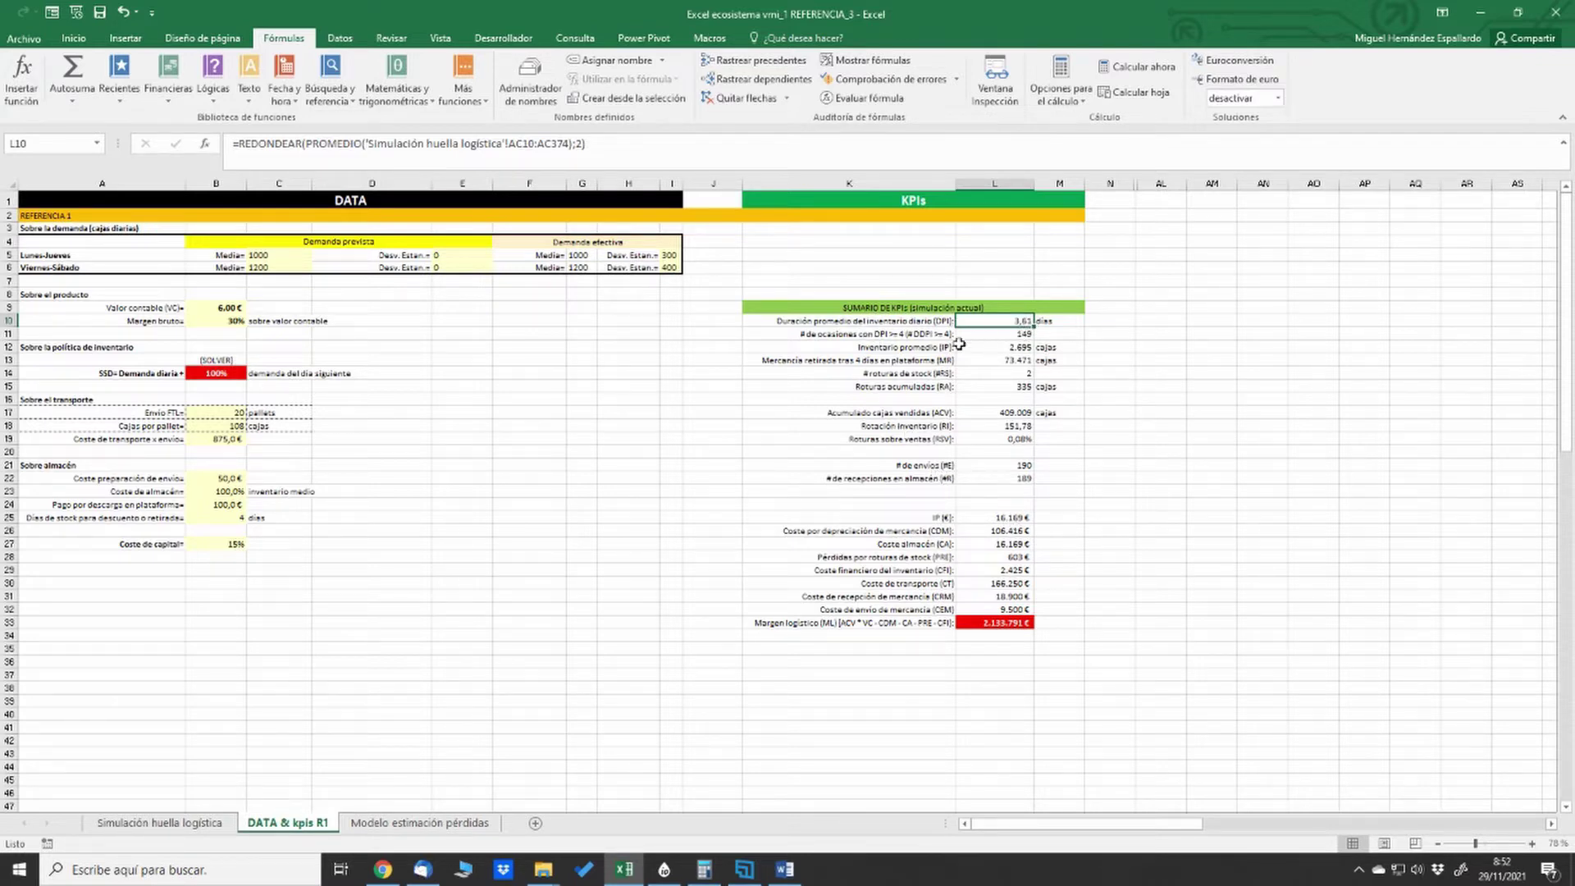
On the Simulación huella logística sheet, inspect the initial stock, receptions and effective demand cells for the first four days.
click(183, 825)
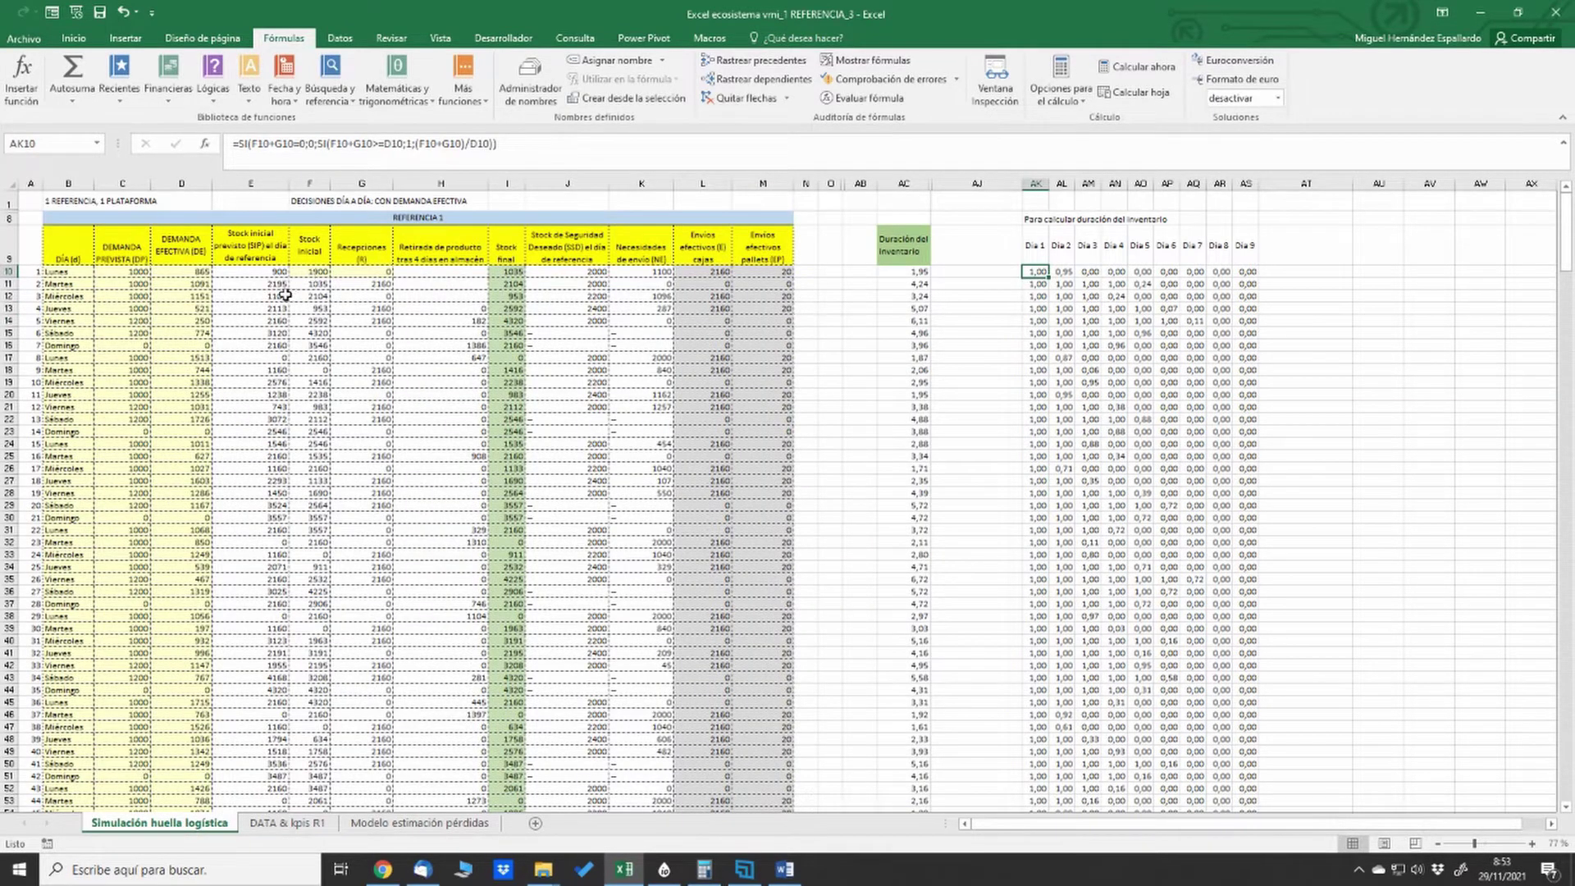
drag(318, 273, 357, 271)
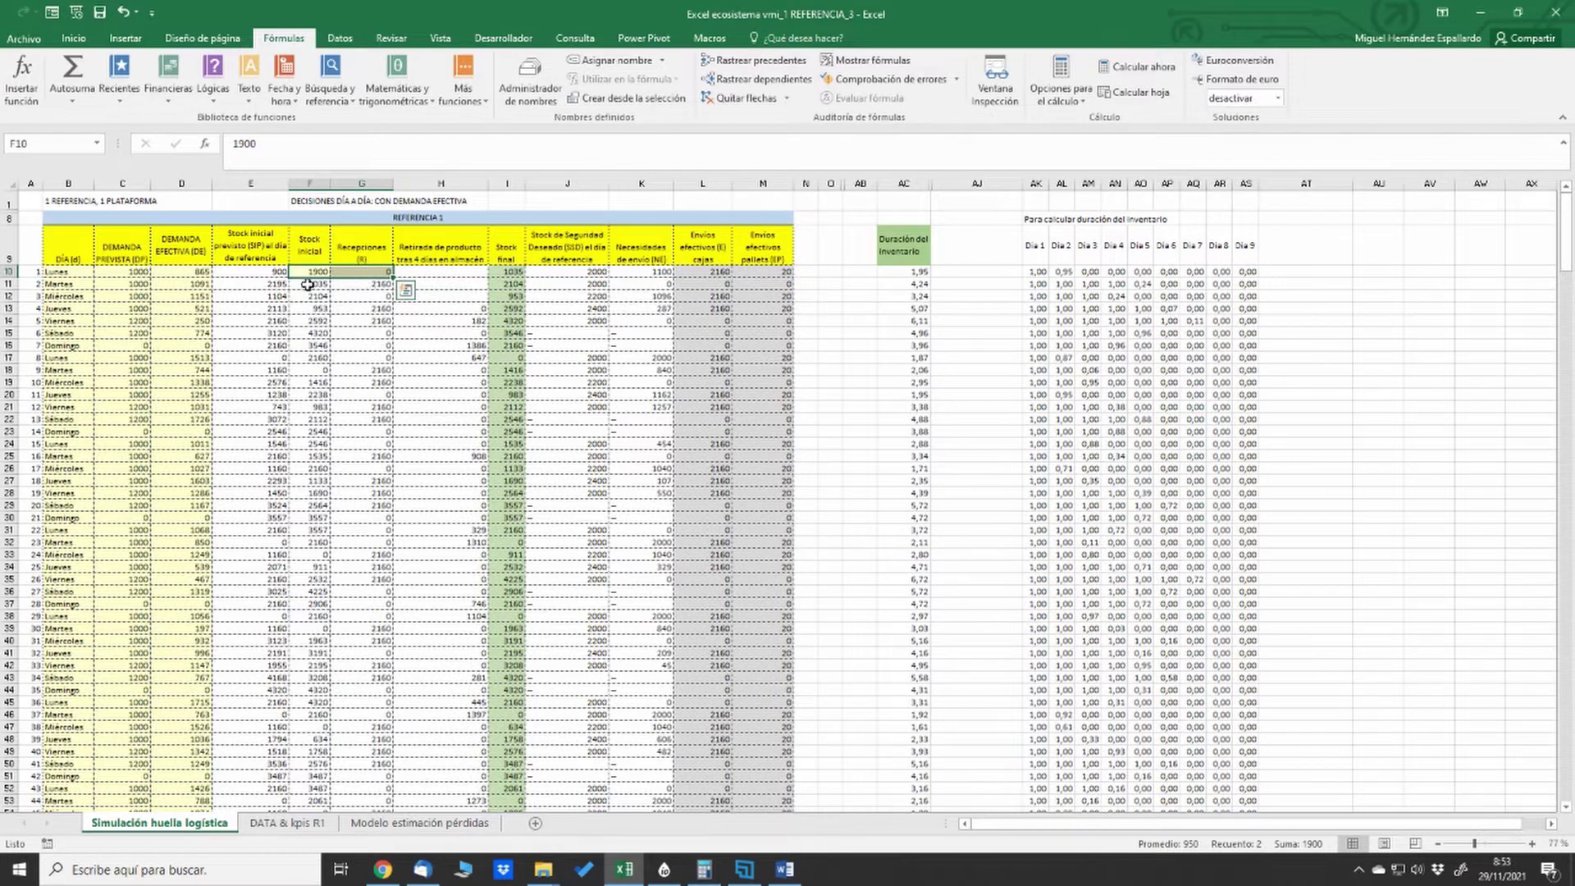
drag(308, 285, 357, 297)
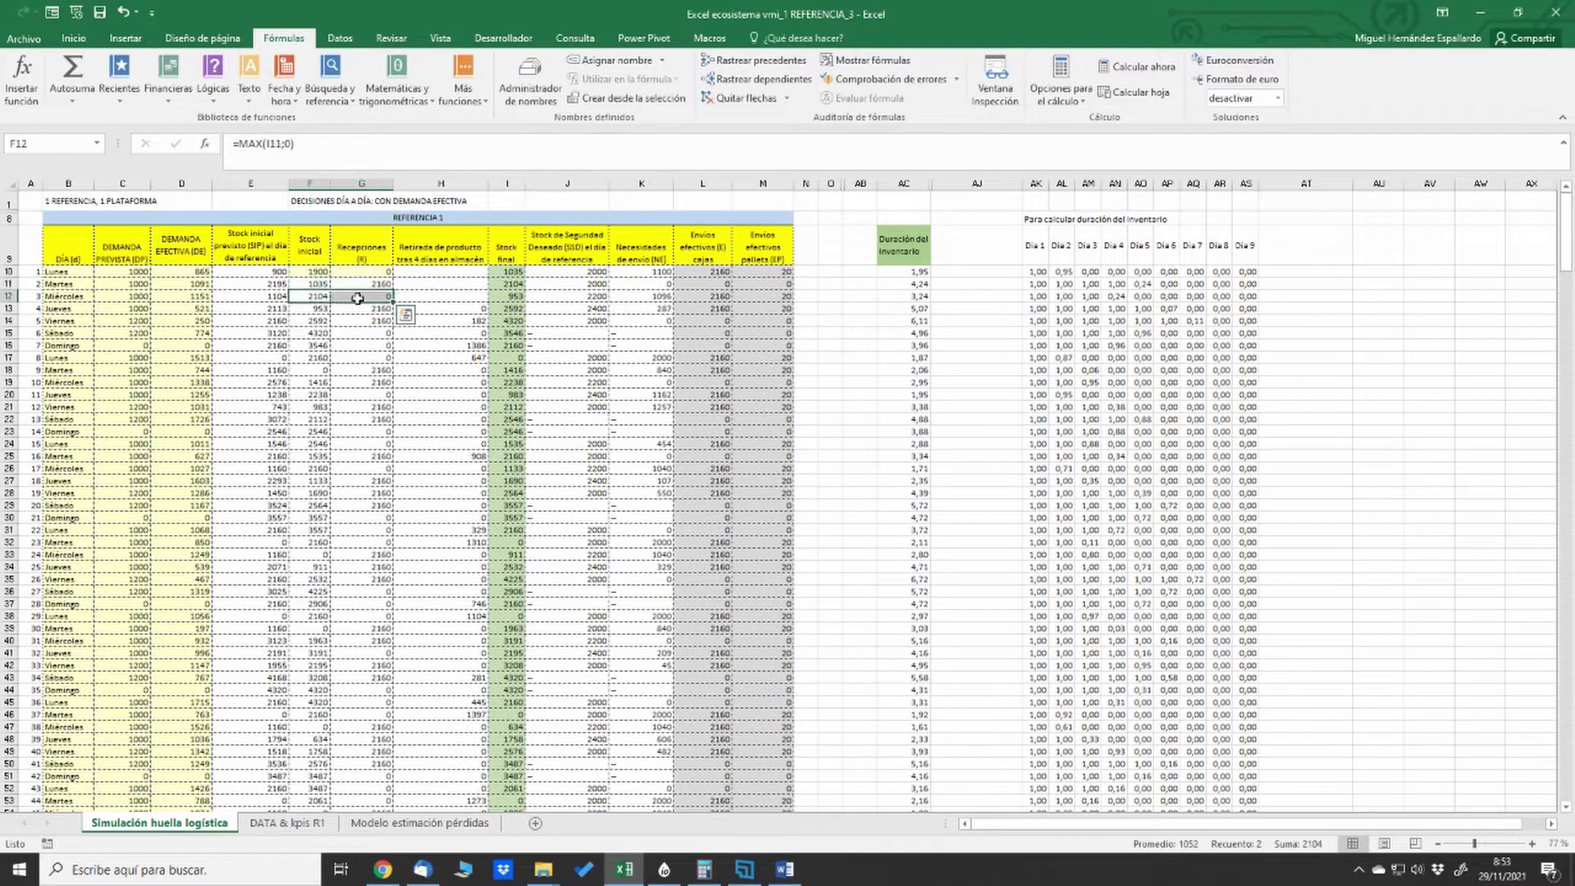
drag(197, 286, 195, 316)
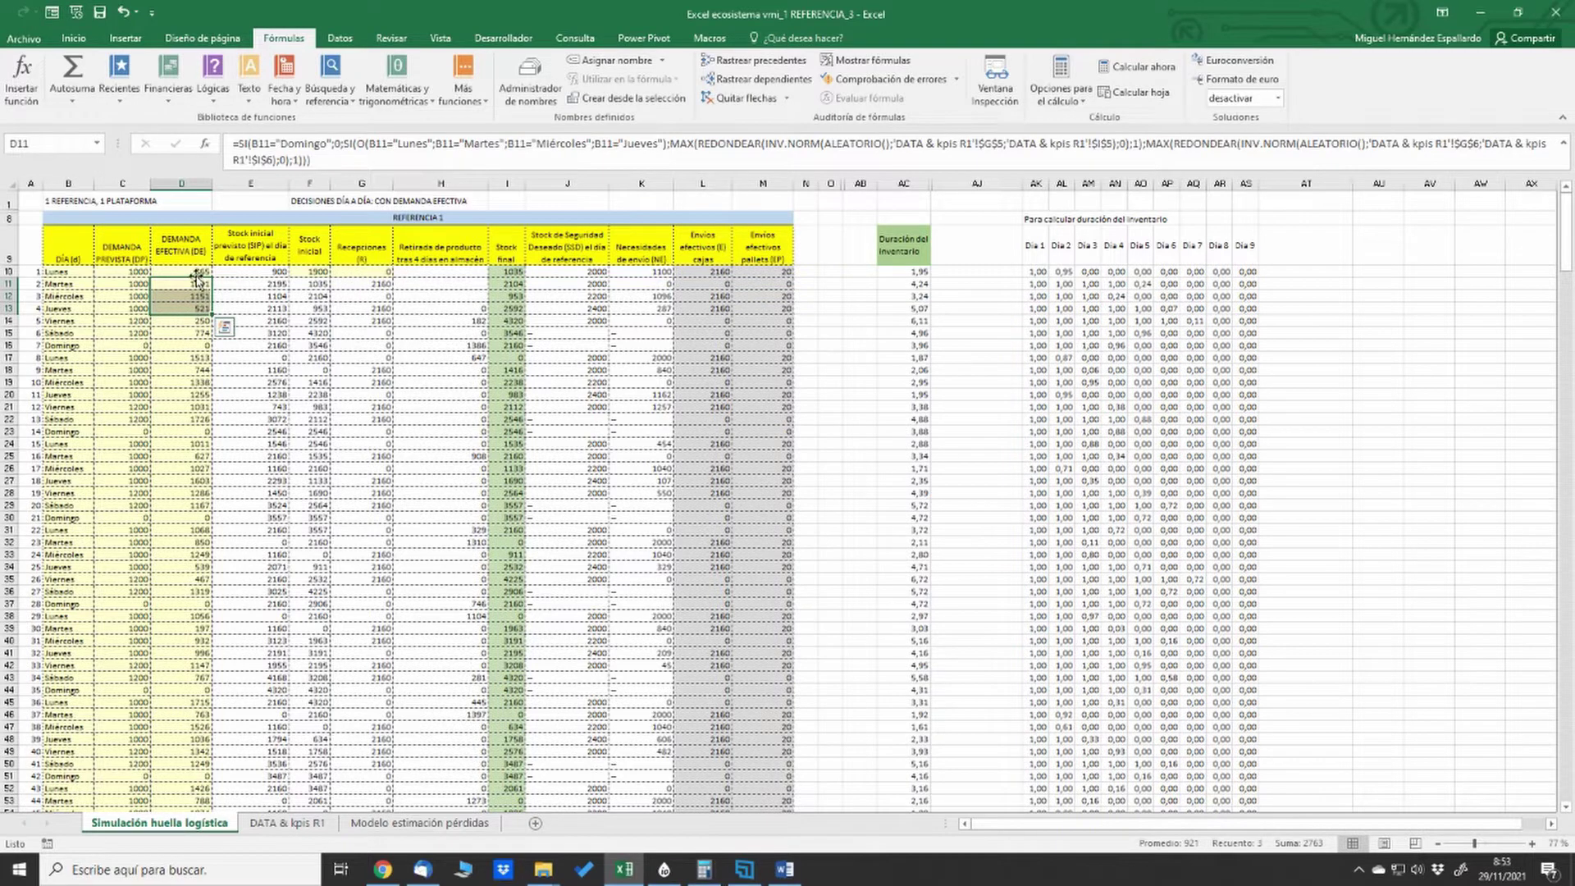
click(196, 272)
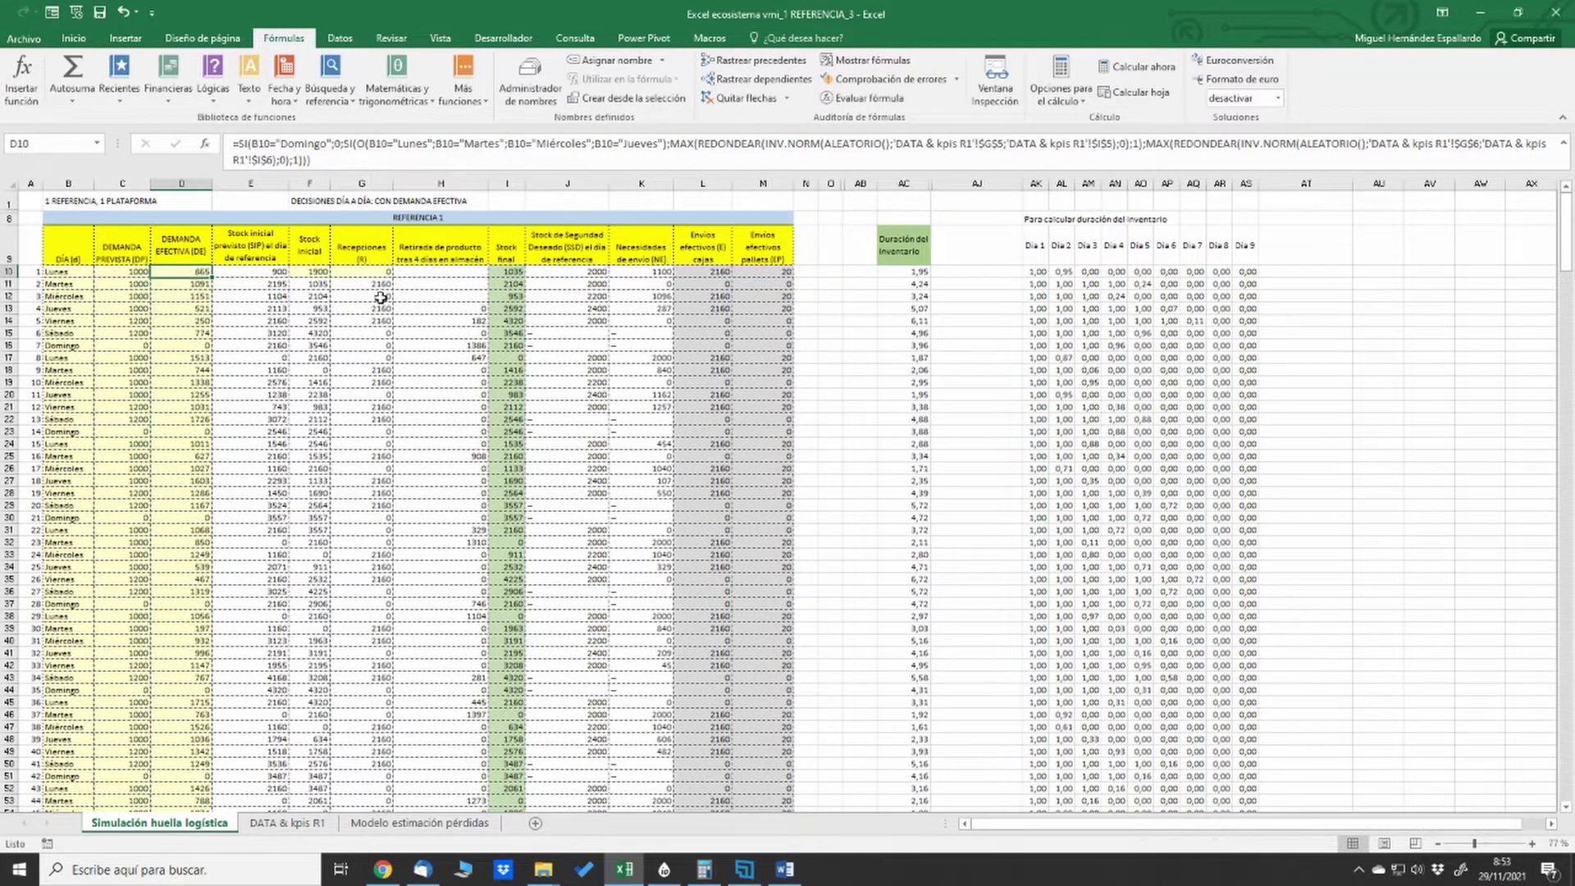
Switch to the Inkodo page, highlight the day 2 (Martes) row in green and circle its initial stock and receptions in black.
click(1480, 12)
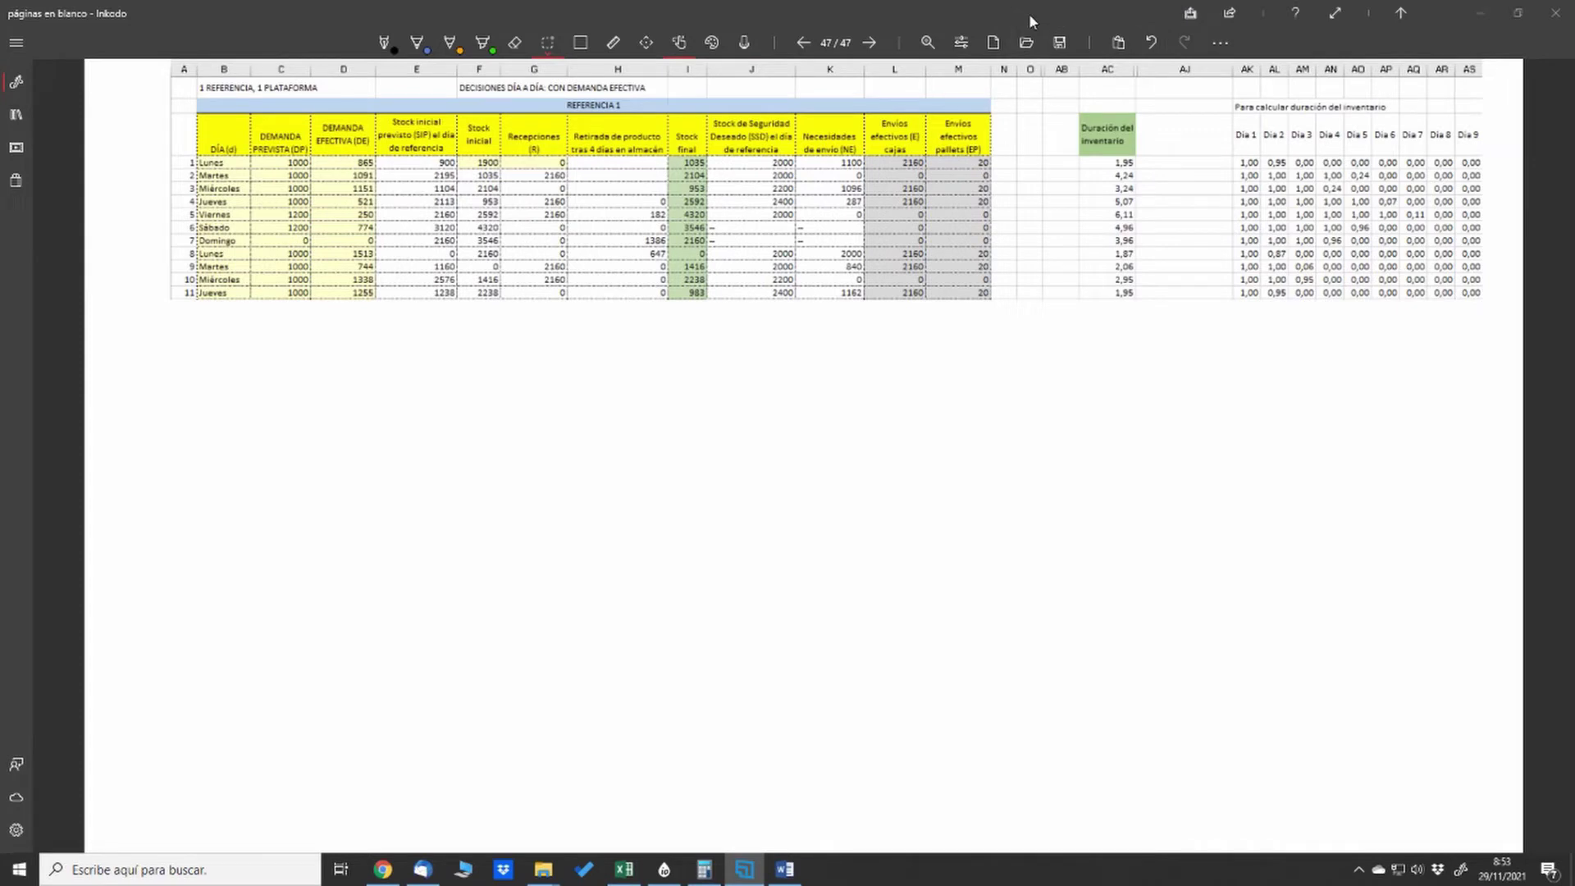
click(483, 34)
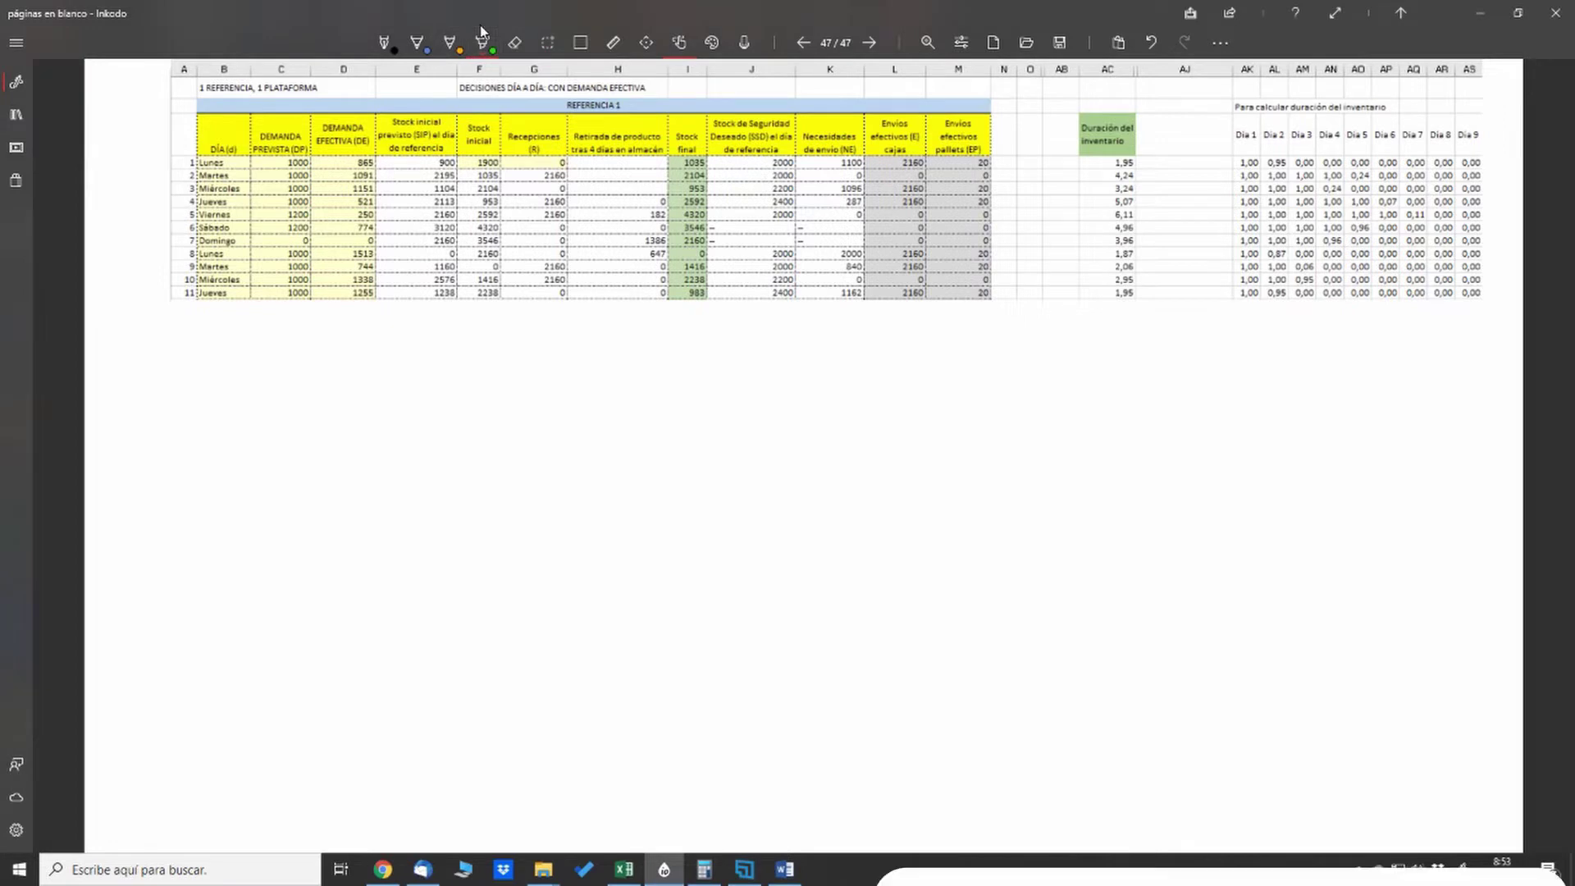
drag(183, 176, 1003, 175)
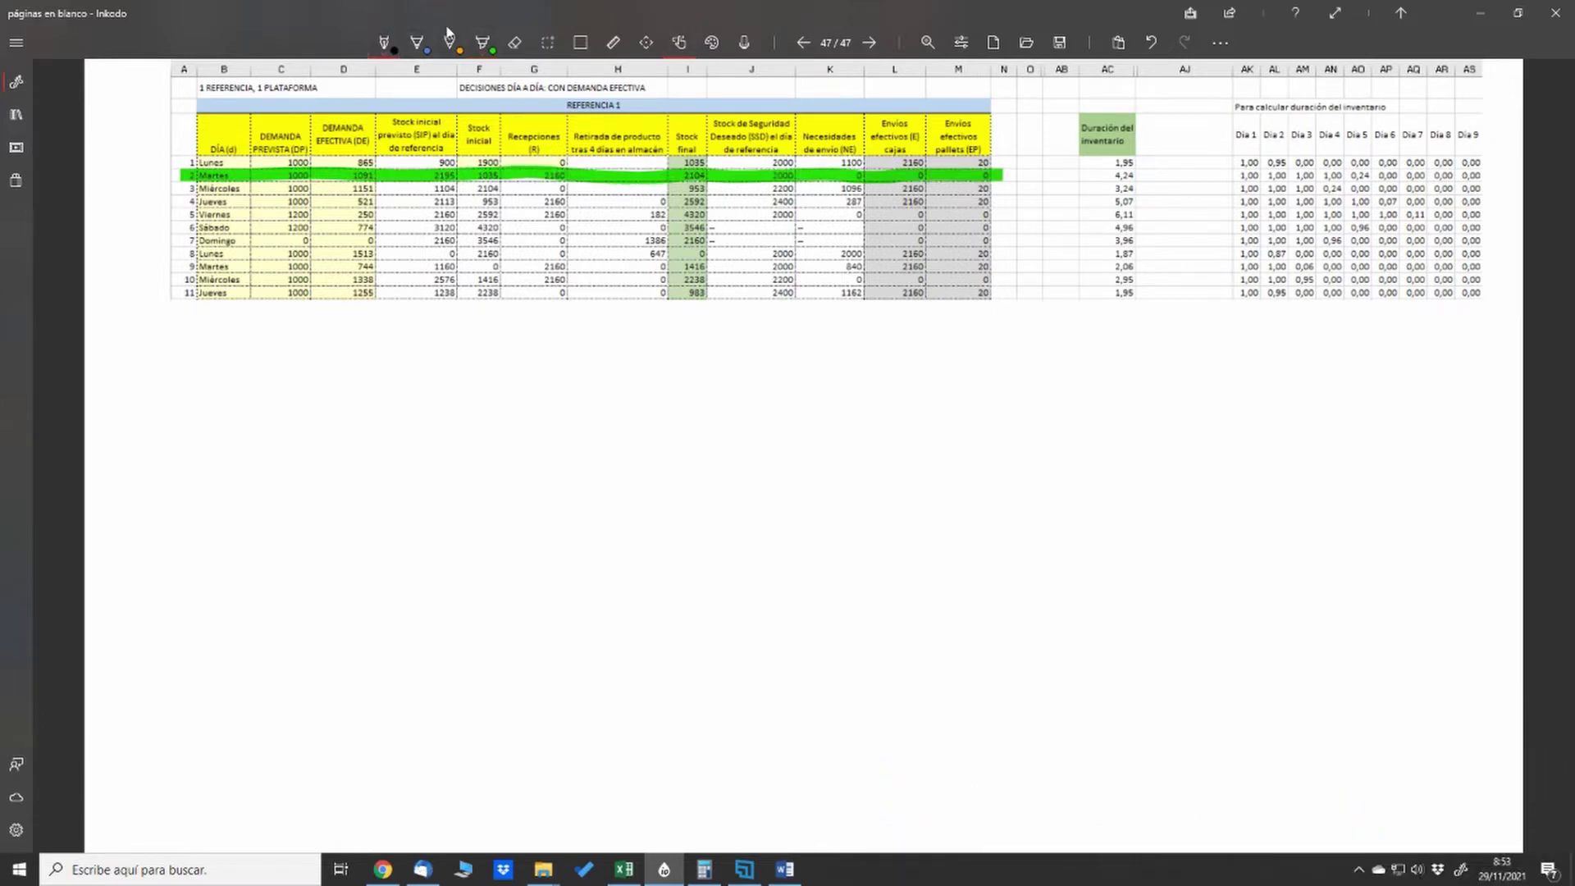
mouse_move(500, 169)
mouse_down()
mouse_move(479, 183)
mouse_move(532, 169)
mouse_move(554, 184)
mouse_move(566, 166)
mouse_up()
Draw a pair of black coordinate axes with arrowheads below the table and mark their origin 0.
mouse_move(358, 335)
mouse_down()
mouse_move(368, 656)
mouse_move(352, 655)
mouse_move(1009, 641)
mouse_up()
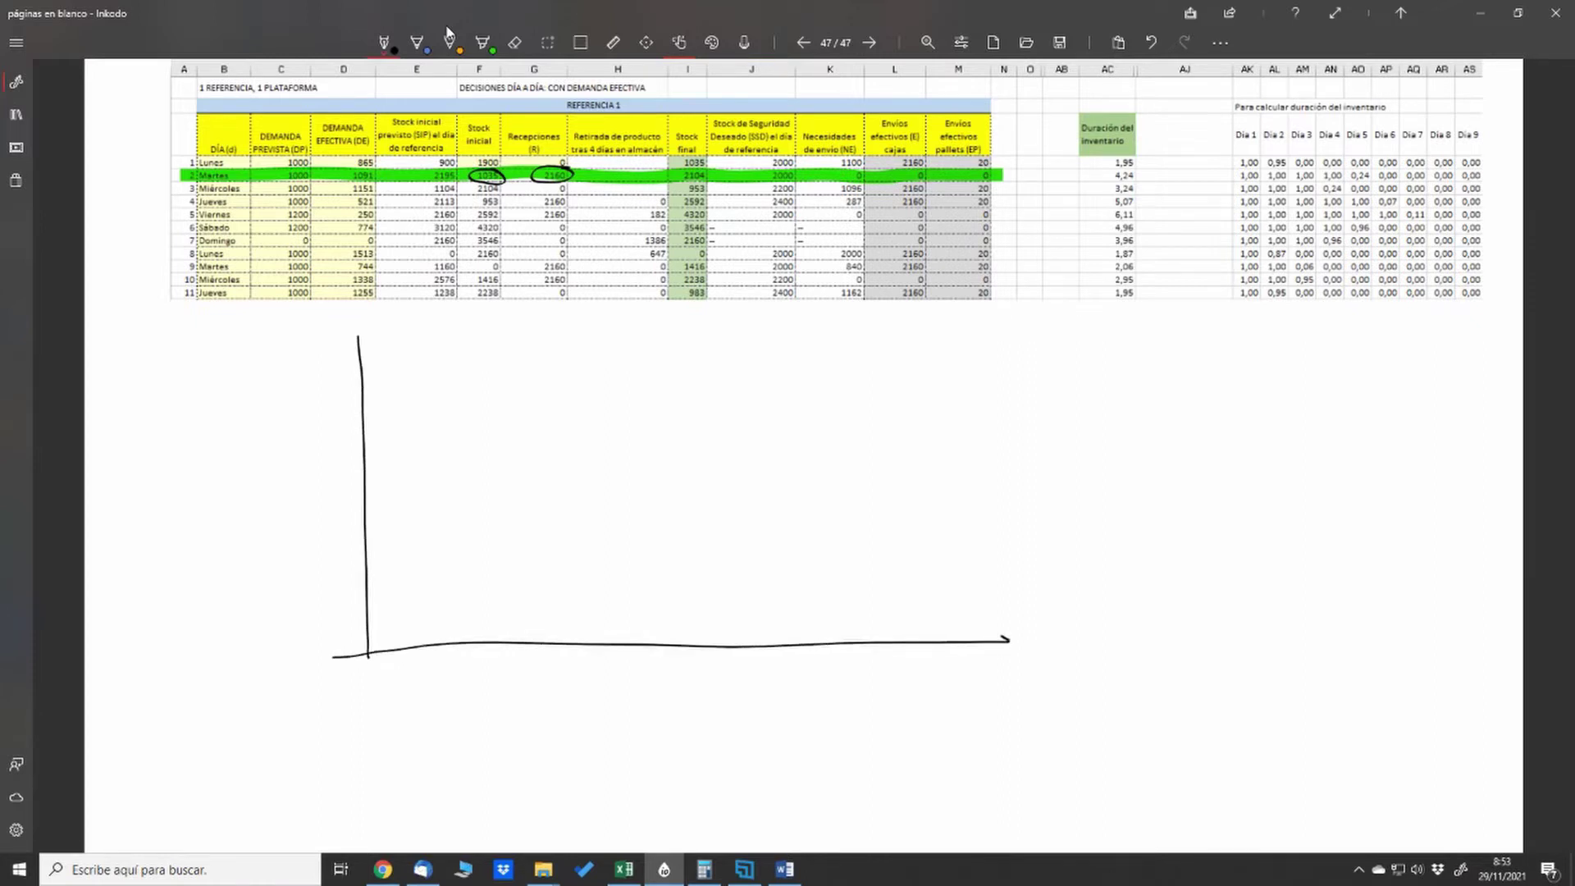
drag(356, 333, 365, 345)
drag(362, 672, 361, 675)
Mark the initial stock plus receptions near the top of the vertical axis, label it 3195 and underline the number.
click(242, 402)
mouse_move(245, 388)
mouse_down()
mouse_move(232, 403)
mouse_move(275, 406)
mouse_up()
drag(288, 384, 289, 402)
mouse_move(307, 382)
mouse_down()
mouse_move(305, 403)
mouse_move(325, 401)
mouse_up()
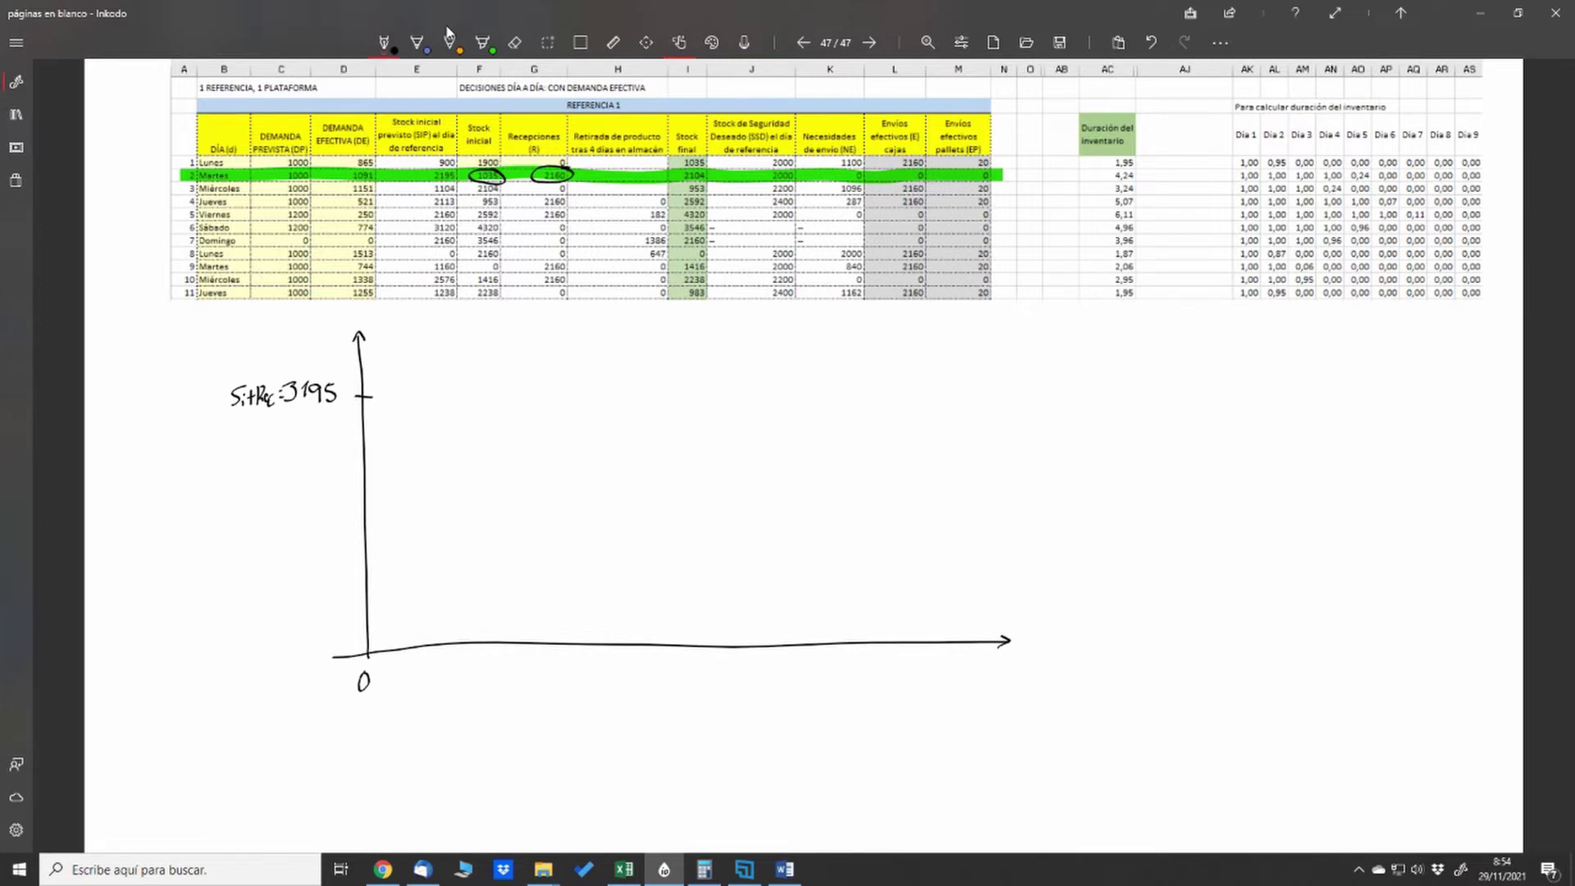
drag(286, 406, 337, 404)
Circle day 2's effective demand in the table, and draw a short red line from the vertical axis labelled 1091.
mouse_move(378, 167)
mouse_down()
mouse_move(345, 175)
mouse_move(380, 181)
mouse_move(368, 166)
mouse_up()
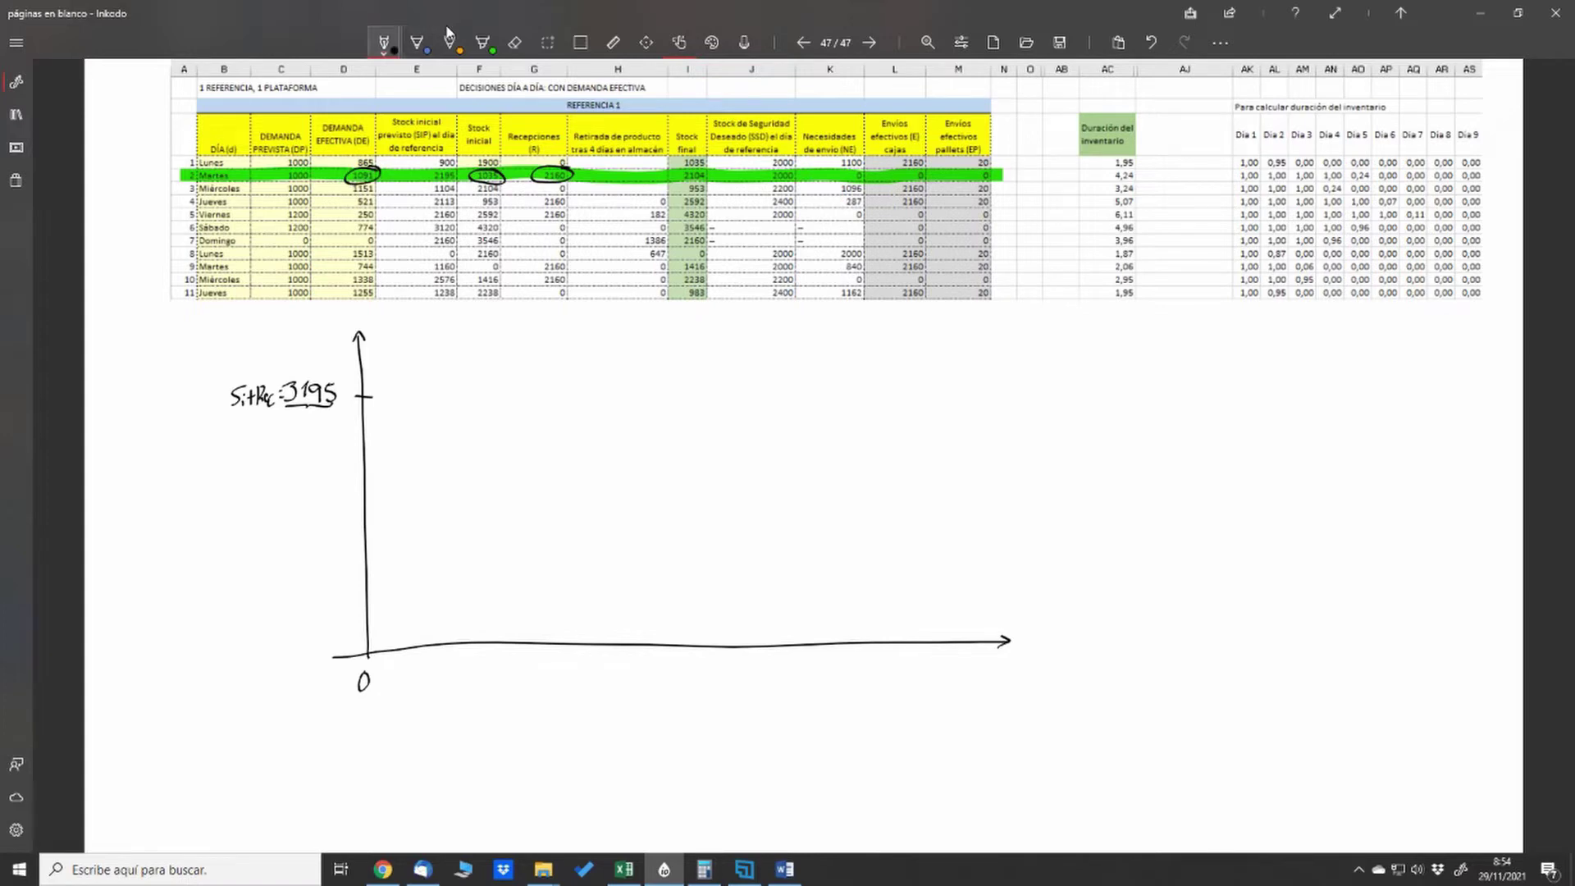
click(384, 42)
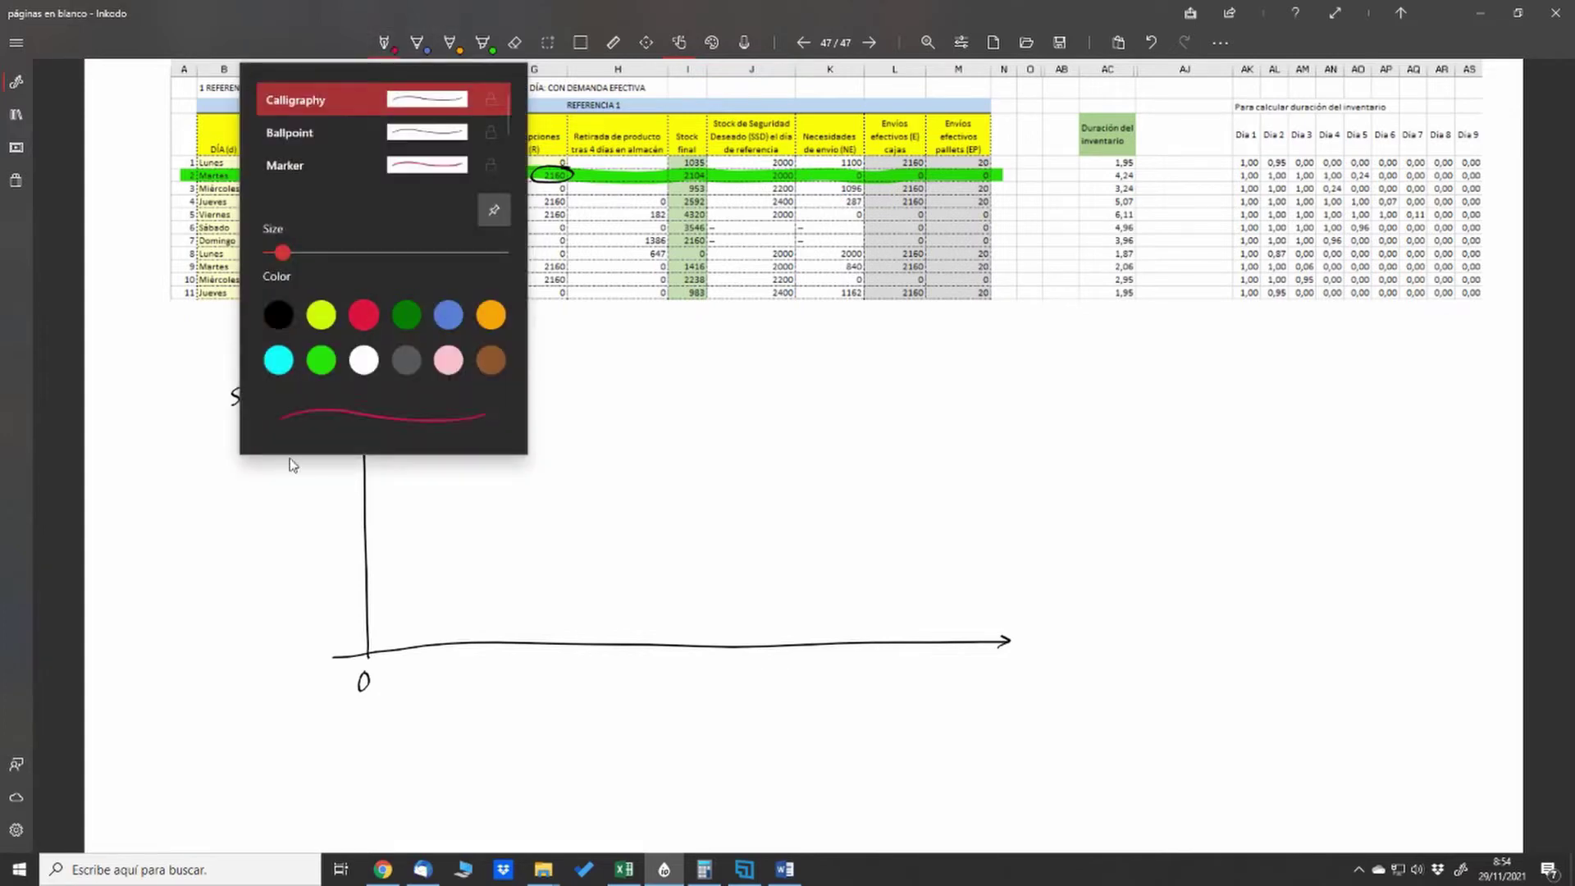
click(292, 465)
drag(366, 543, 448, 536)
drag(296, 546, 338, 556)
Mark the end of the first period on the horizontal axis with a black tick labelled 1.
click(385, 43)
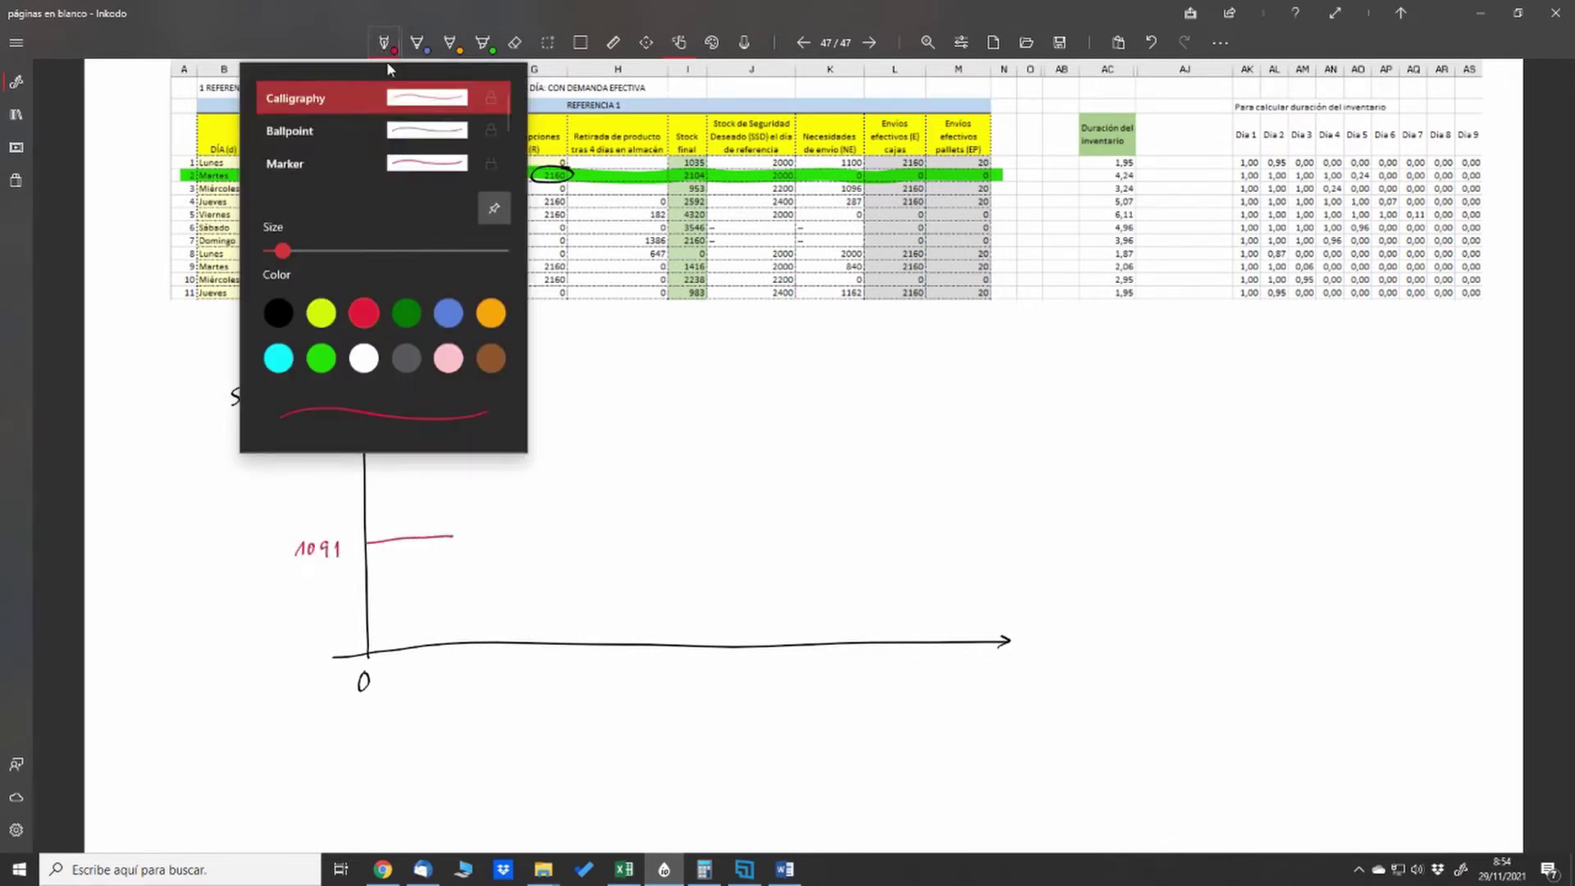
click(278, 314)
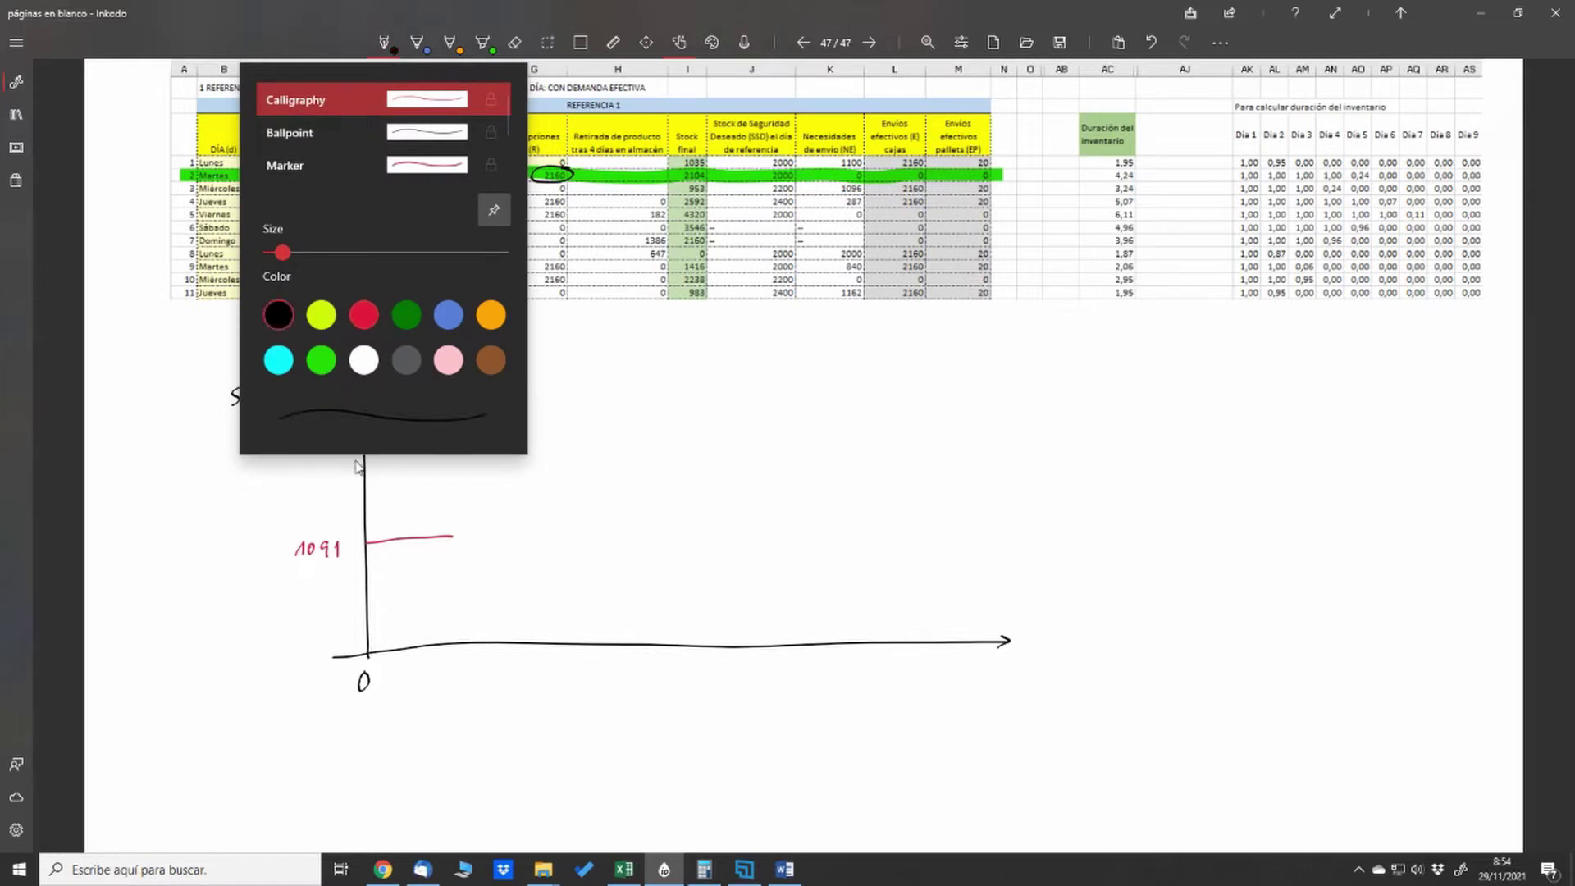
click(355, 466)
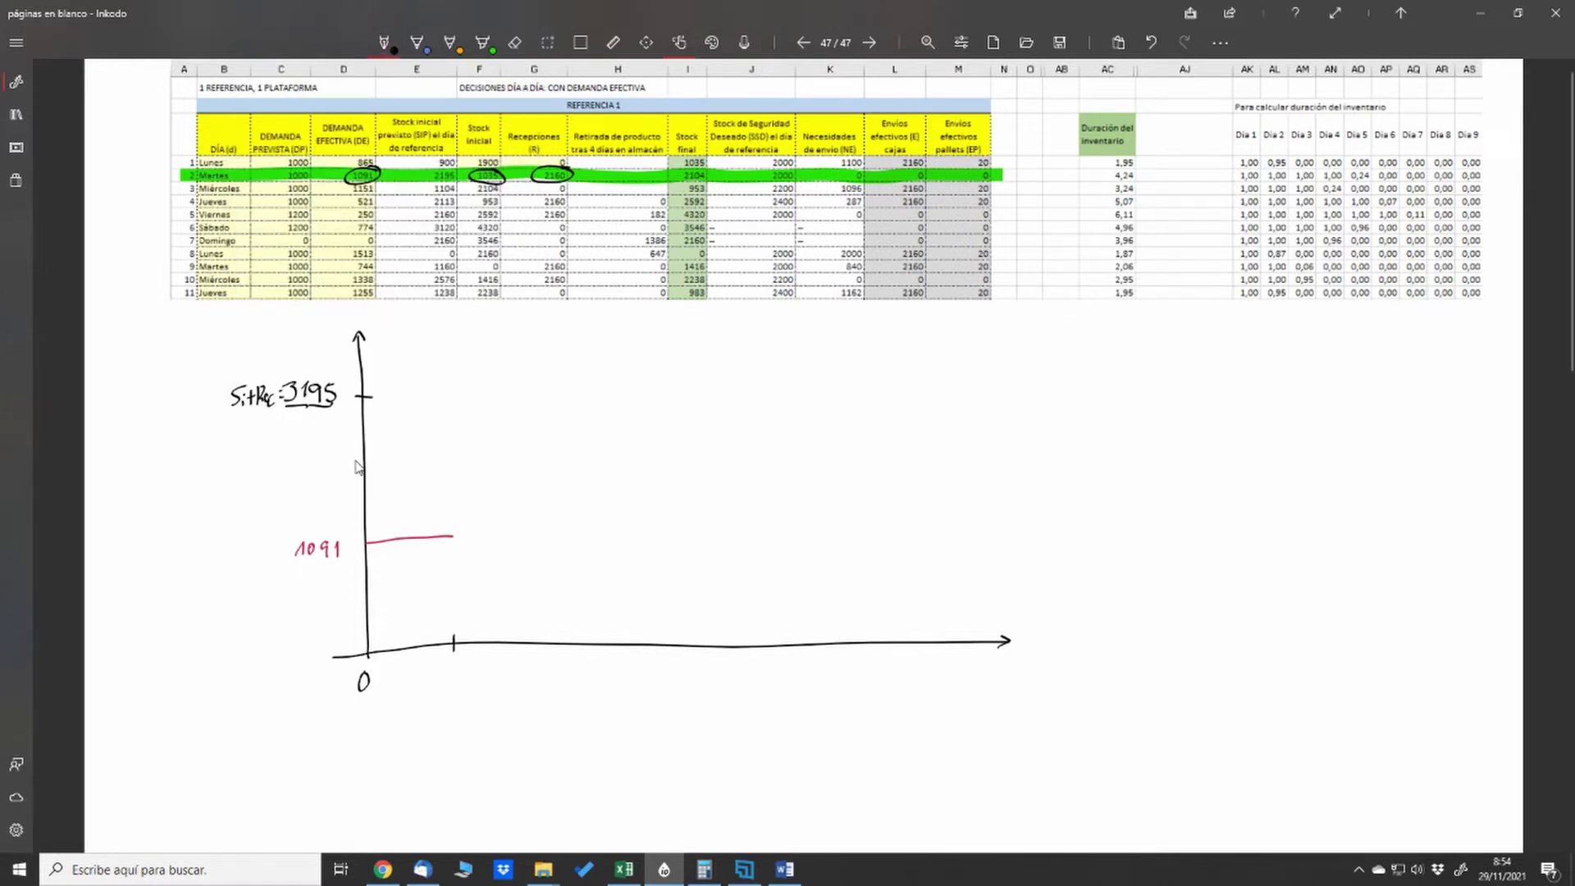
drag(447, 670, 457, 683)
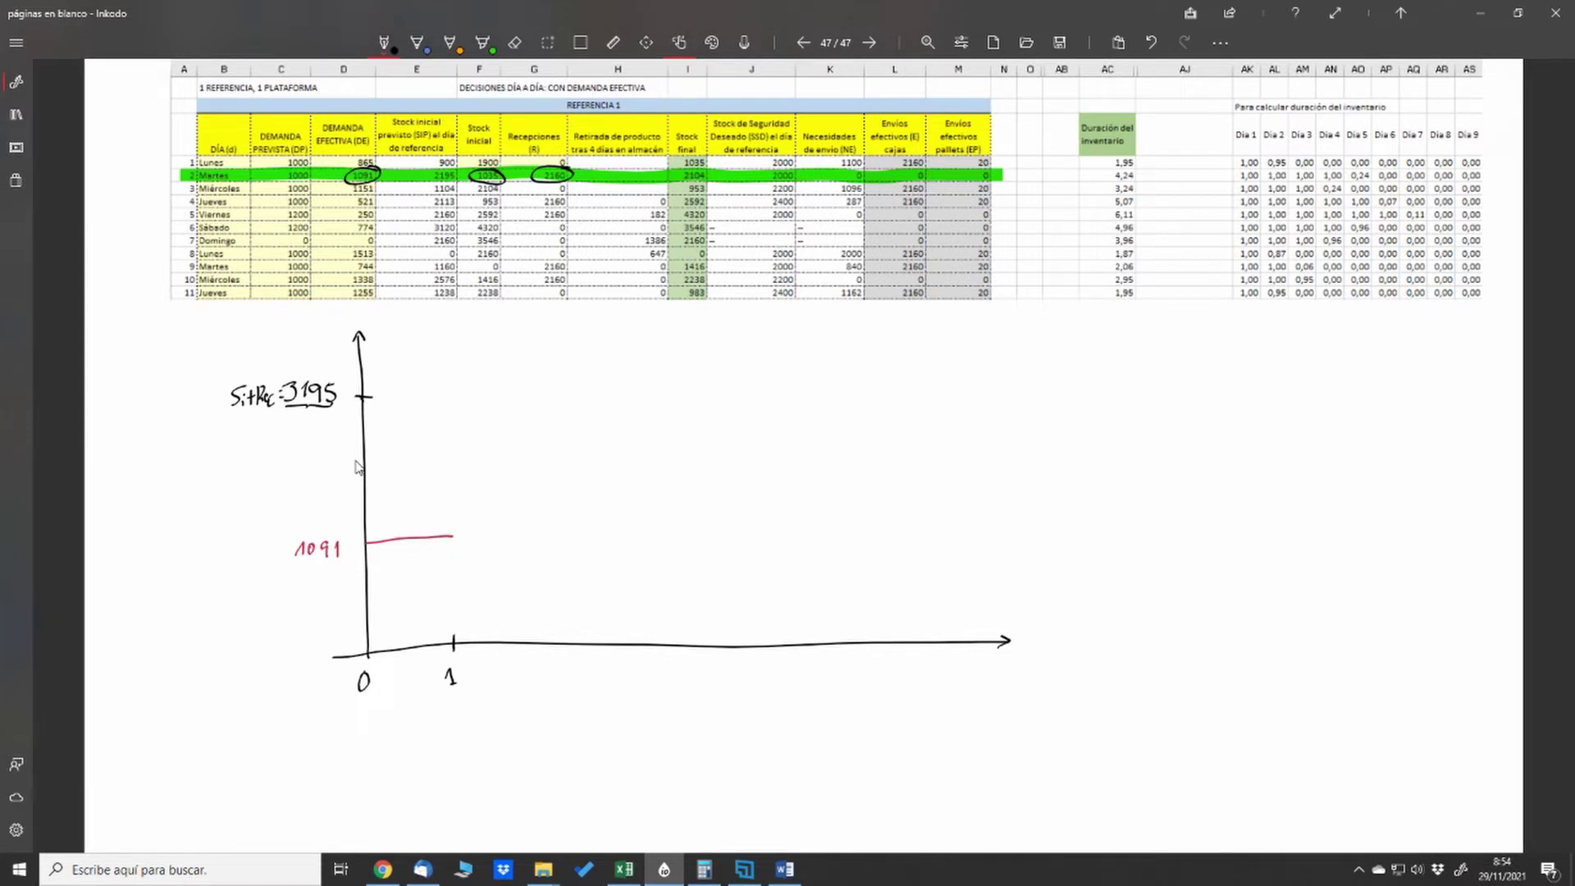
Draw a descending arrow from 3195 to period 1 and write the subtraction 3195 − 1091 = beside the graph.
mouse_move(375, 418)
mouse_down()
mouse_move(445, 491)
mouse_move(448, 474)
mouse_up()
mouse_move(589, 337)
mouse_down()
mouse_move(590, 356)
mouse_move(655, 356)
mouse_up()
drag(667, 343, 681, 358)
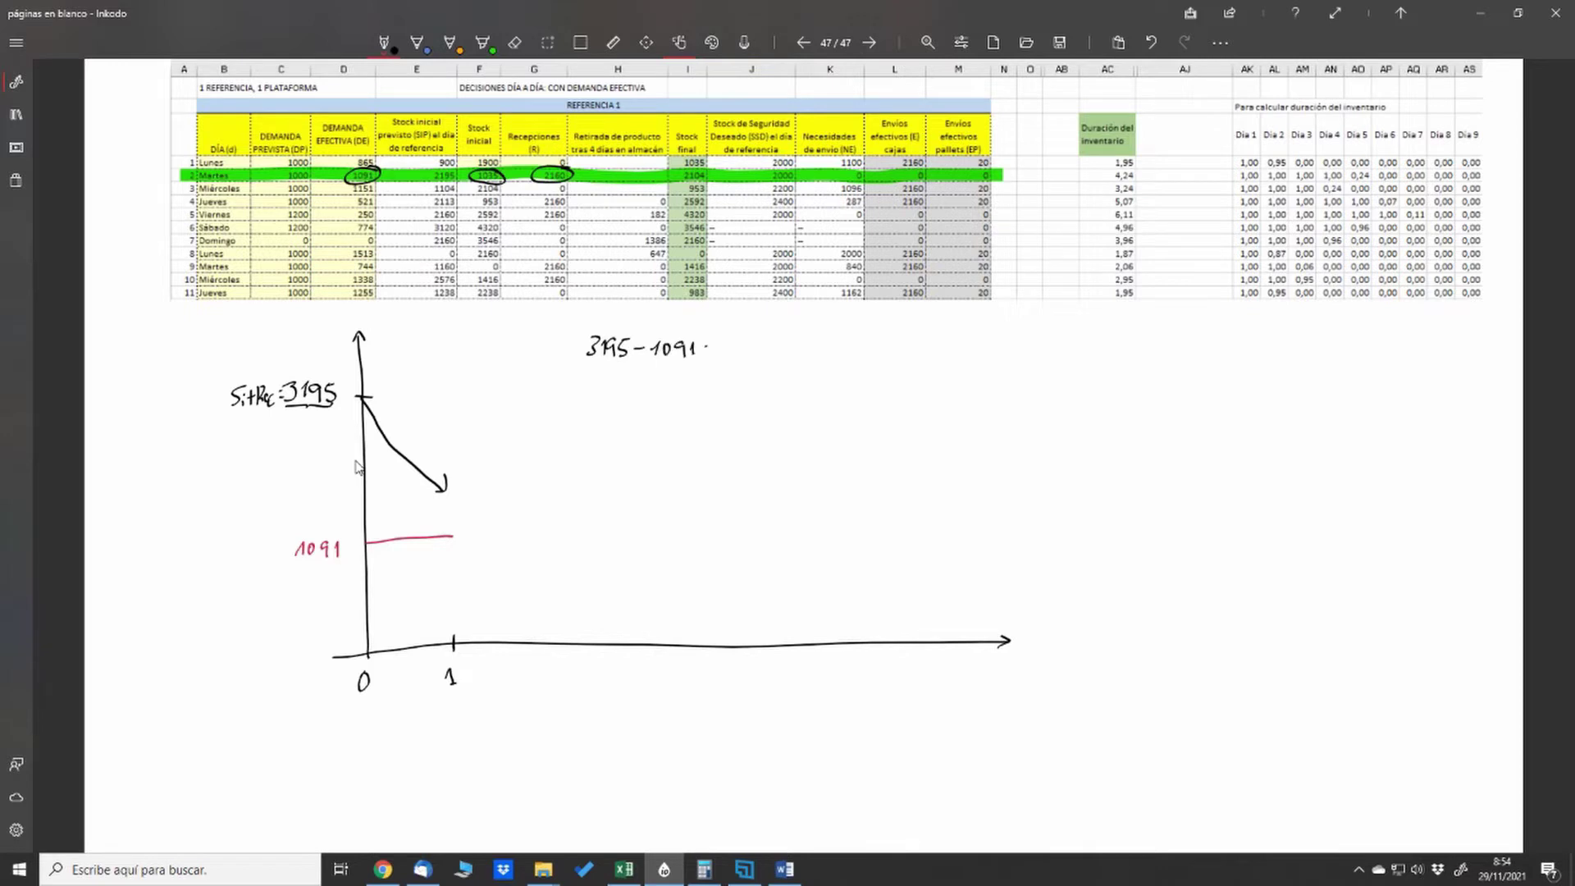
Calculate 3195 − 1091 in the Windows Calculator.
click(704, 870)
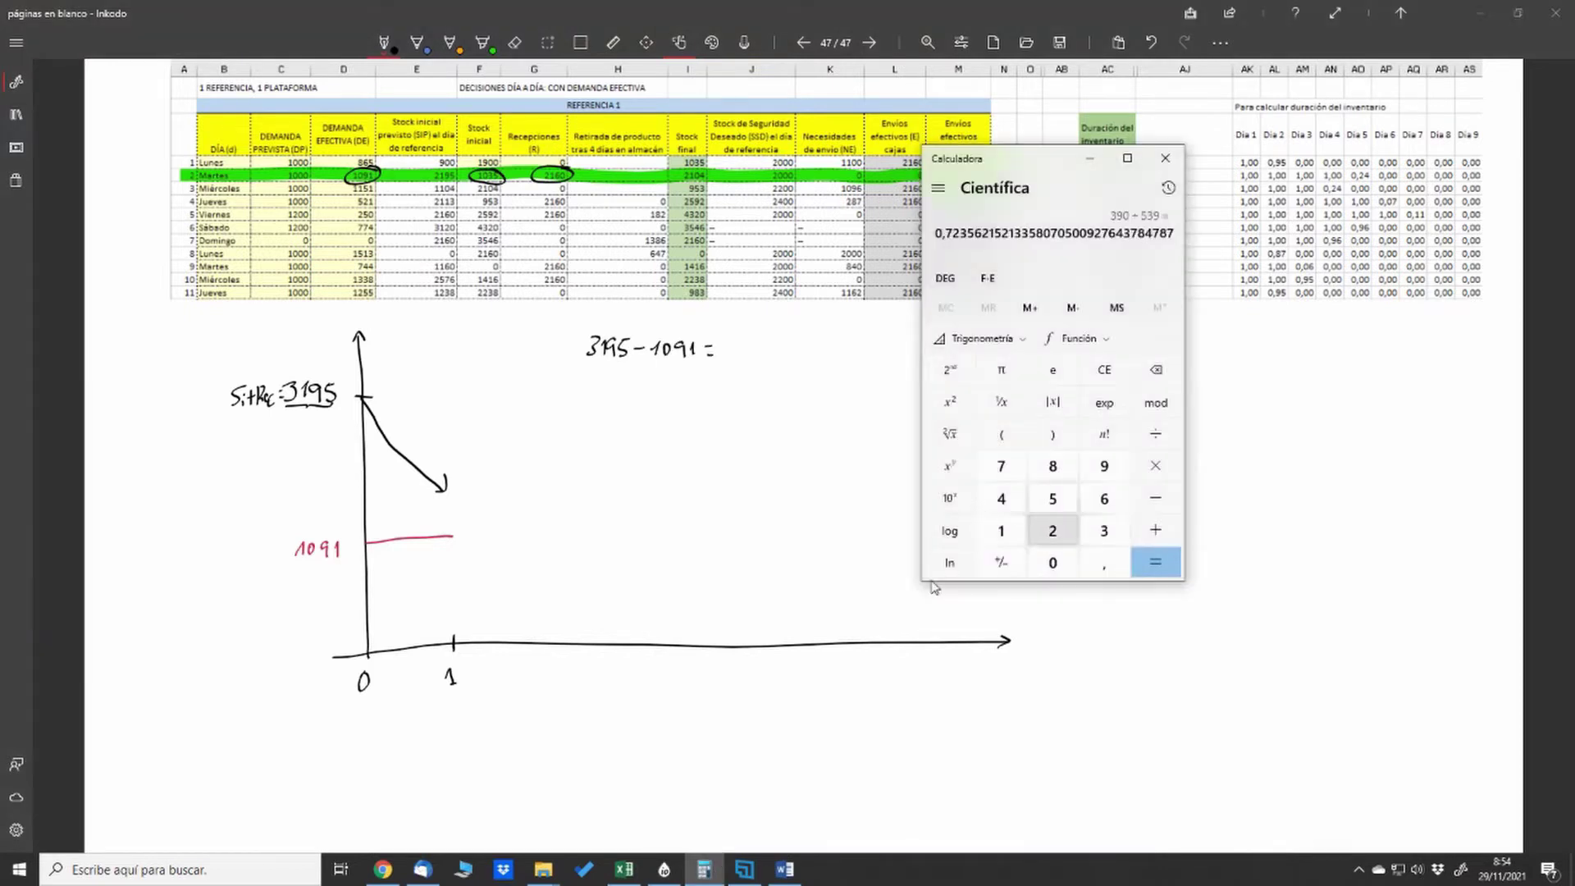
text(319)
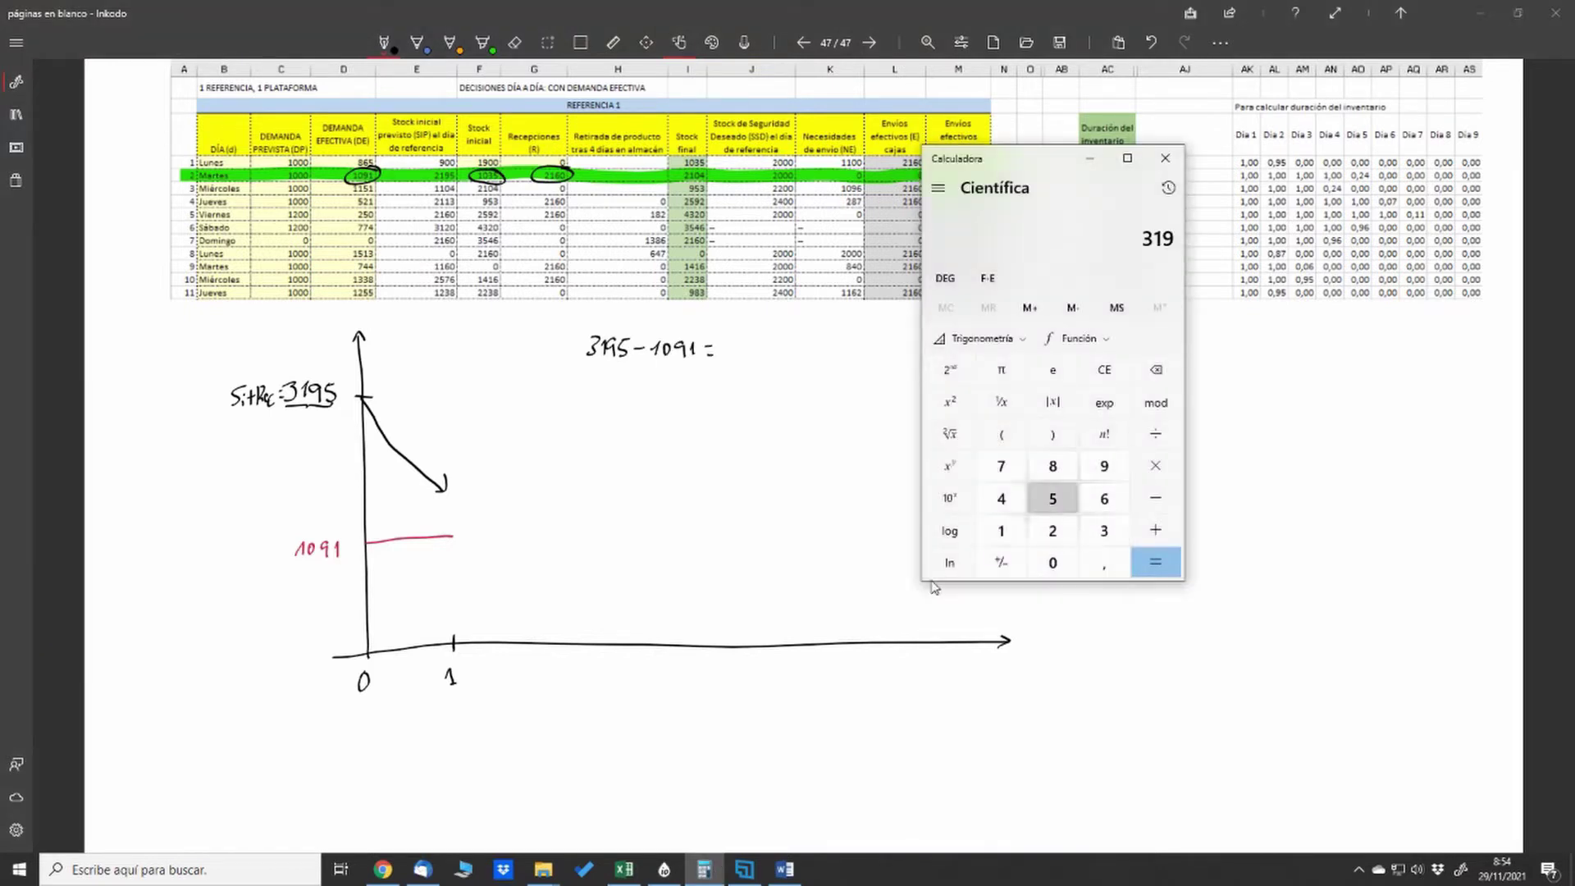
text(5 - 10)
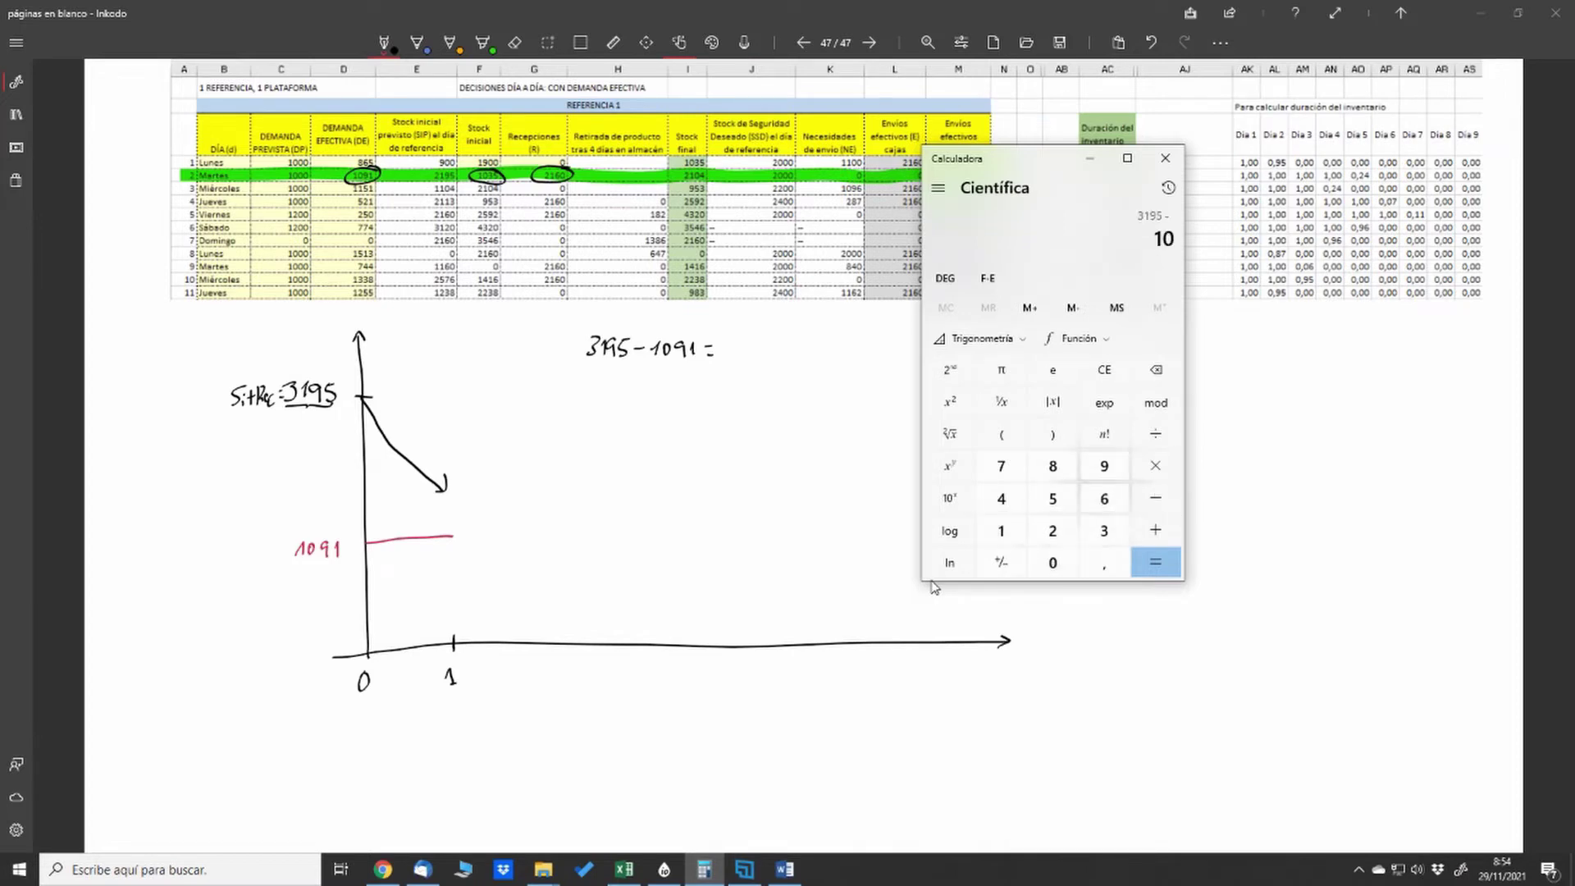
key(BackSpace)
text(.091)
key(Return)
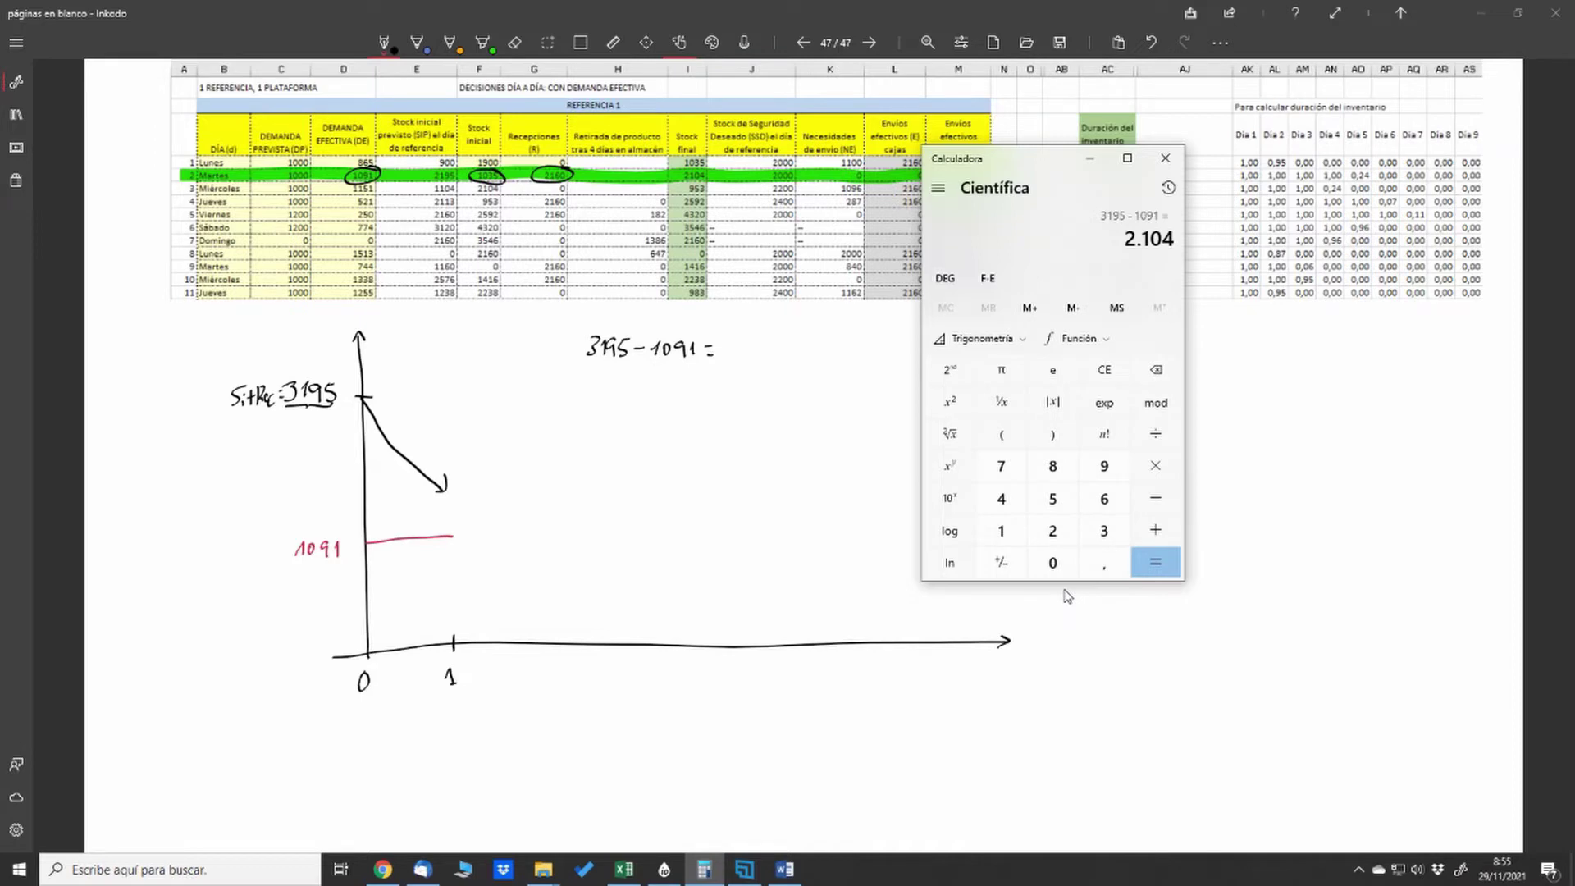
Back on the Inkodo page, mark the end of the descending arrow with a short line and label it 2104.
click(1066, 596)
drag(437, 492, 464, 483)
drag(473, 469, 487, 479)
drag(485, 466, 484, 485)
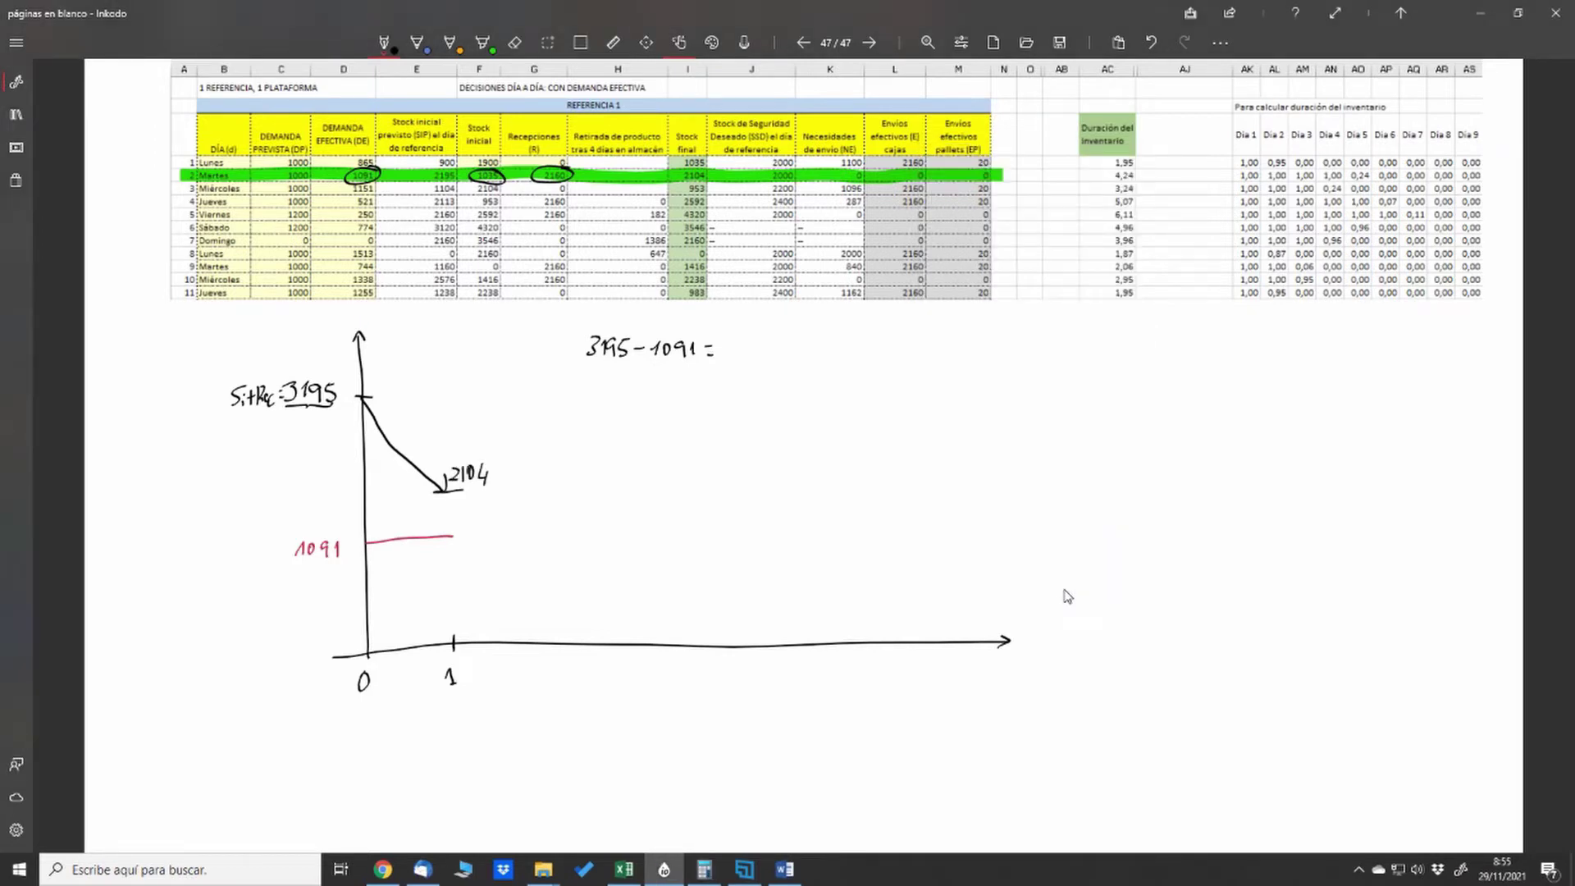
Circle day 3's effective demand in the table and draw a red line from period 1 onwards labelled 1151.
mouse_move(378, 182)
mouse_down()
mouse_move(346, 193)
mouse_move(379, 191)
mouse_move(368, 182)
mouse_up()
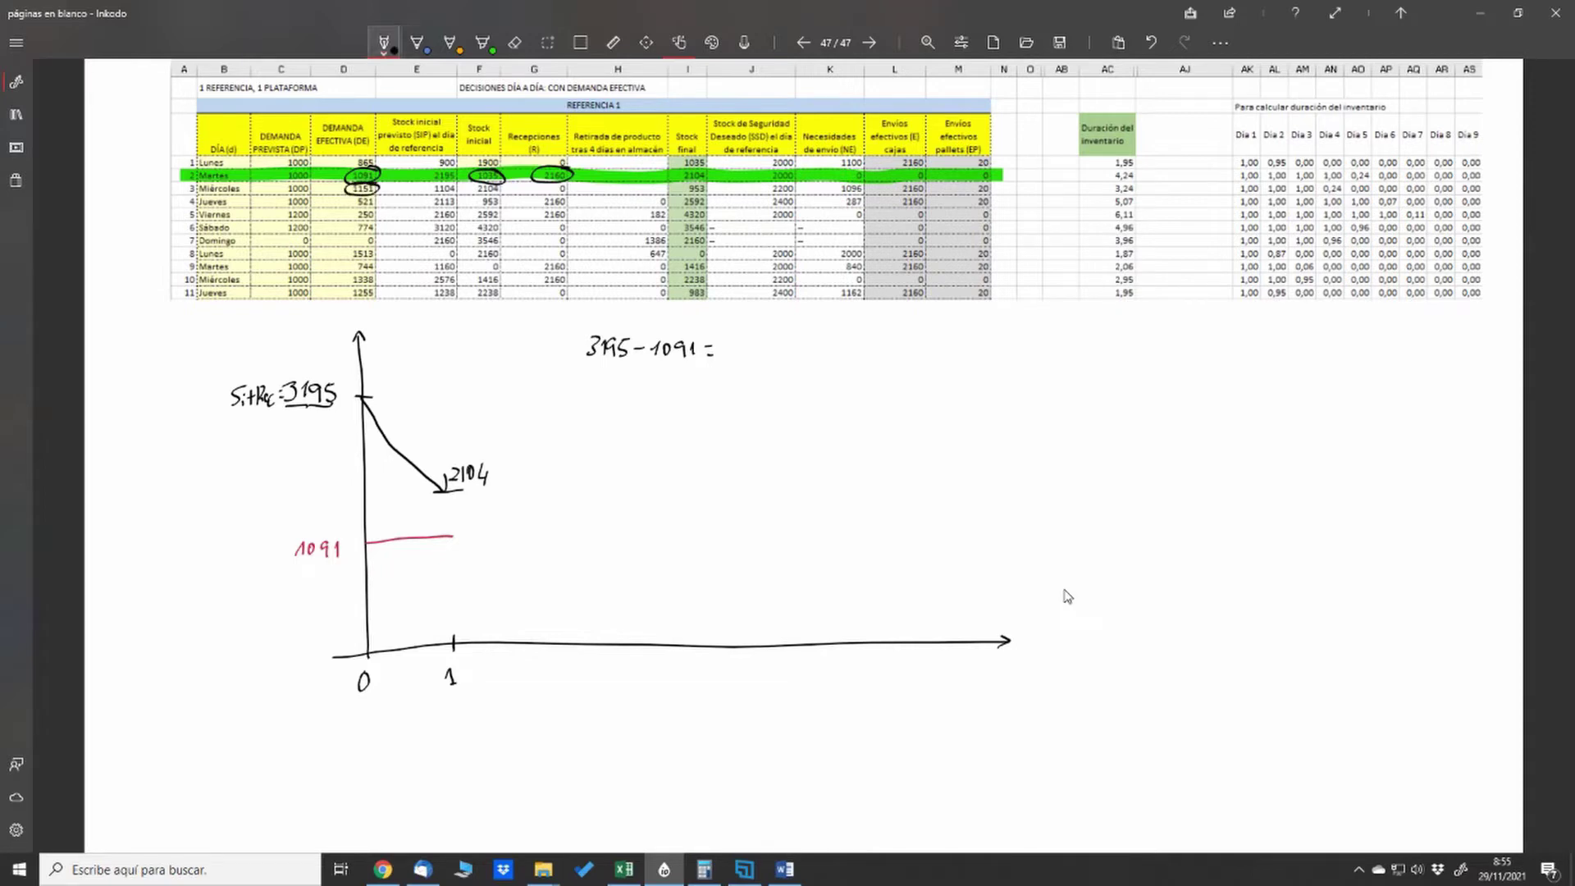
click(386, 48)
click(305, 465)
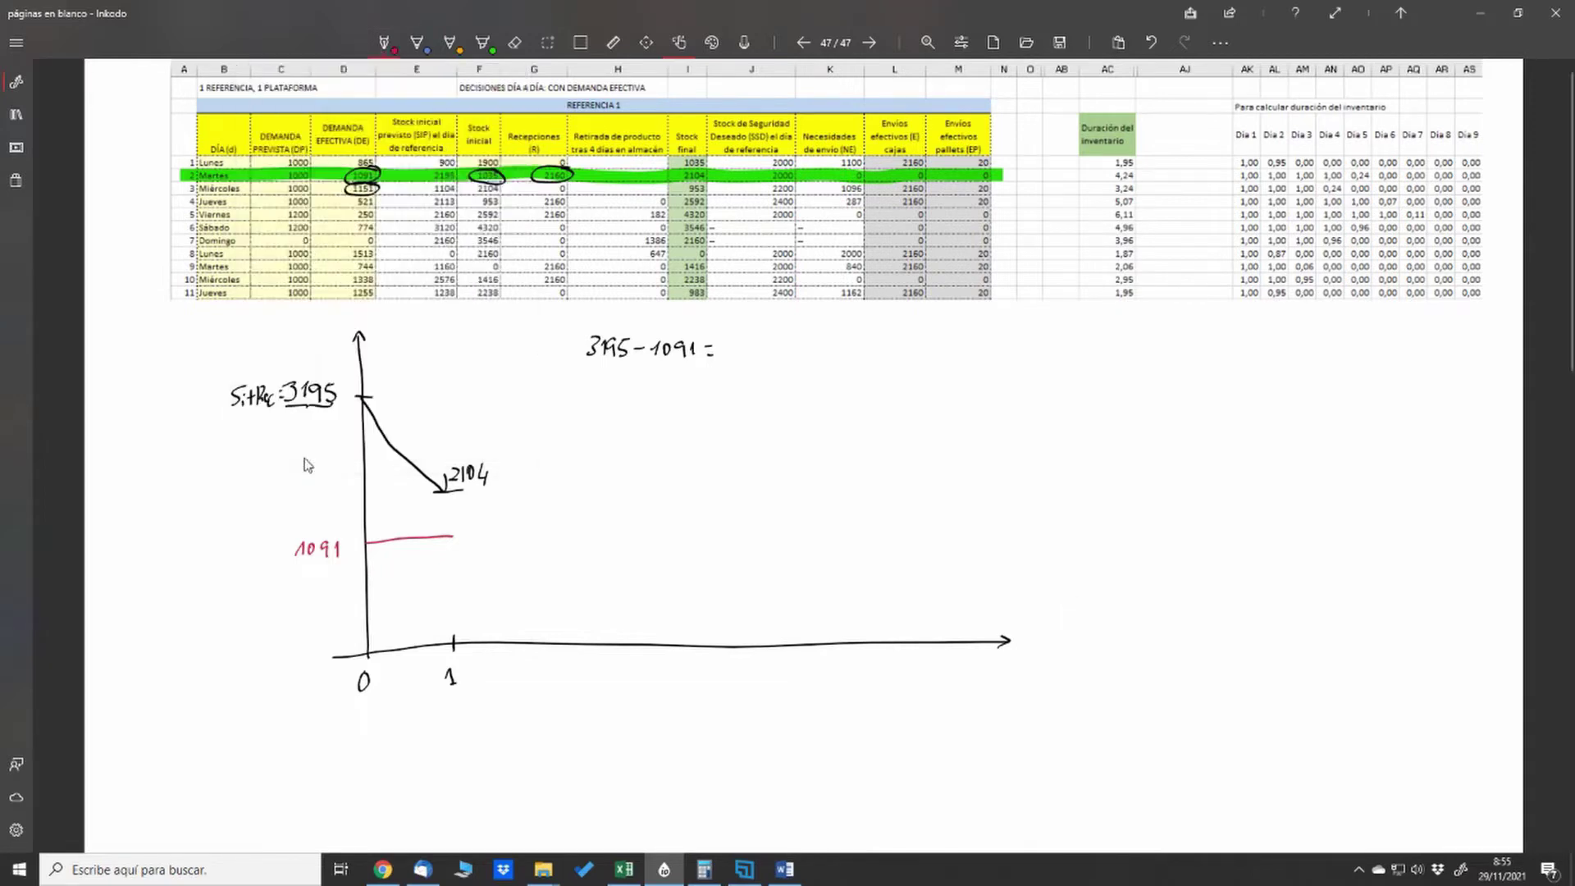
mouse_move(454, 519)
mouse_down()
mouse_move(550, 512)
mouse_move(482, 512)
mouse_move(519, 511)
mouse_up()
Mark the end of the second period on the horizontal axis with a black tick labelled 2.
click(383, 42)
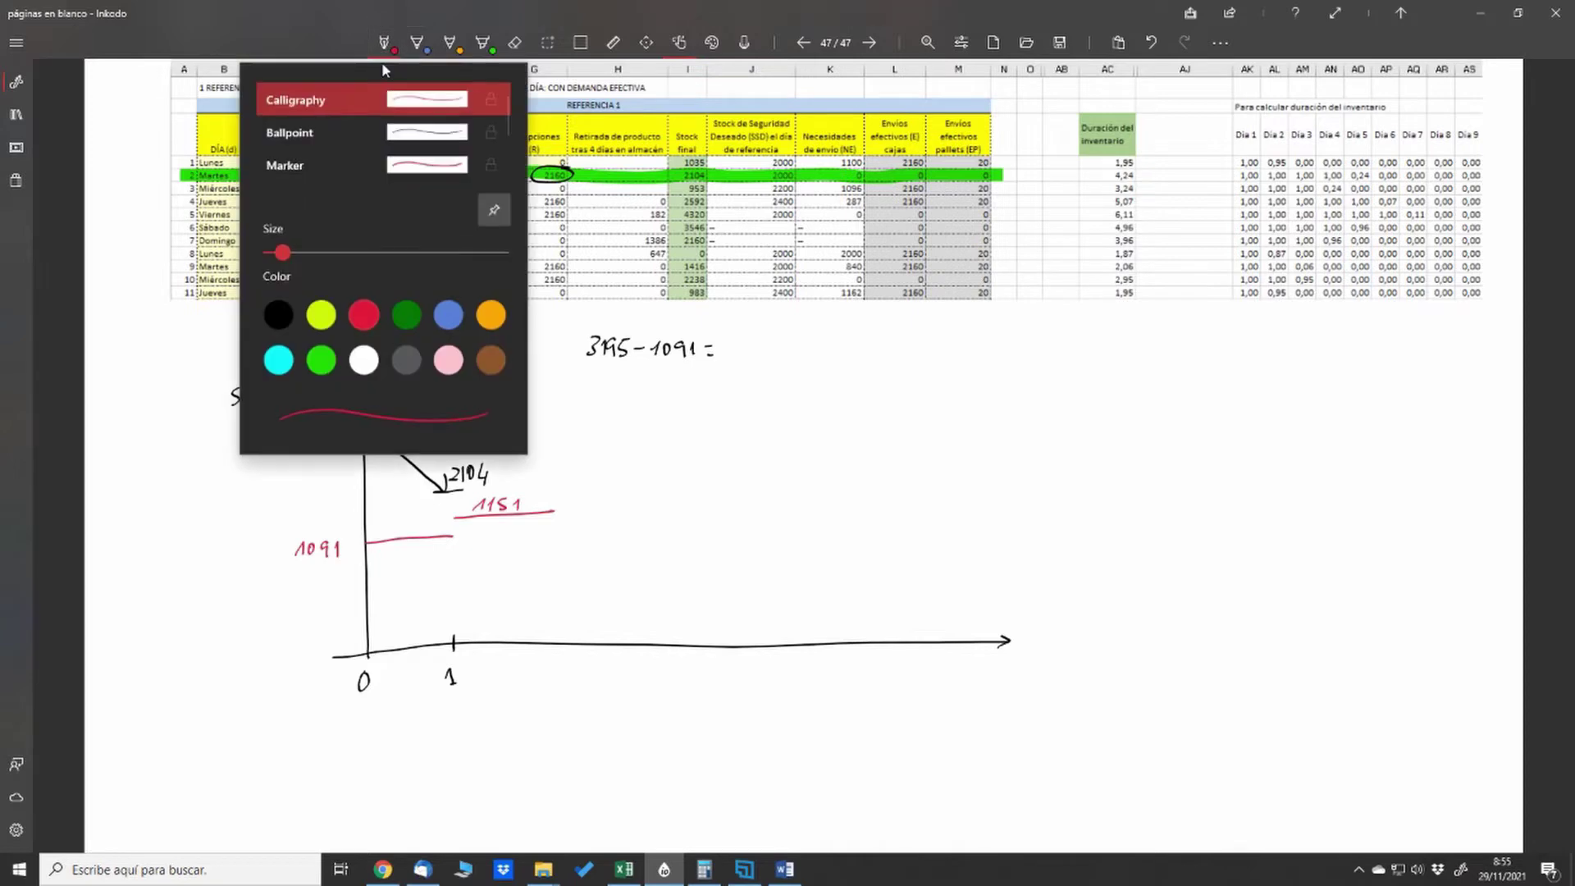
click(278, 314)
click(435, 463)
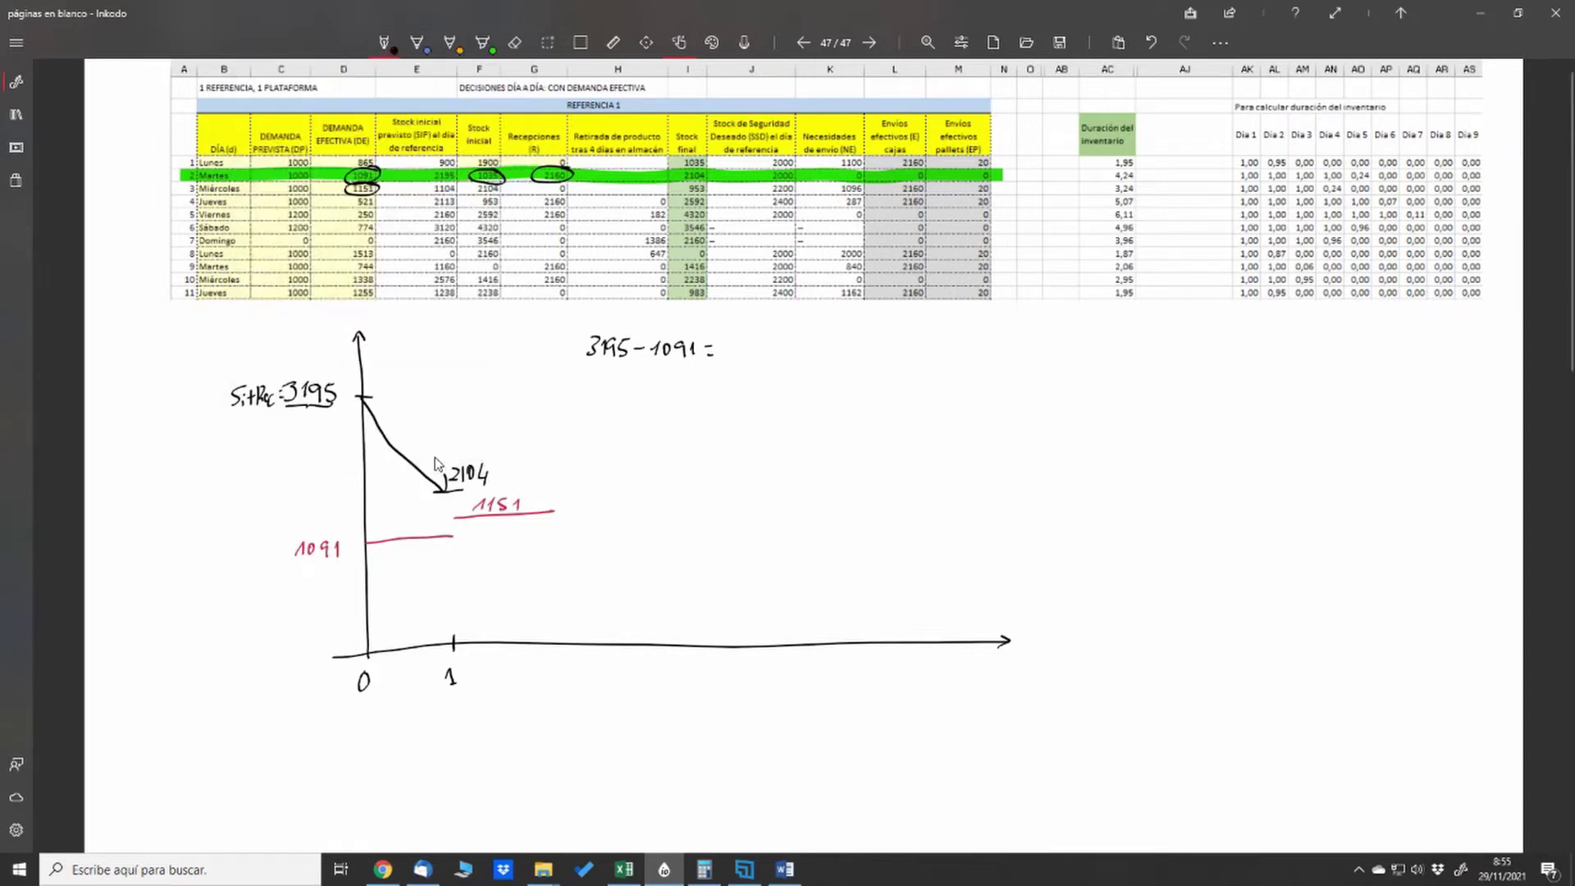
drag(552, 632, 560, 677)
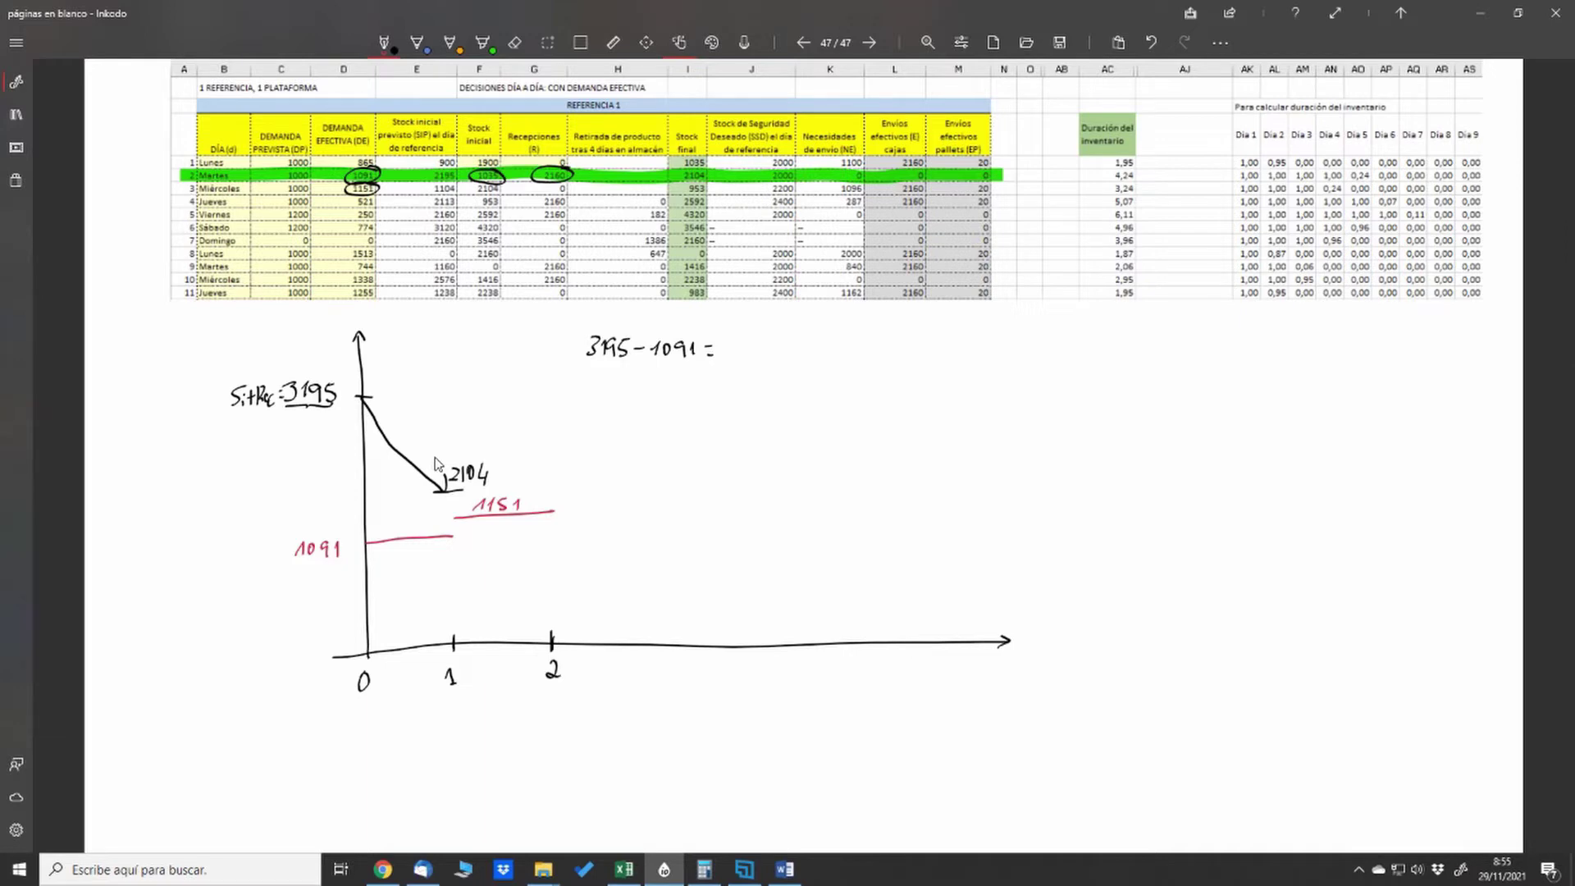
Calculate 2104 − 1151 in the Windows Calculator and draw a black descending arrow to period 2 on the Inkodo page, labelled 953.
click(383, 43)
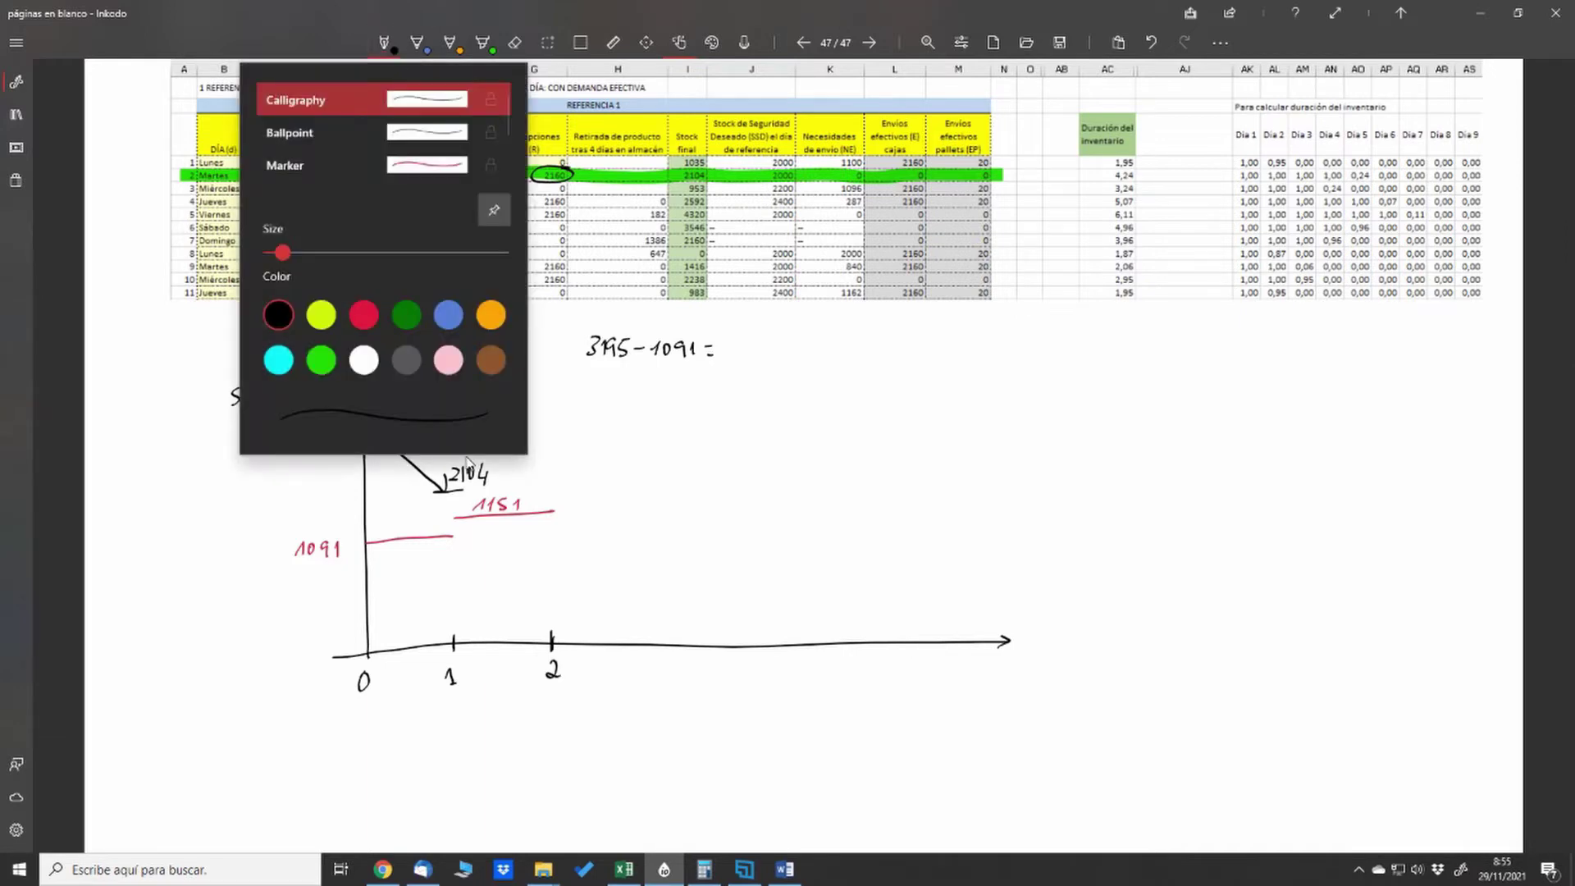
click(704, 870)
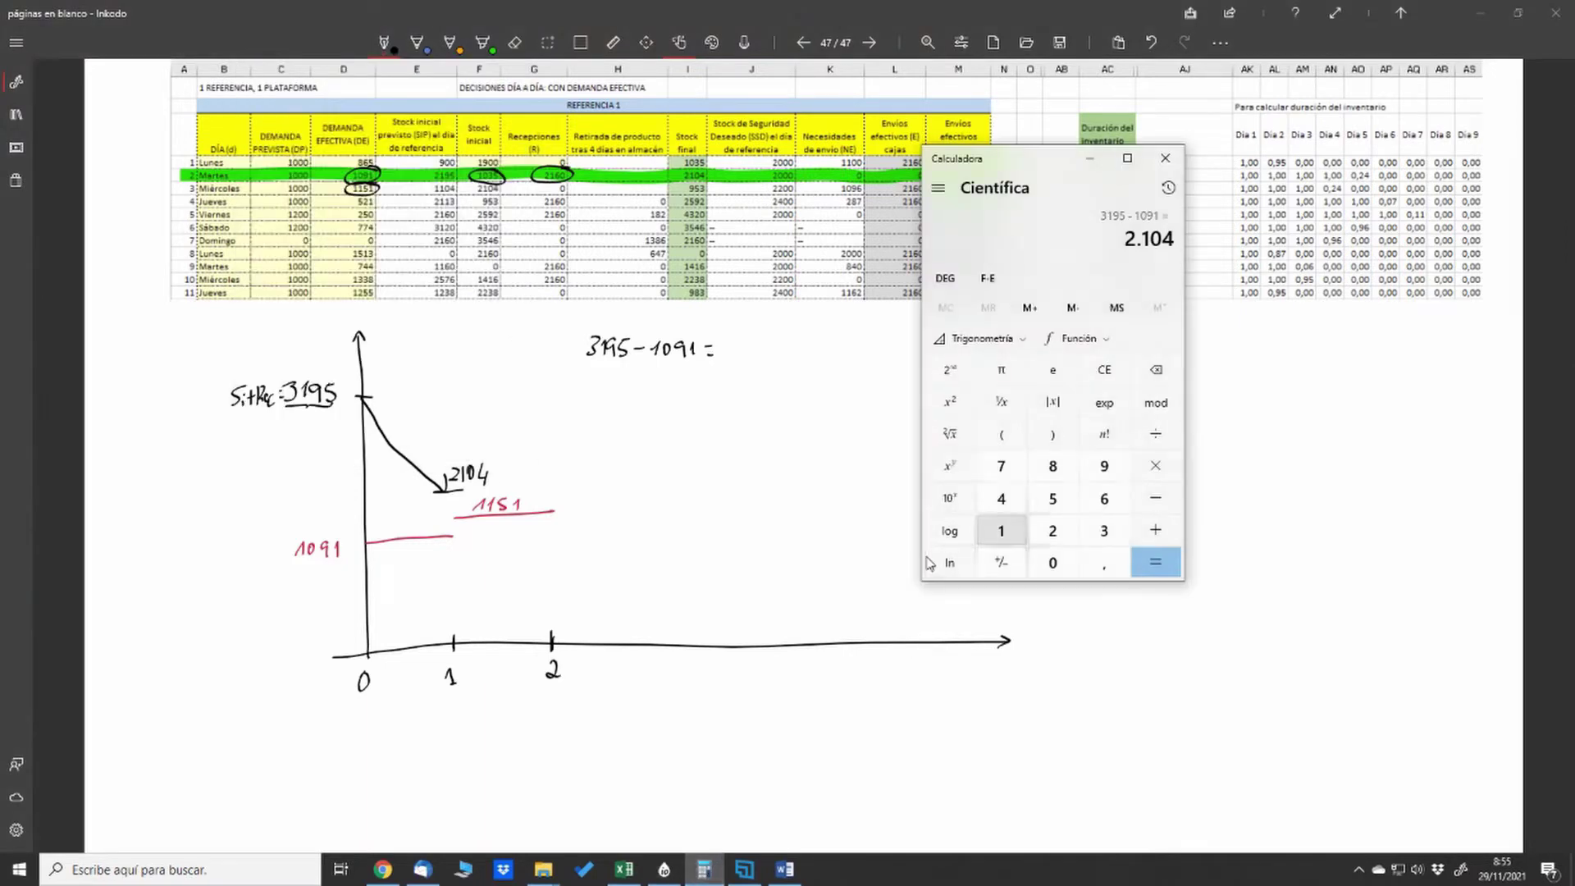
text(2104-)
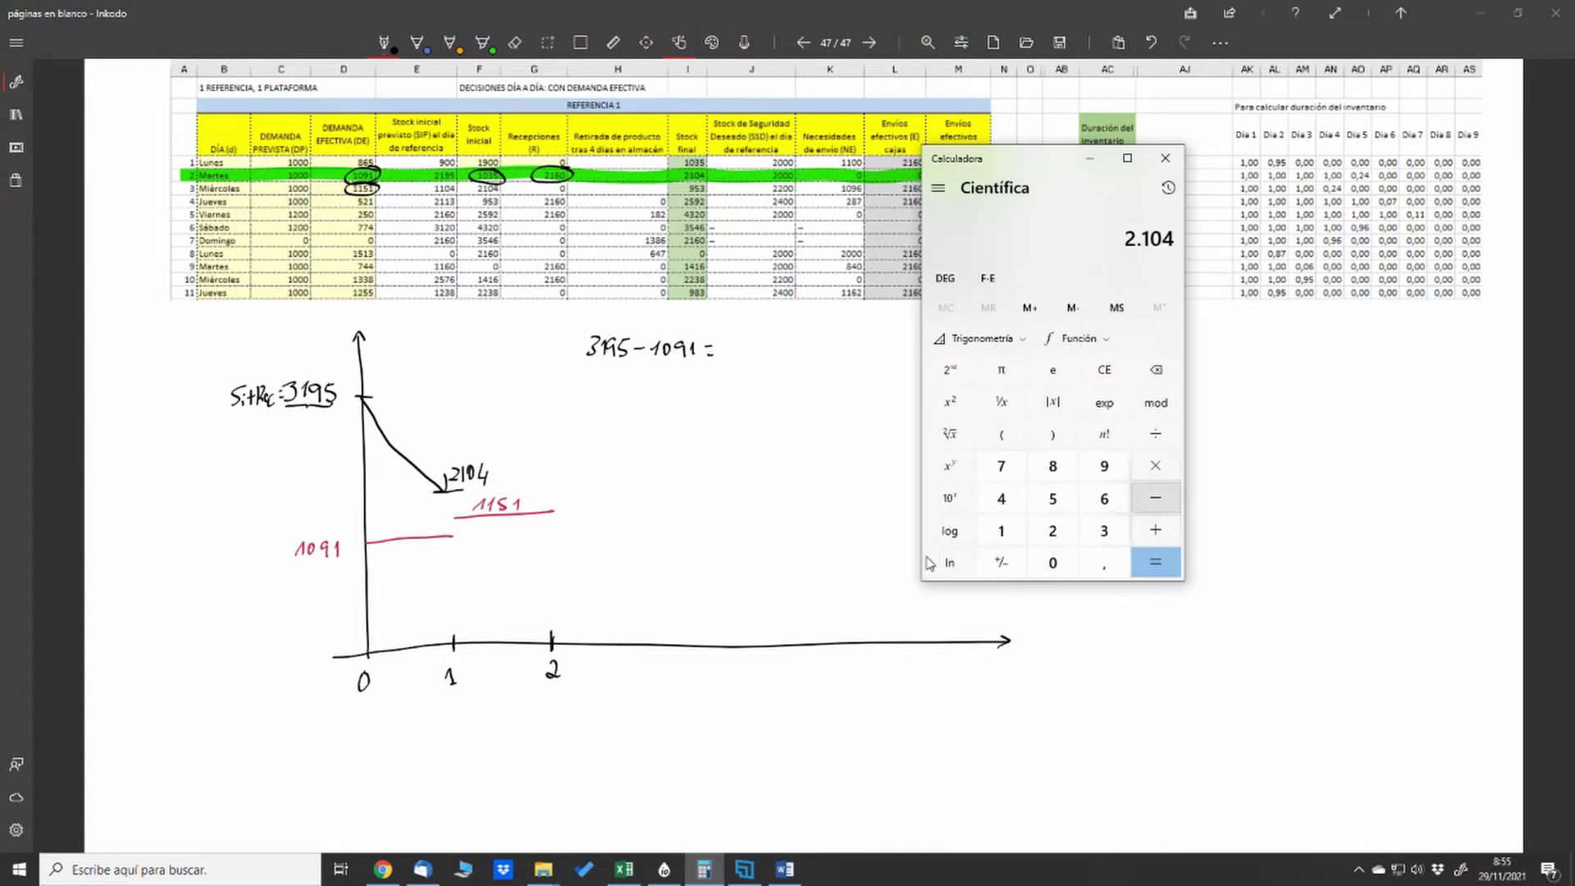
text(115)
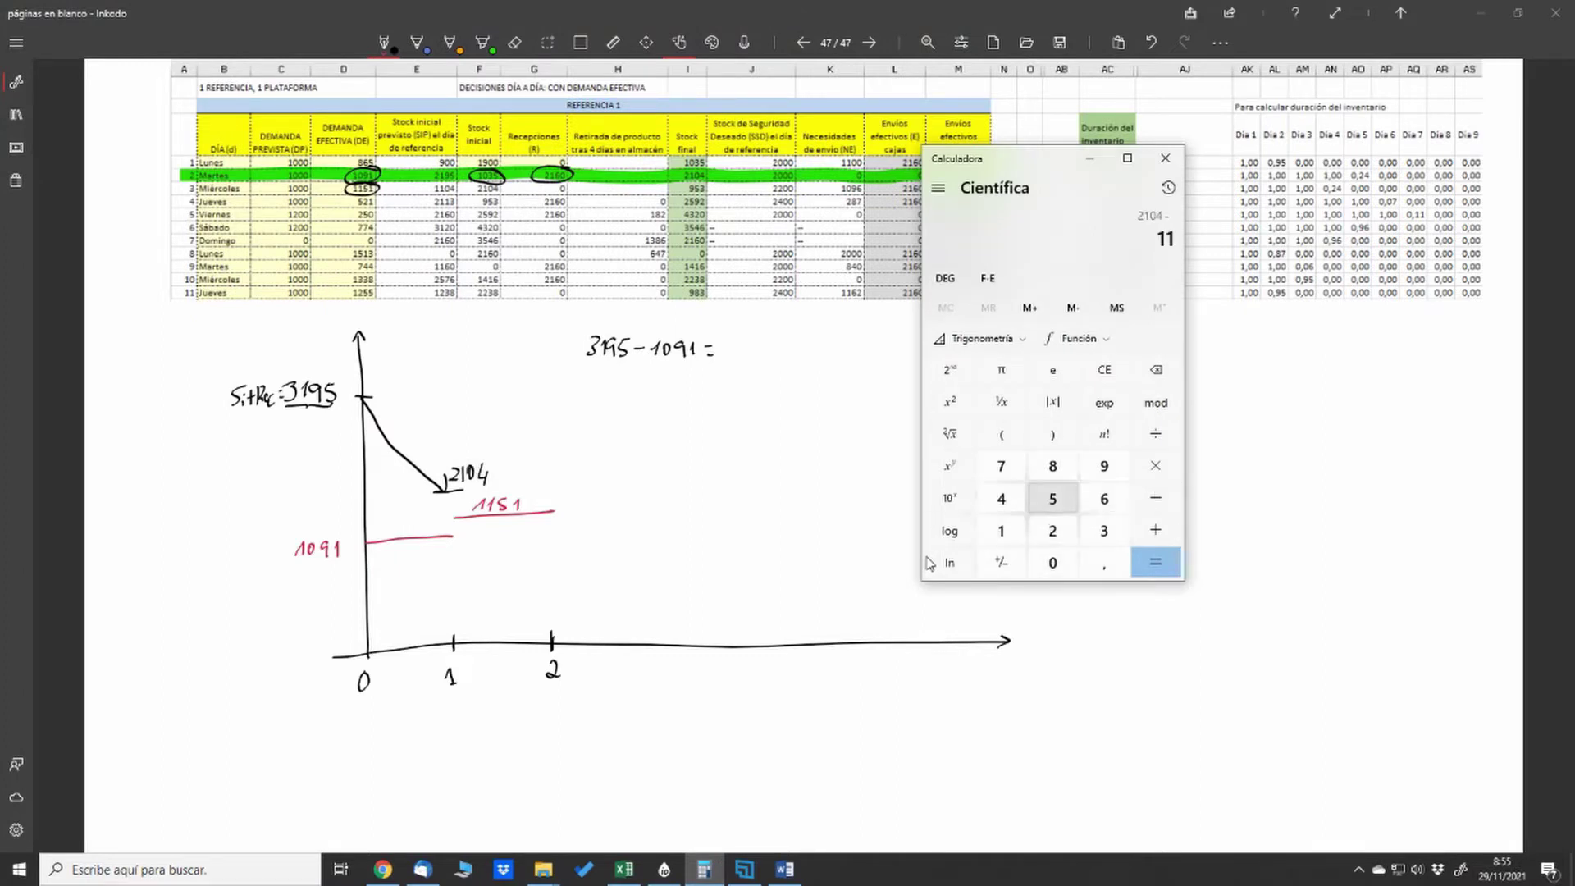
text(151)
key(Return)
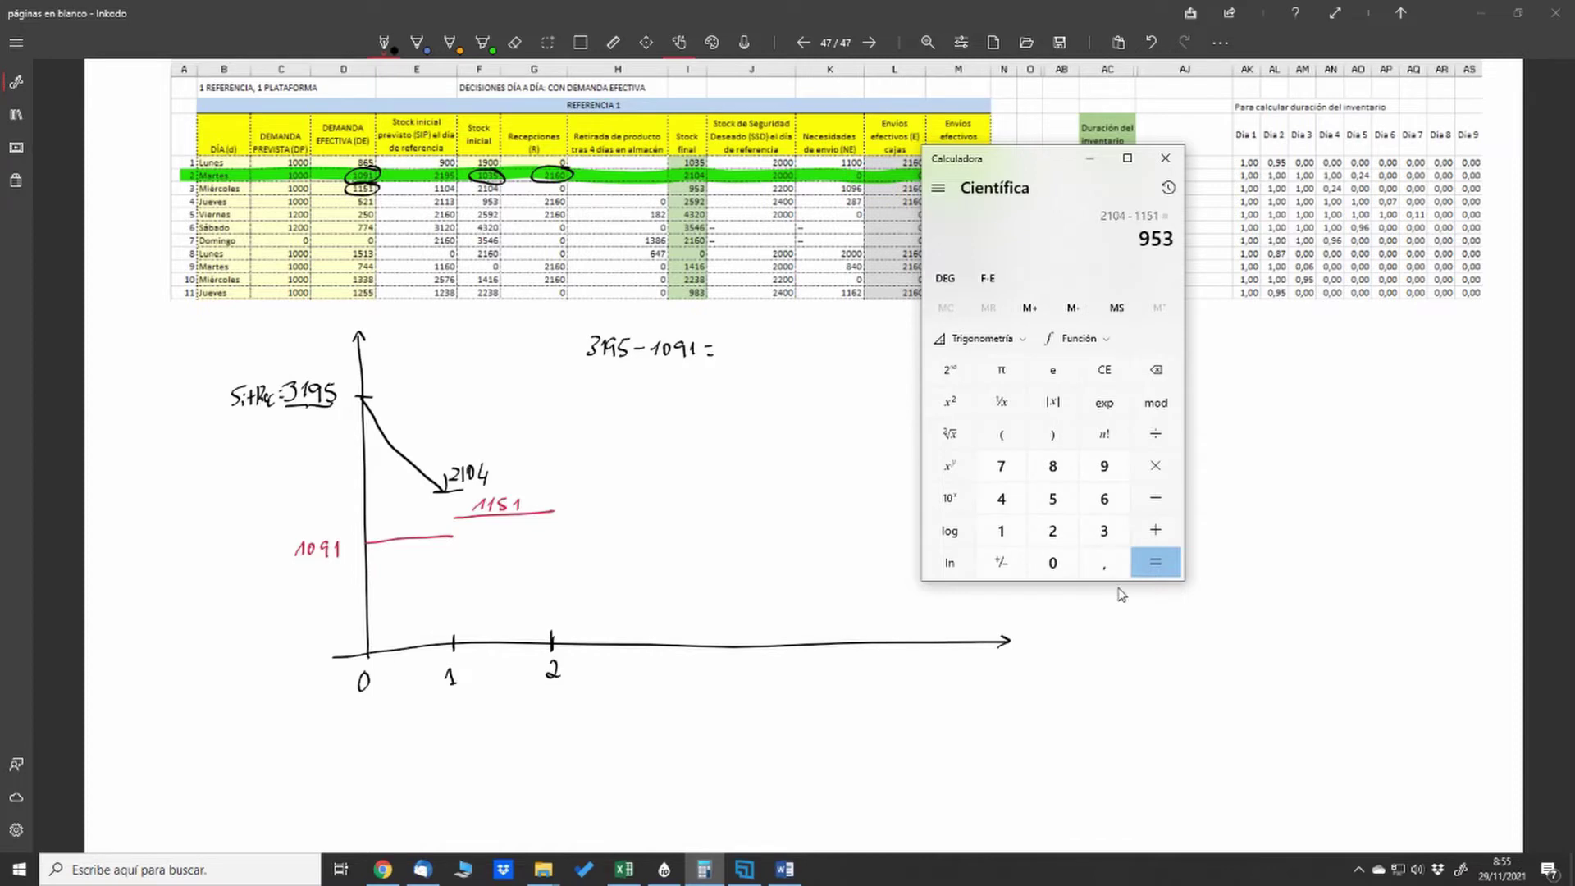
click(1121, 594)
mouse_move(440, 490)
mouse_down()
mouse_move(543, 563)
mouse_move(575, 567)
mouse_up()
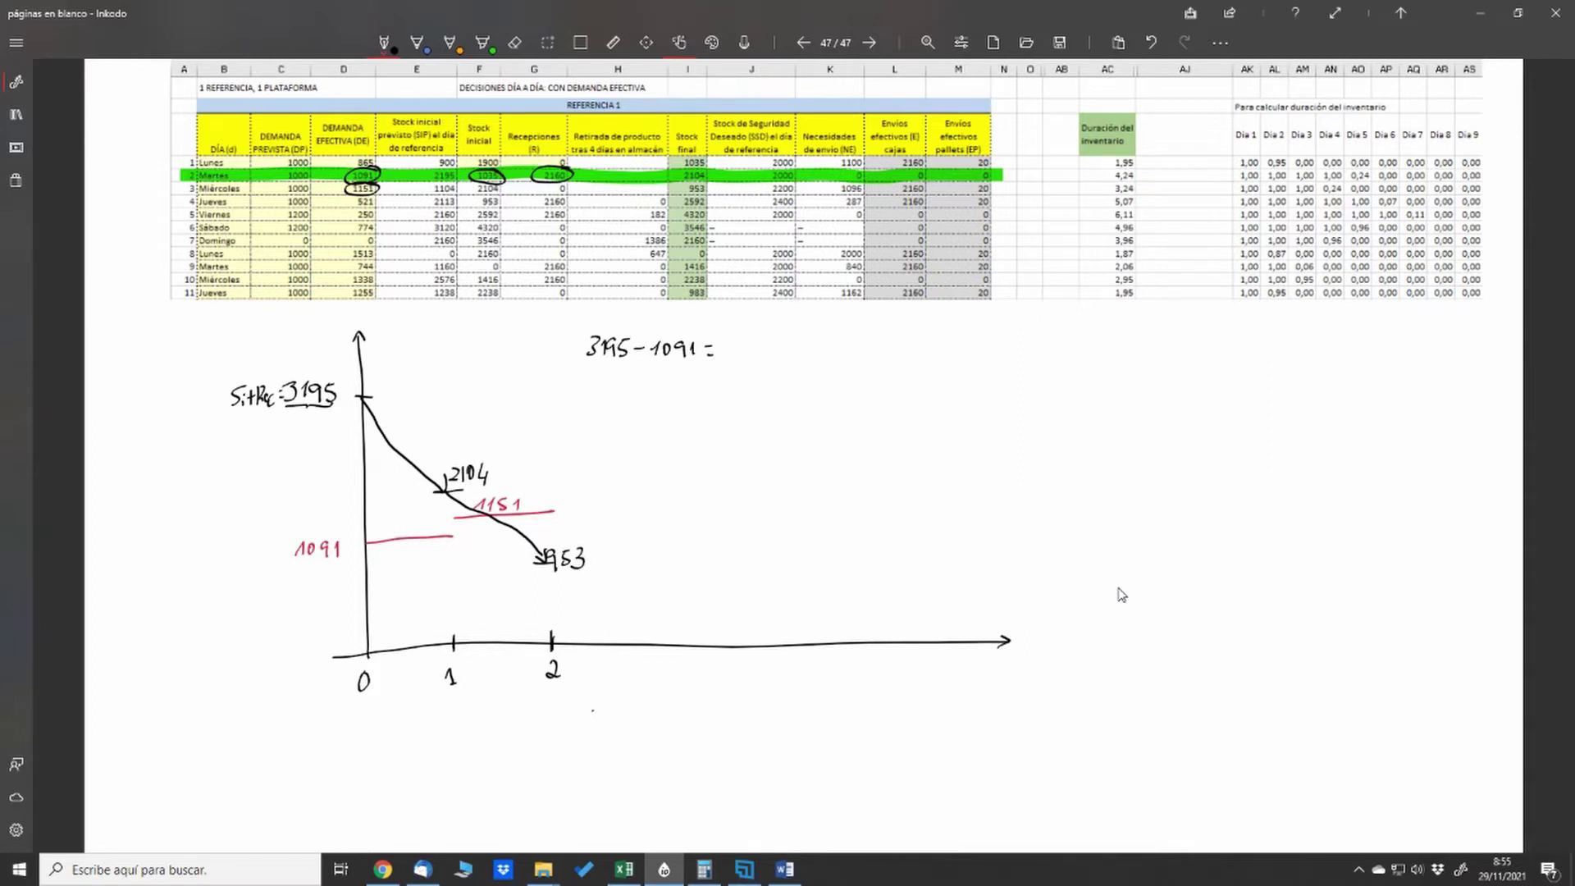
Circle day 4's effective demand in the table and draw a red line from period 2 onwards labelled 521.
mouse_move(375, 195)
mouse_down()
mouse_move(347, 207)
mouse_move(377, 197)
mouse_up()
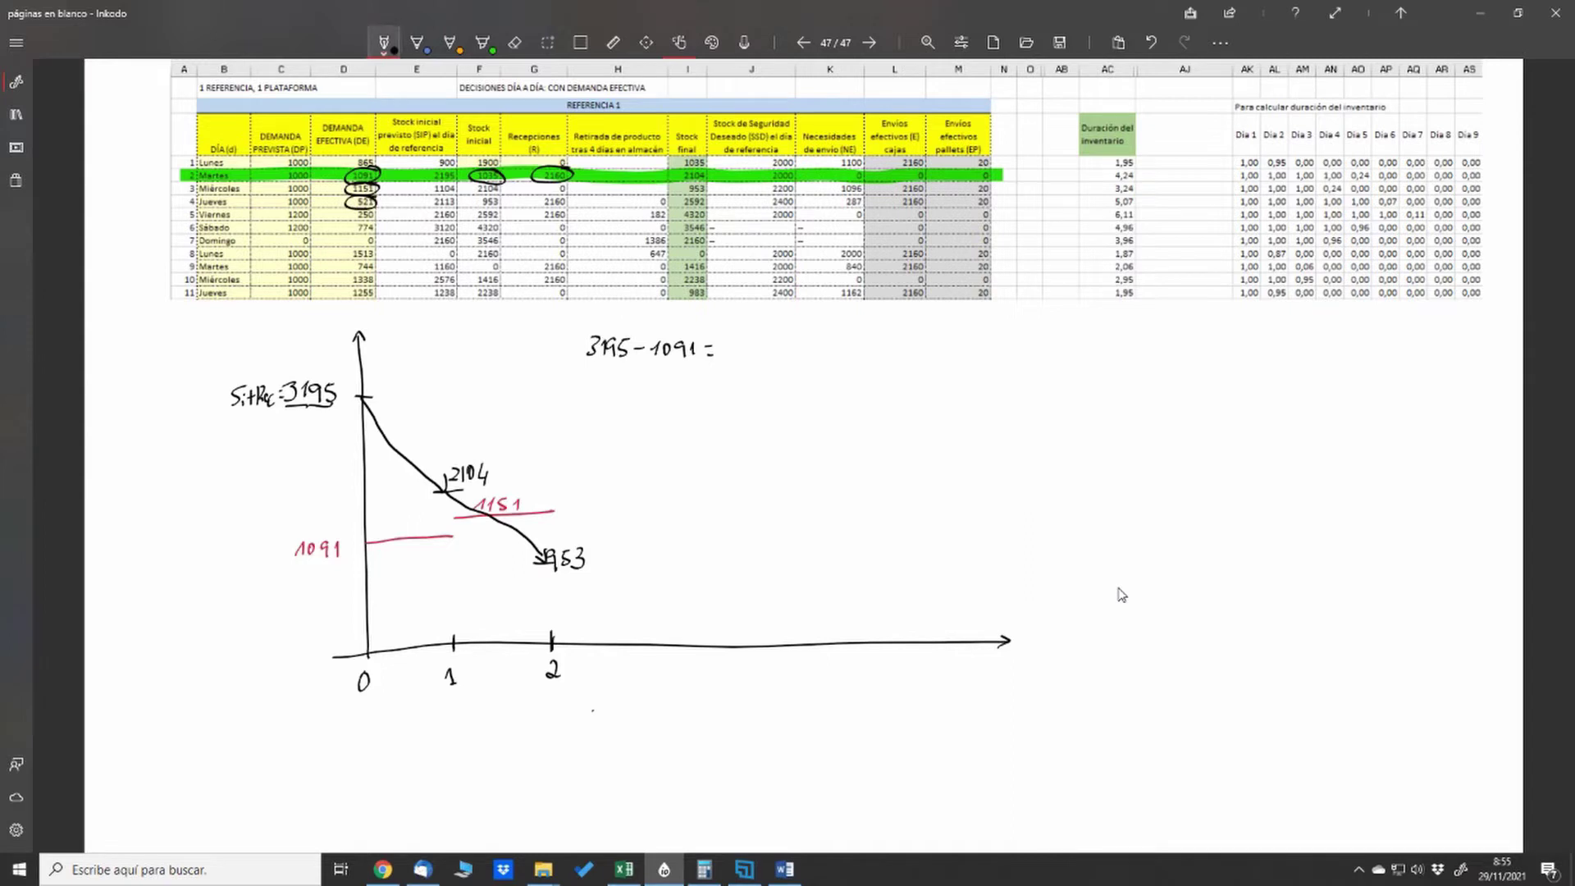
click(384, 43)
click(278, 315)
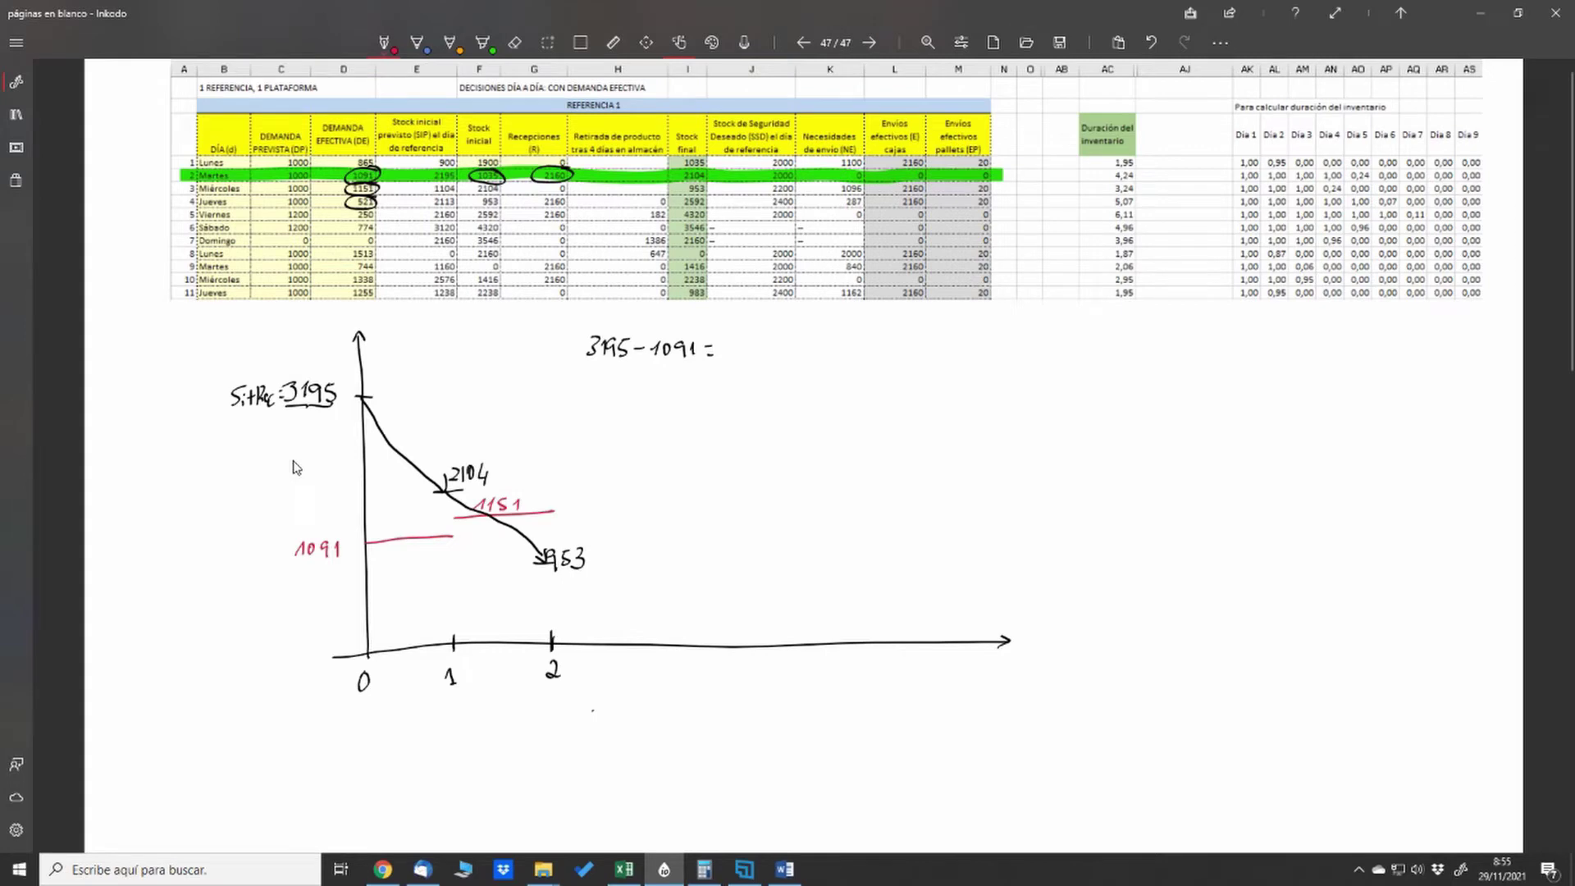
mouse_move(541, 562)
mouse_down()
mouse_move(645, 556)
mouse_move(601, 555)
mouse_move(618, 555)
mouse_up()
drag(624, 541, 626, 555)
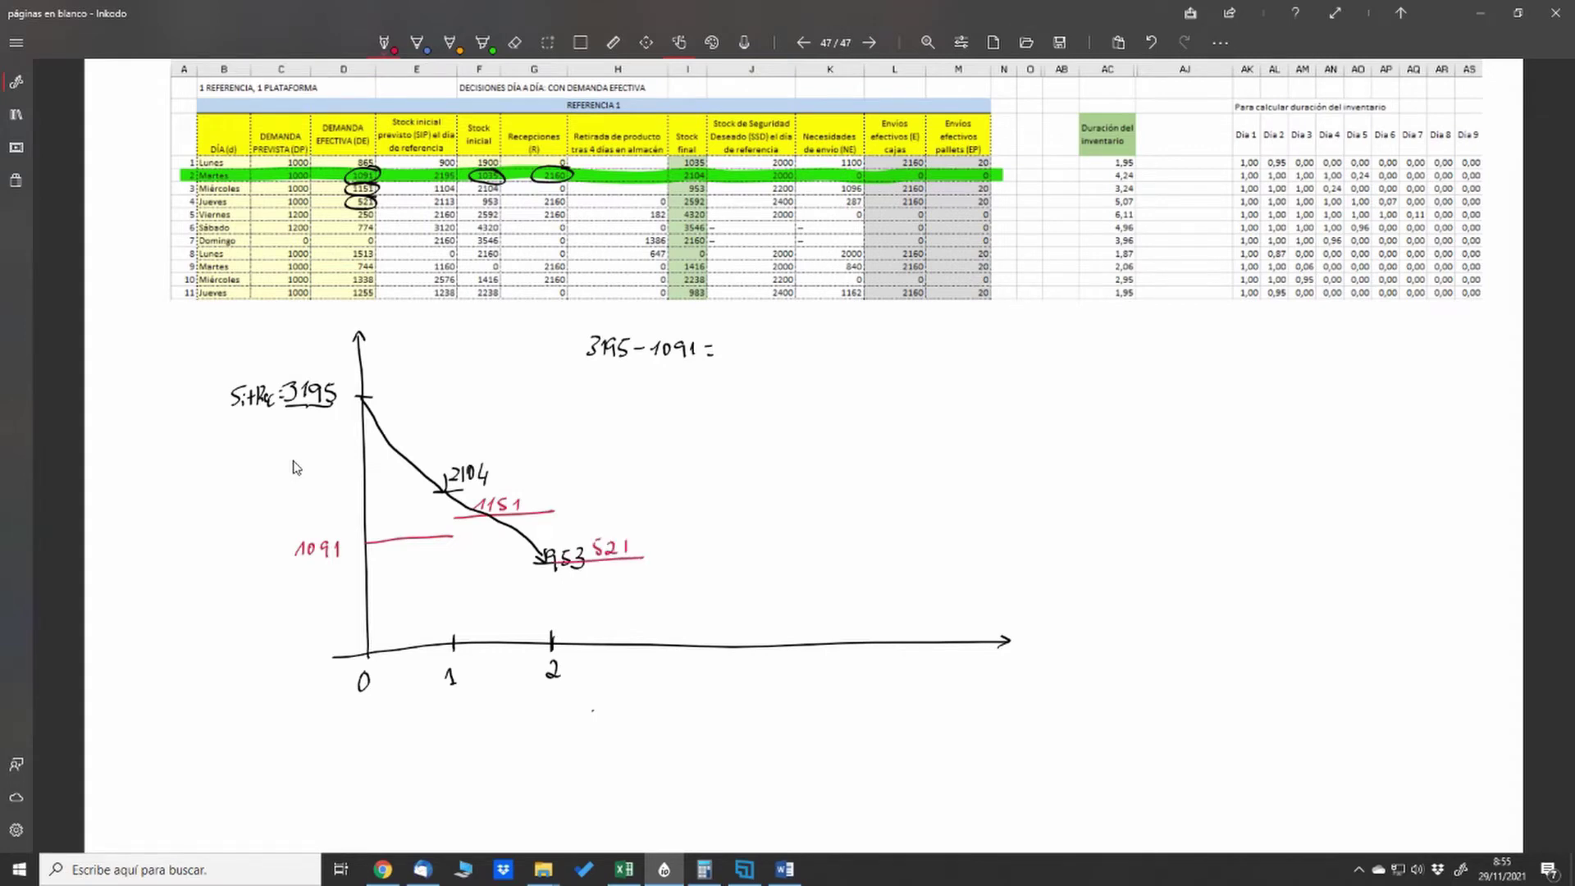
Continue the black descending arrow from 953 to the third period and mark that period on the horizontal axis with a tick labelled 3.
click(384, 42)
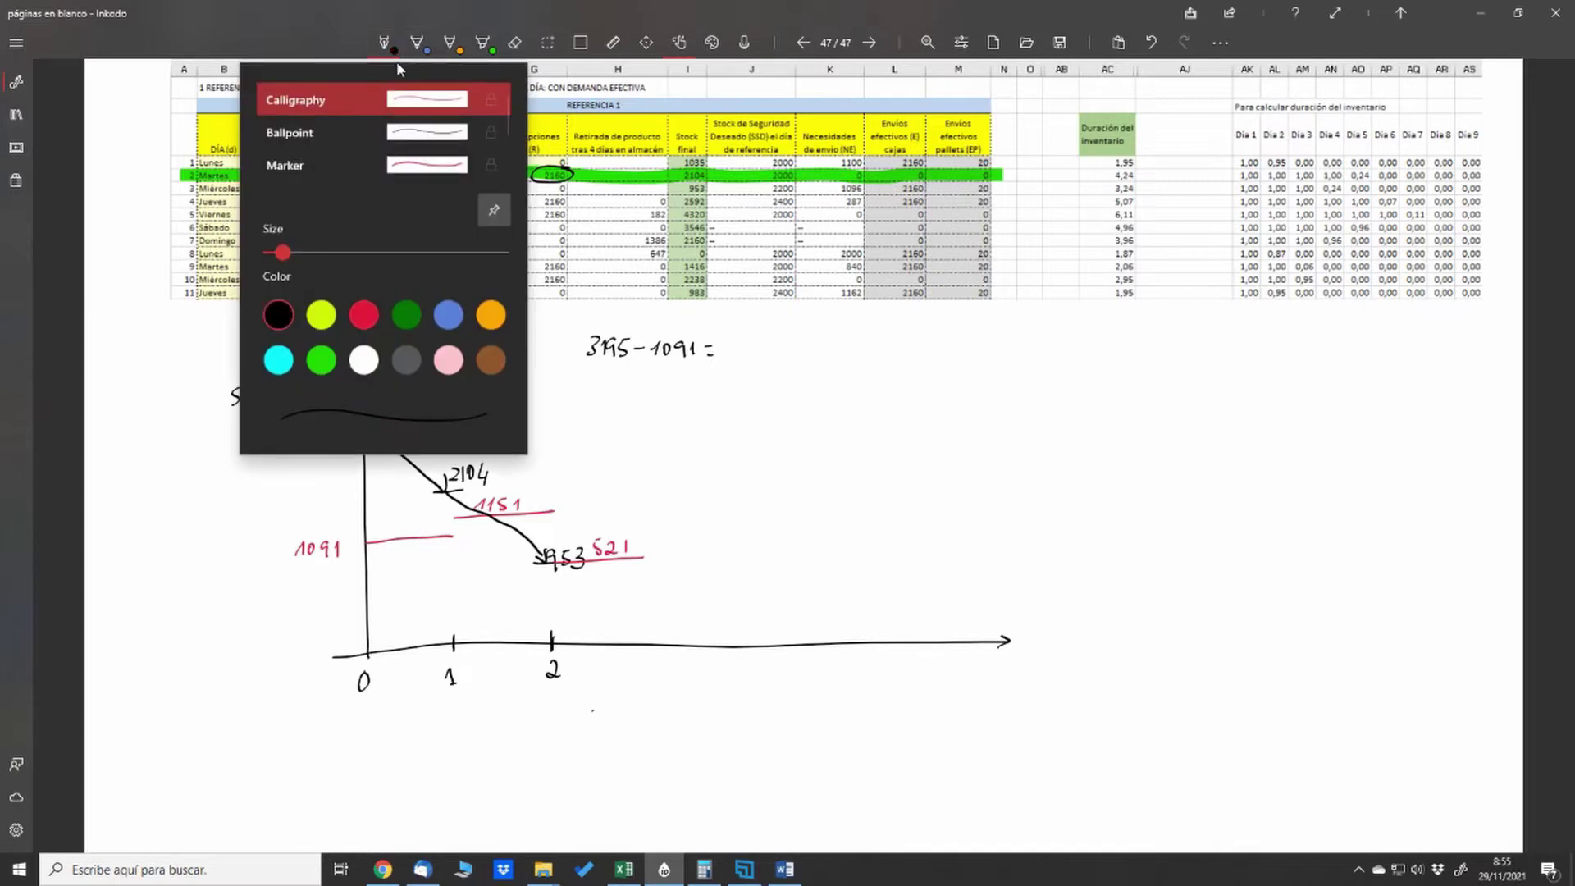
click(480, 469)
mouse_move(547, 563)
mouse_down()
mouse_move(658, 597)
mouse_move(641, 691)
mouse_up()
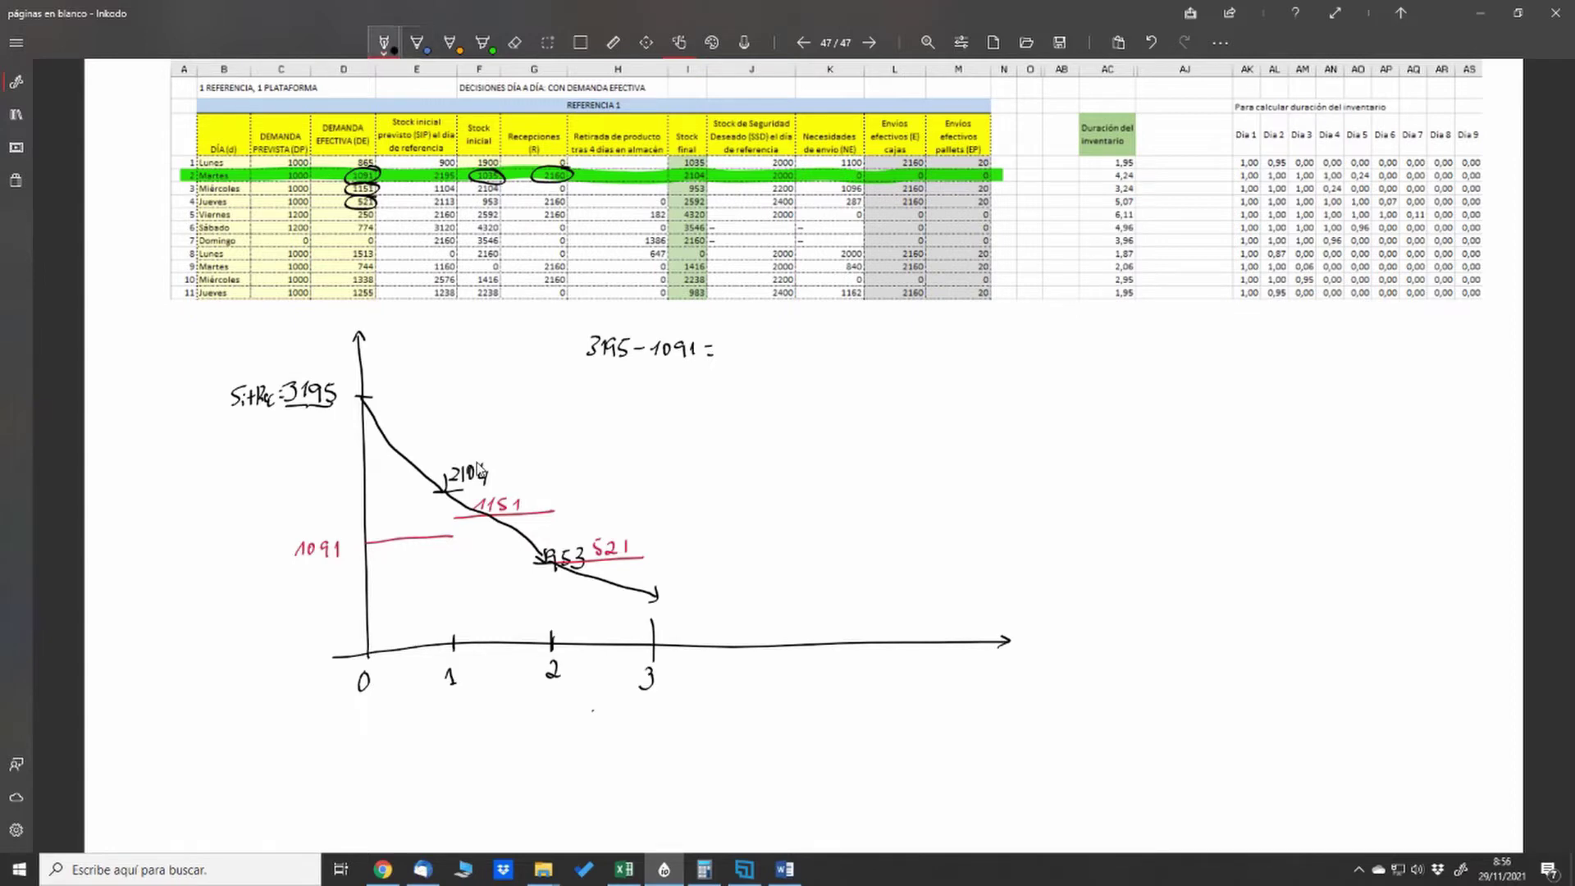
Calculate 953 − 521 in the Windows Calculator and label the arrow's end at period 3 on the Inkodo page with 432.
click(704, 869)
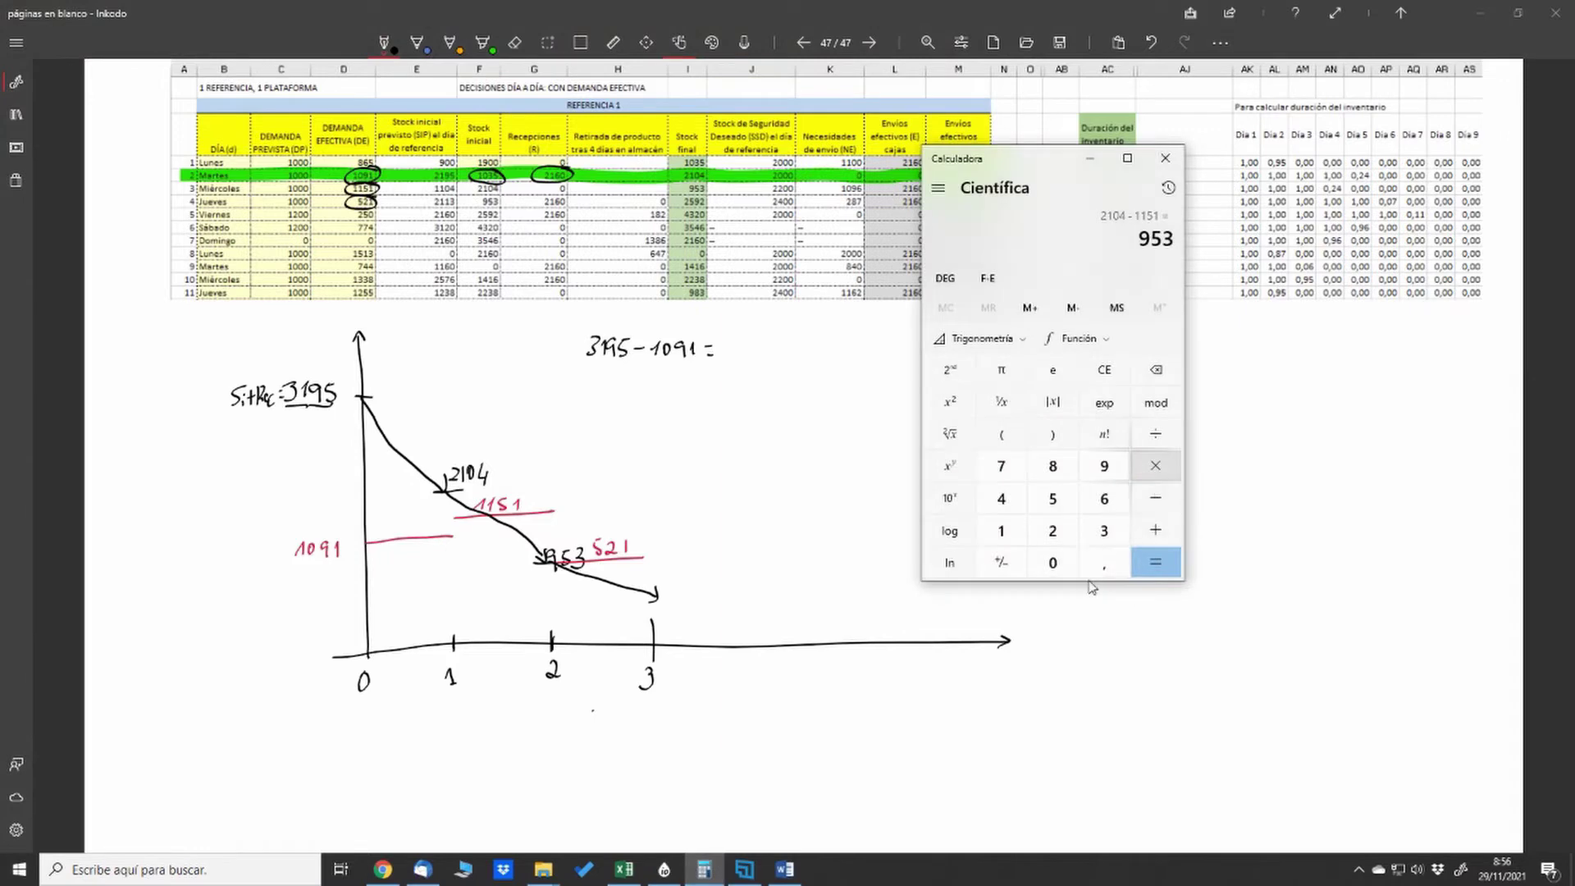
text(953 - )
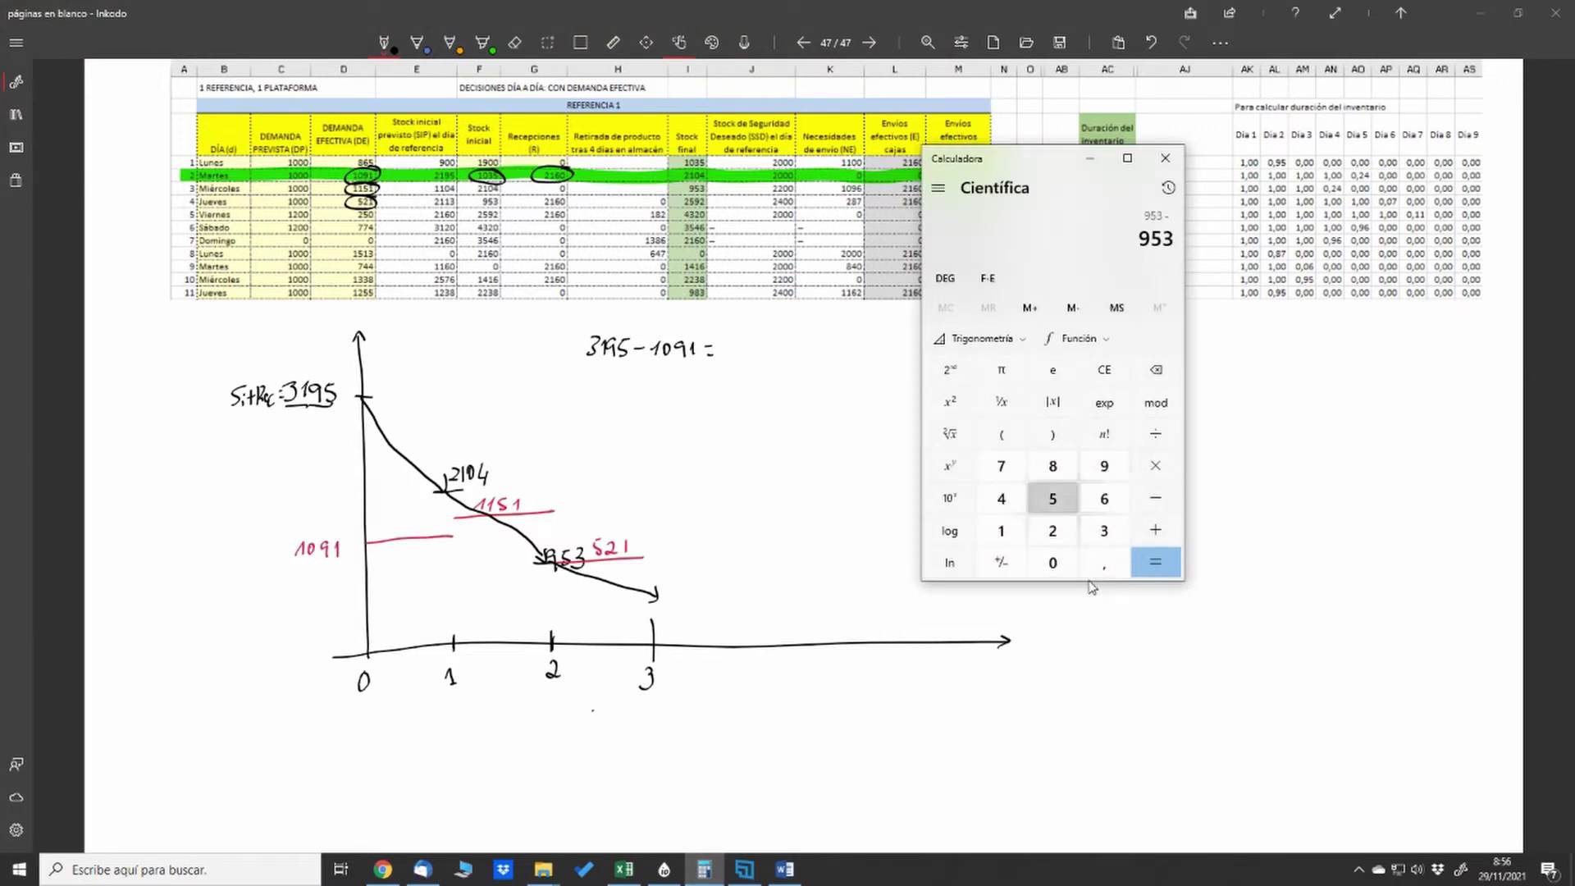
text(521)
key(Return)
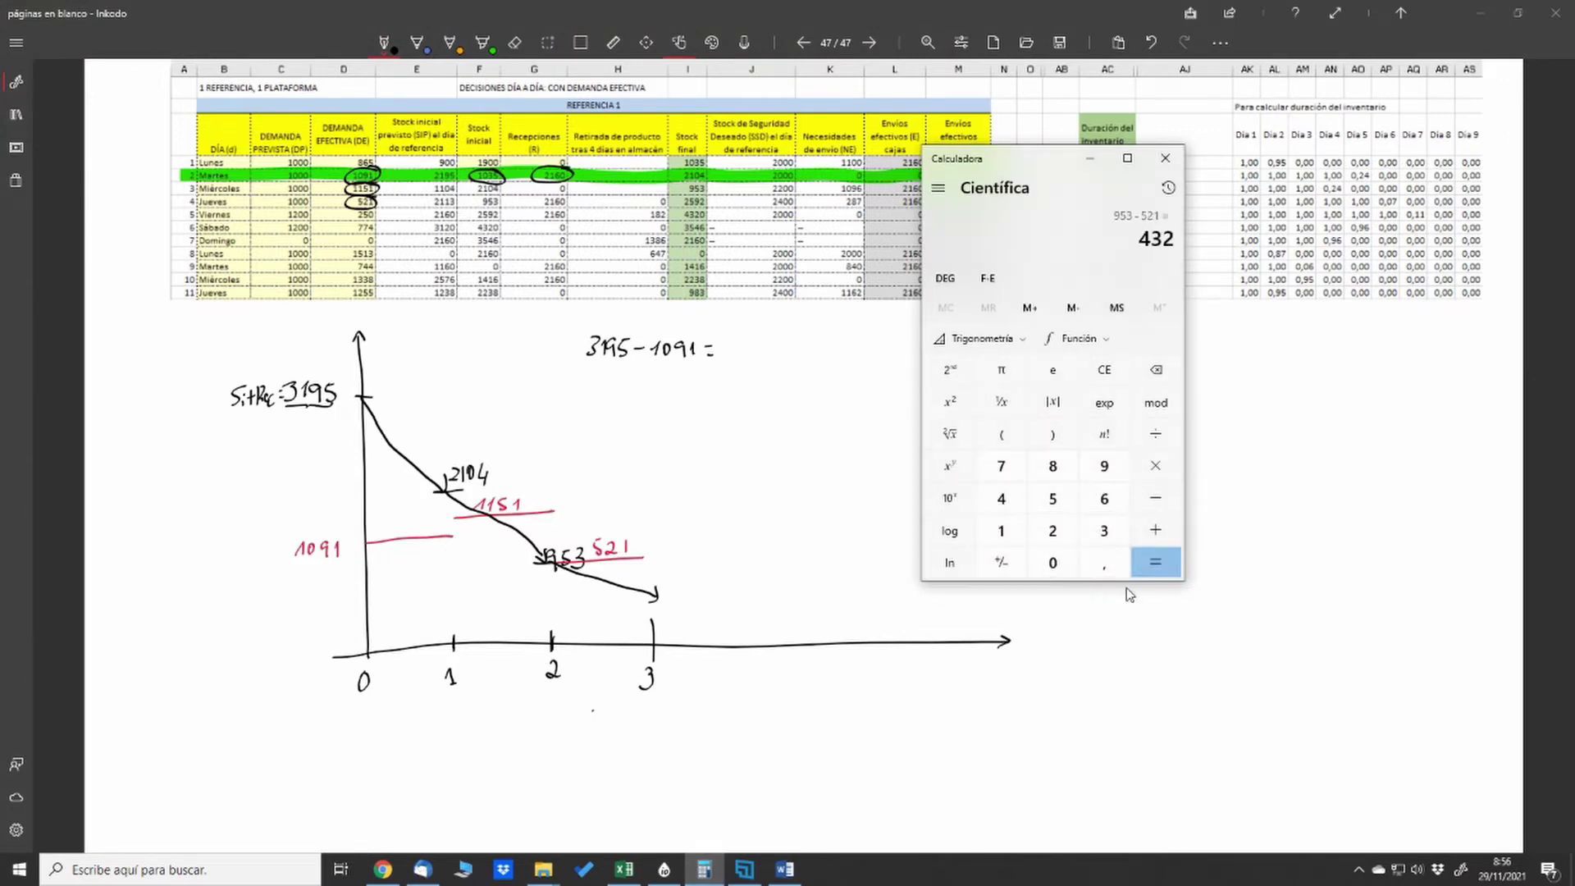
click(1129, 593)
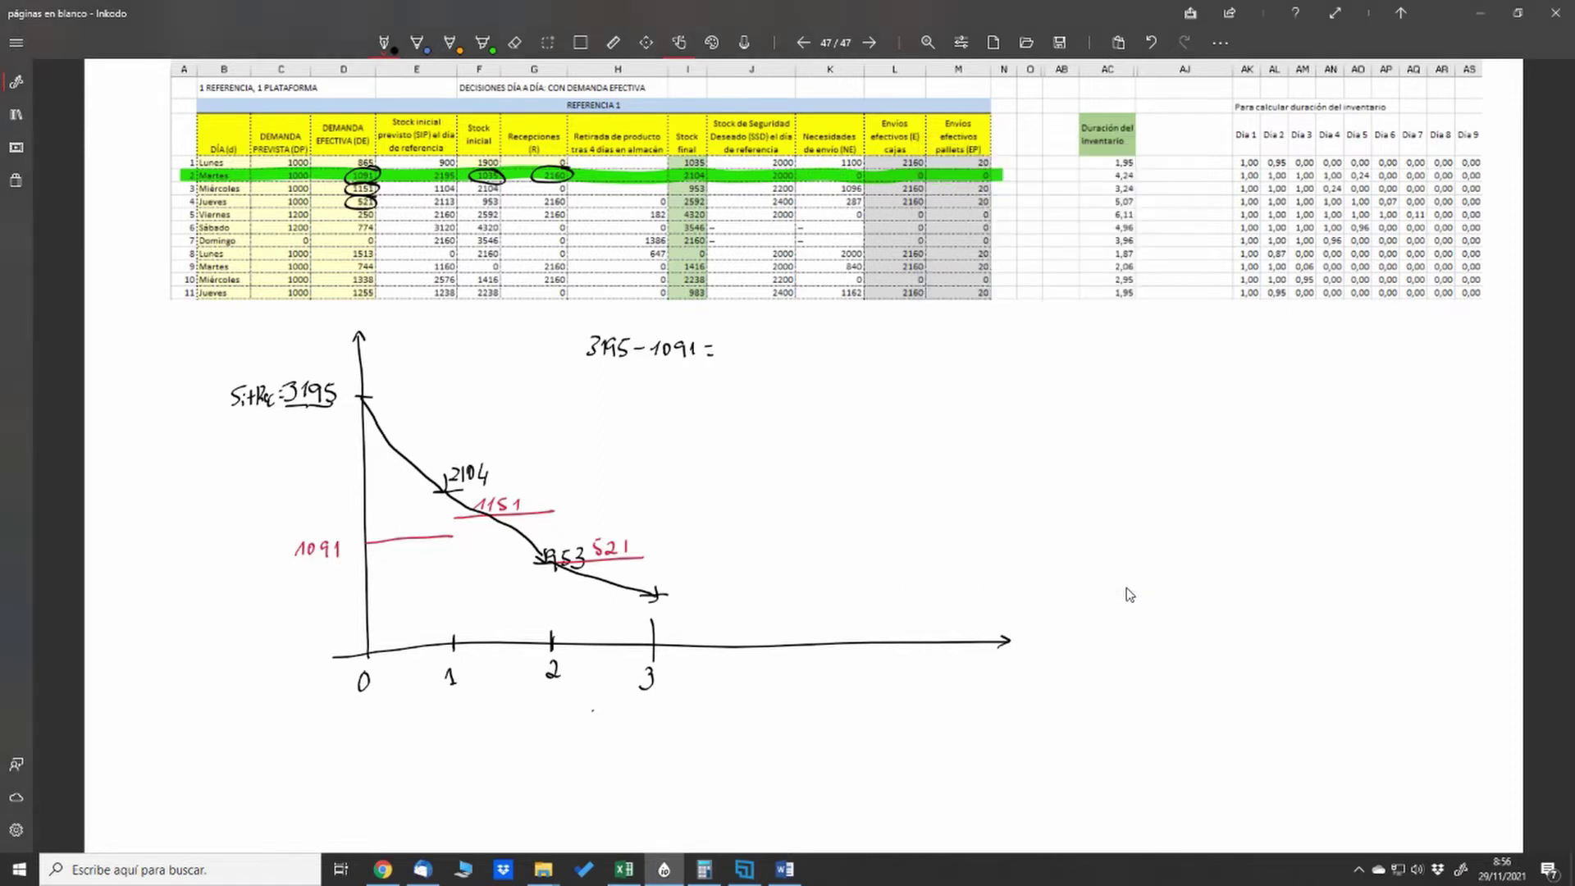
mouse_move(660, 575)
mouse_down()
mouse_move(668, 594)
mouse_move(693, 591)
mouse_up()
Circle day 5's effective demand in the table and draw a red line from period 3 onwards labelled 250.
mouse_move(378, 206)
mouse_down()
mouse_move(345, 210)
mouse_move(382, 220)
mouse_move(369, 205)
mouse_up()
click(386, 47)
click(278, 315)
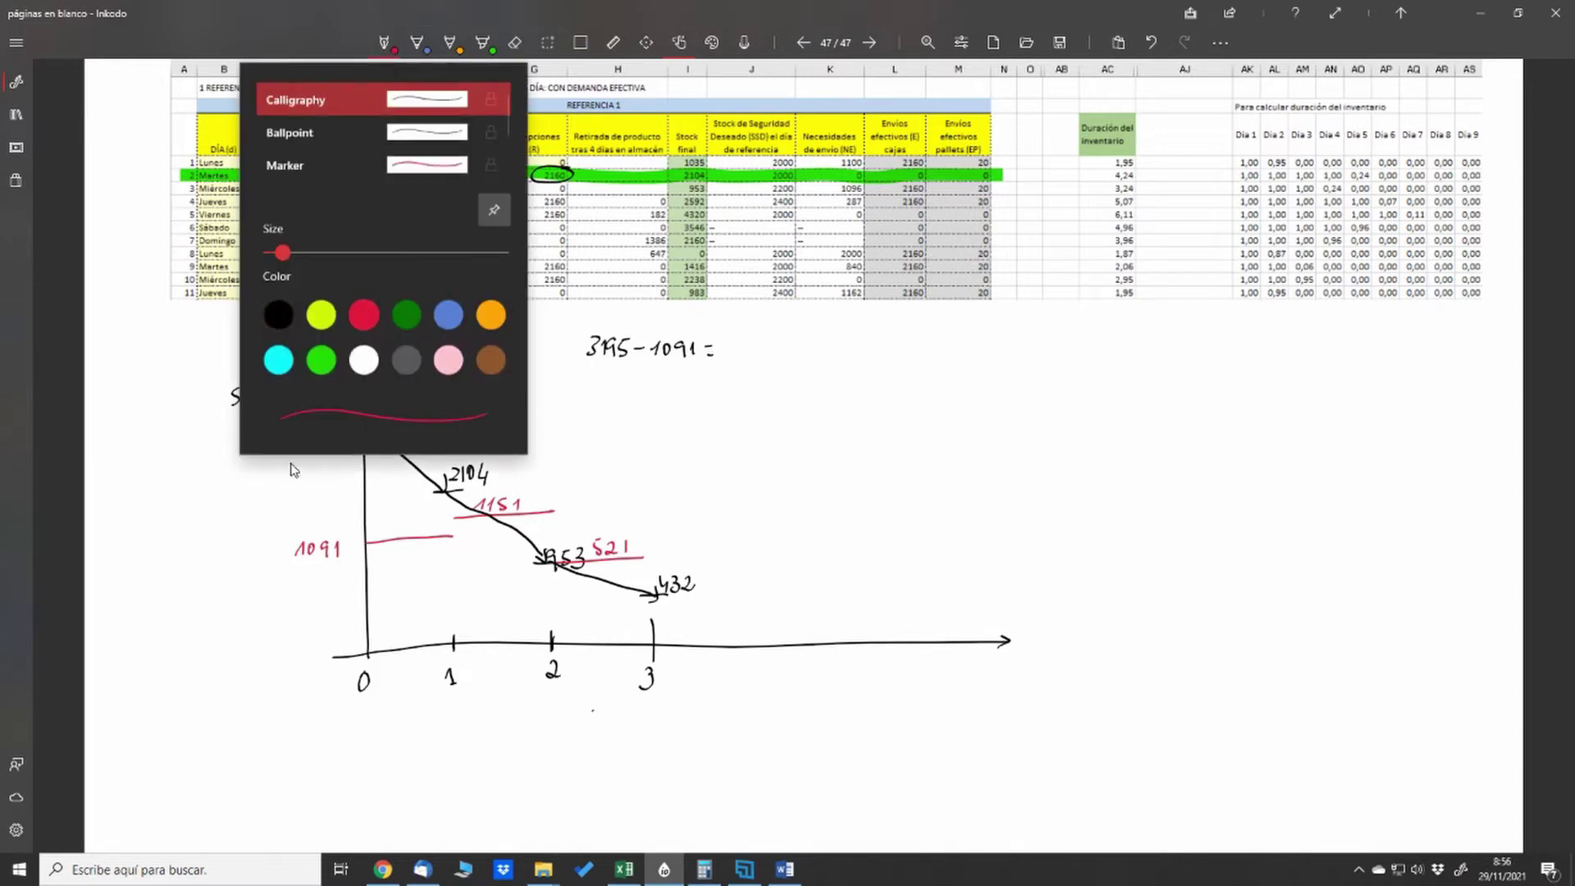
mouse_move(655, 613)
mouse_down()
mouse_move(736, 608)
mouse_move(688, 608)
mouse_up()
drag(707, 596, 708, 596)
Continue the black descending arrow from 432 to the fourth period and mark its end on the horizontal axis with a tick.
click(386, 45)
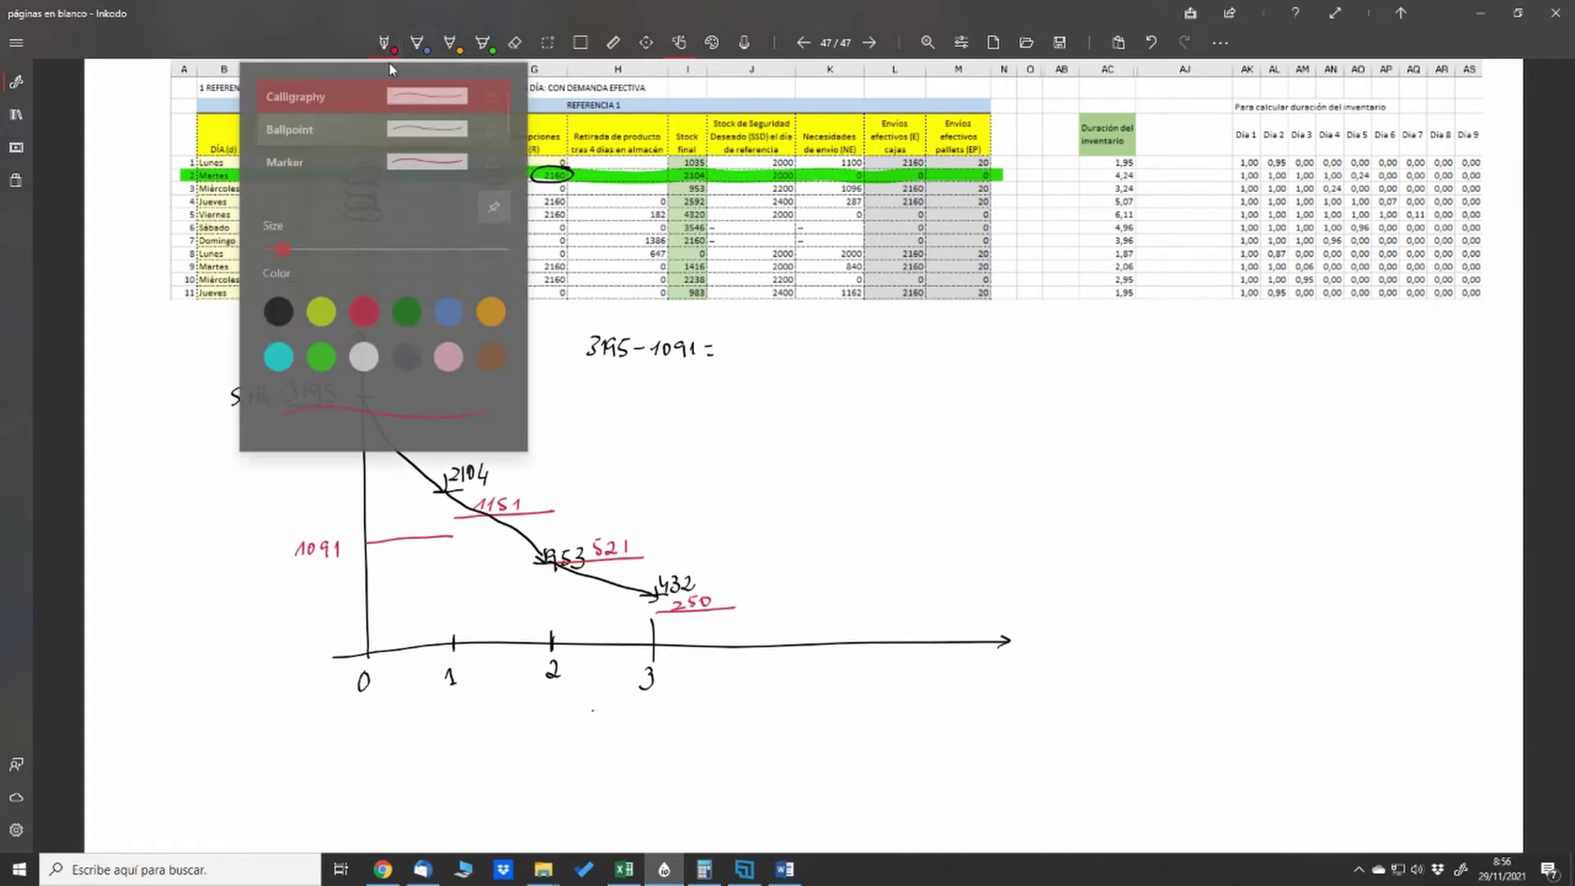
click(278, 315)
click(538, 468)
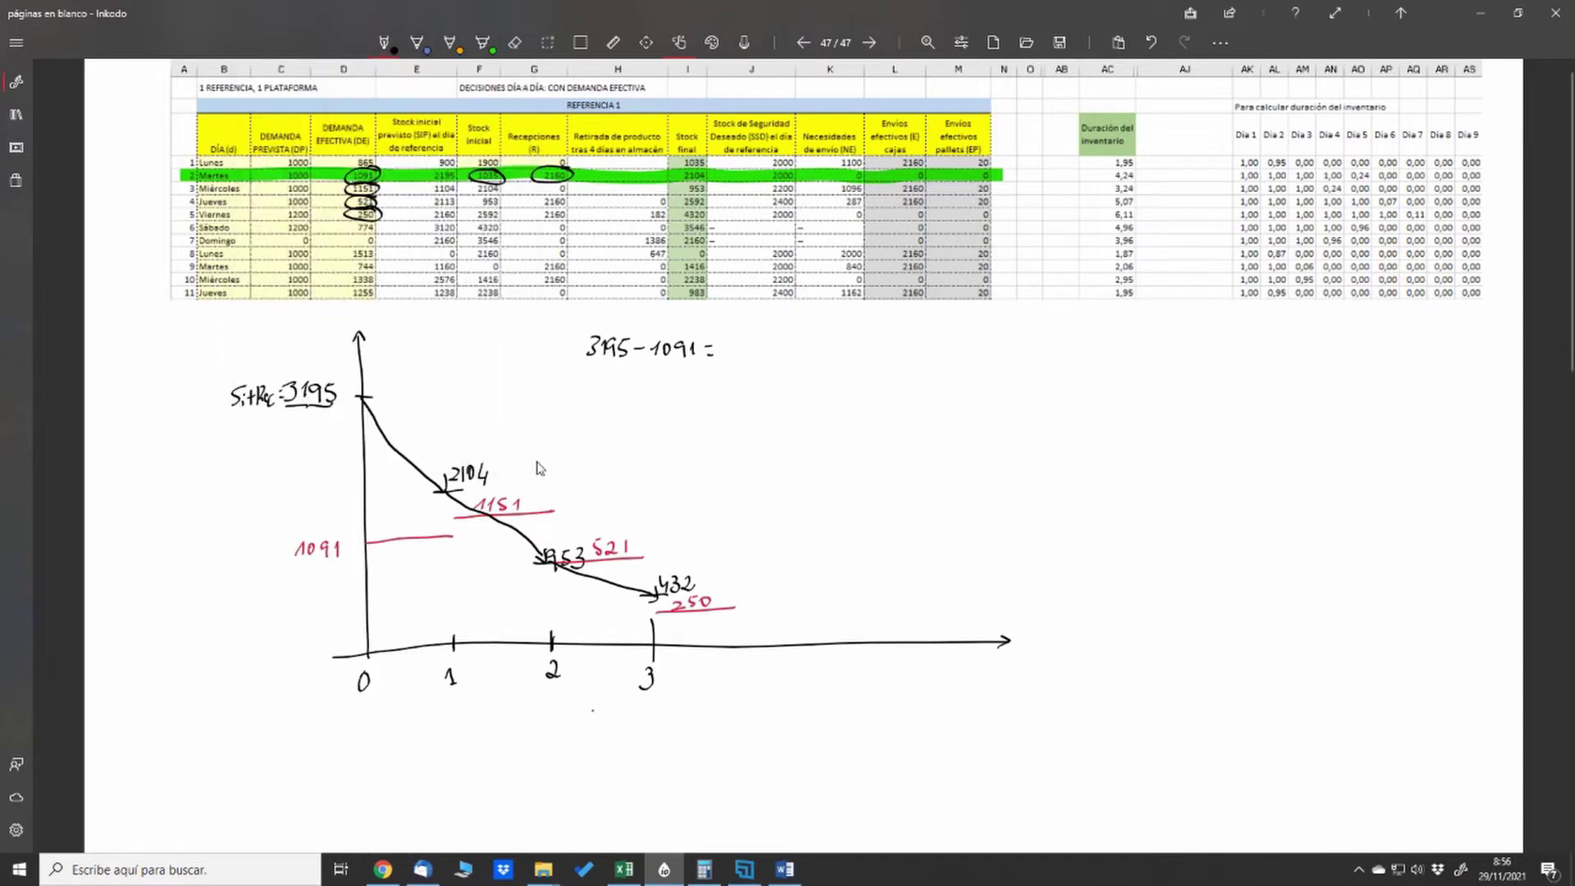
mouse_move(657, 596)
mouse_down()
mouse_move(743, 627)
mouse_move(743, 658)
mouse_up()
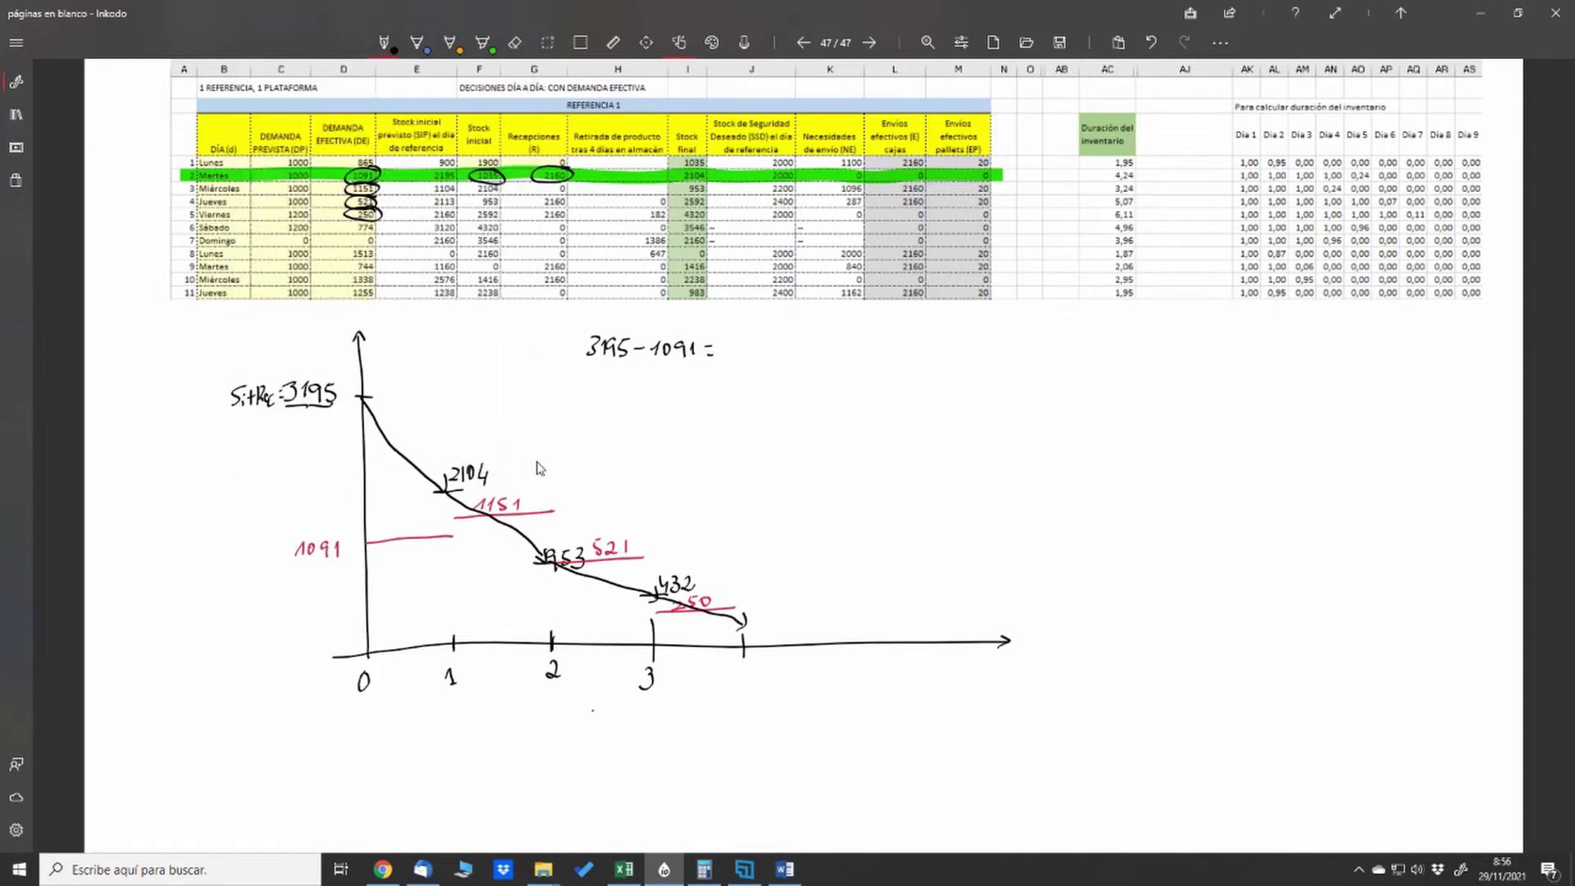
Calculate 432 − 250 in the Windows Calculator and label the arrow's end at the fourth period on the Inkodo page with 182.
click(704, 869)
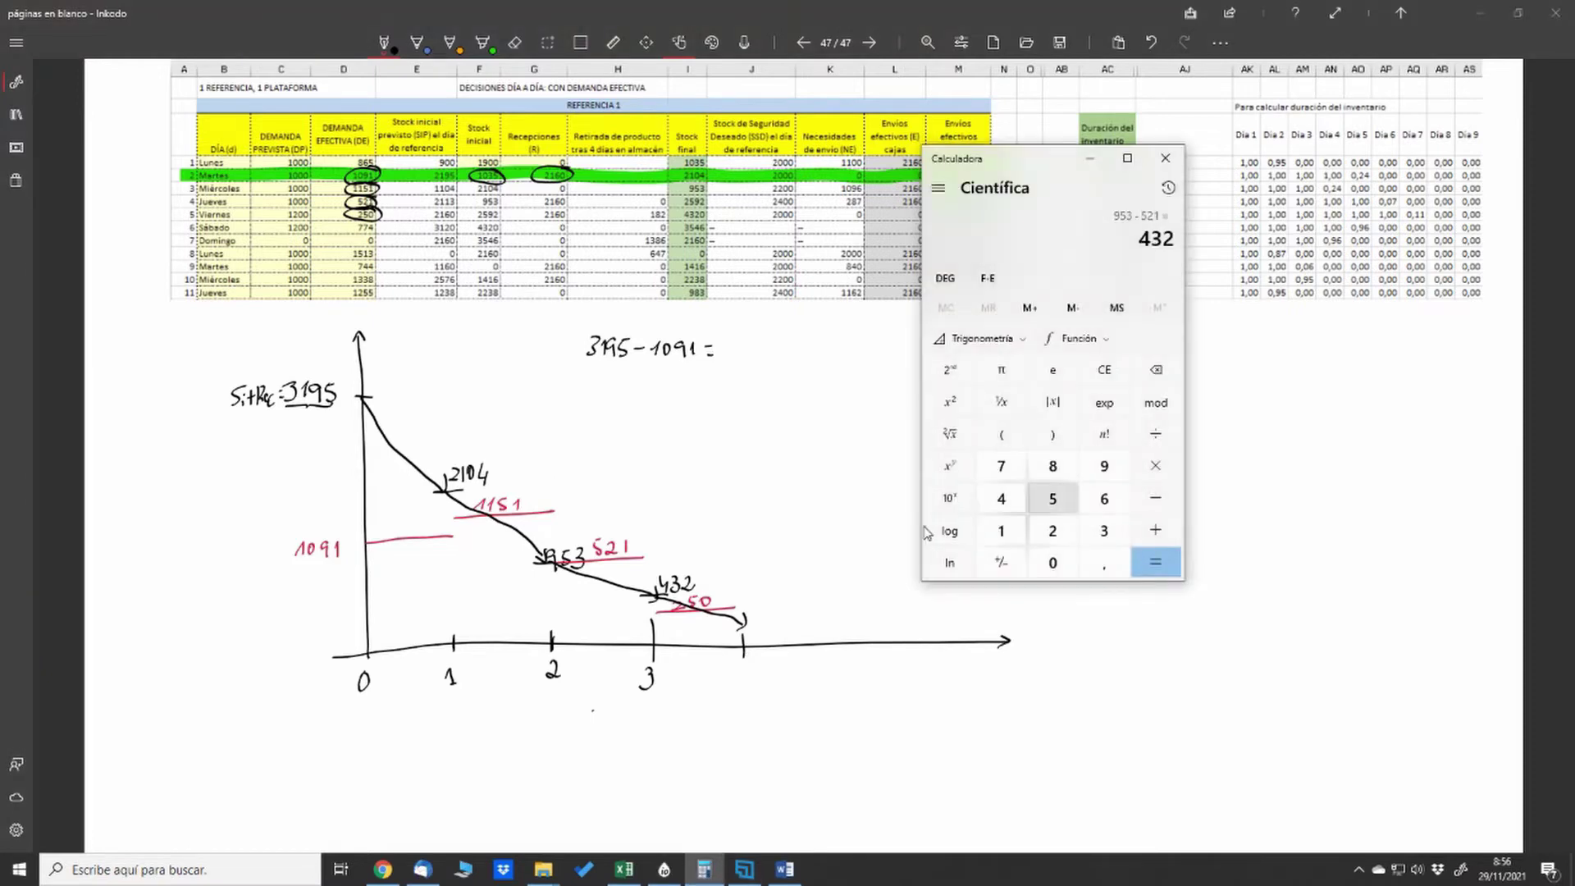
text(432 -)
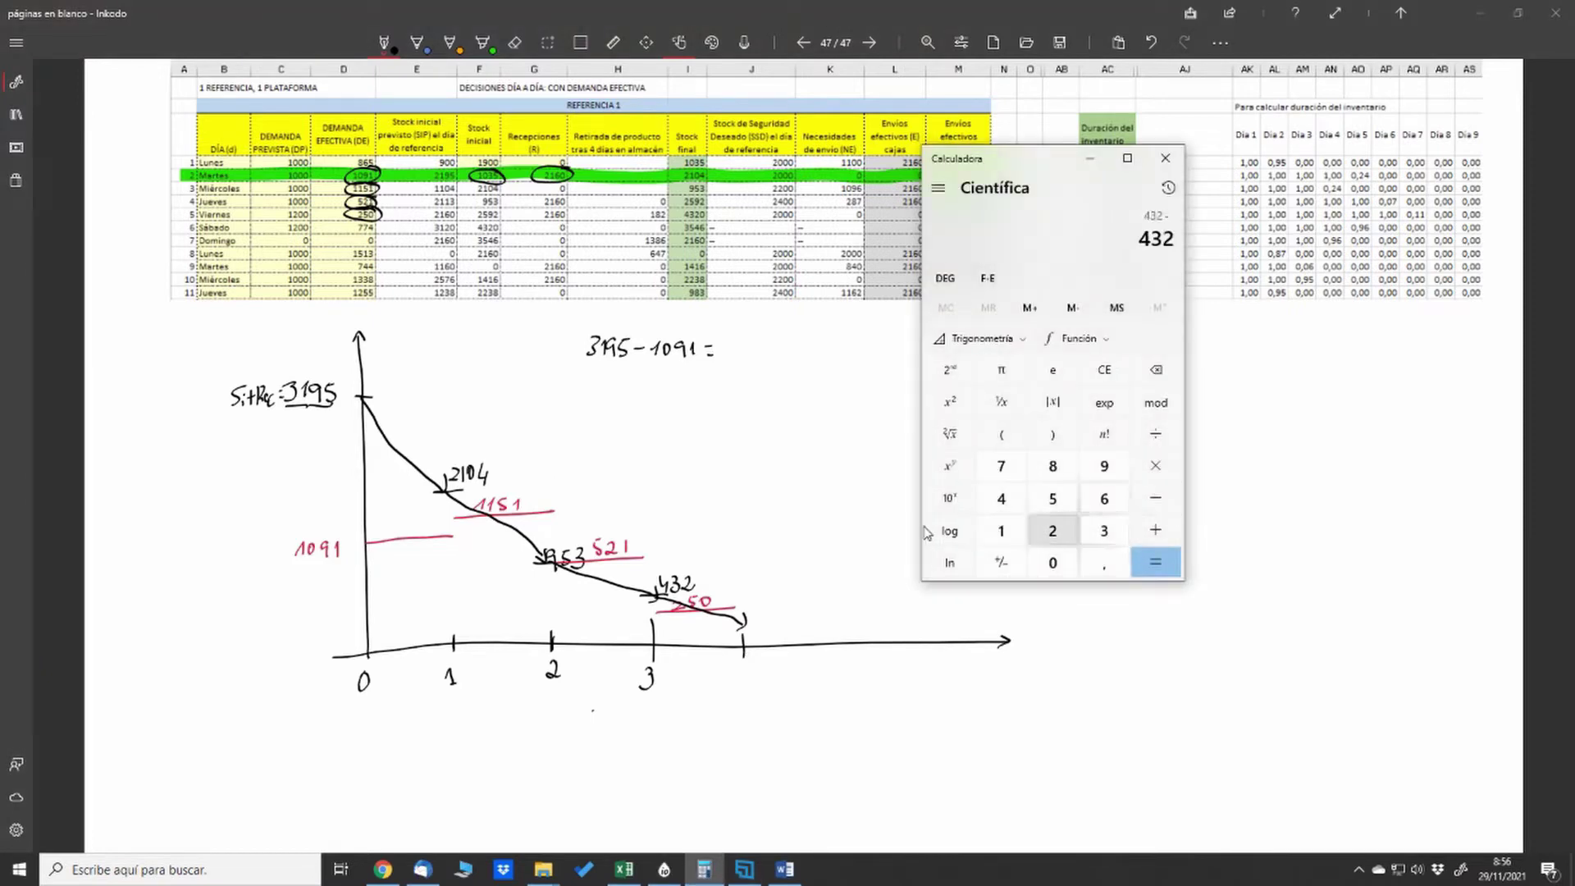
text( 250)
key(Return)
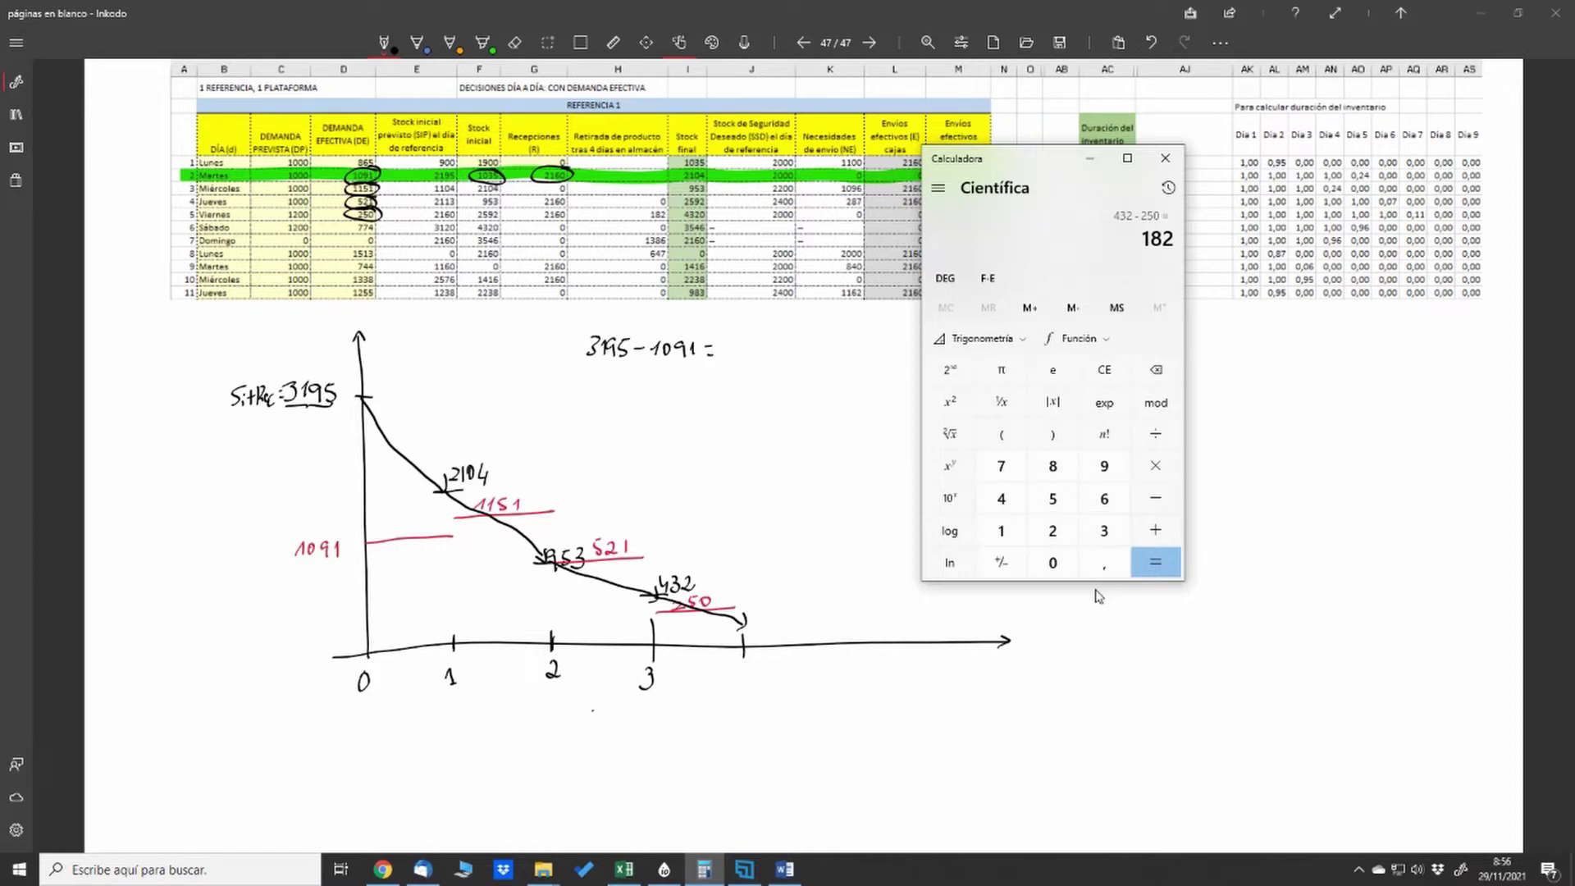
click(1098, 596)
drag(751, 604, 749, 622)
drag(759, 606, 758, 606)
drag(762, 607, 771, 618)
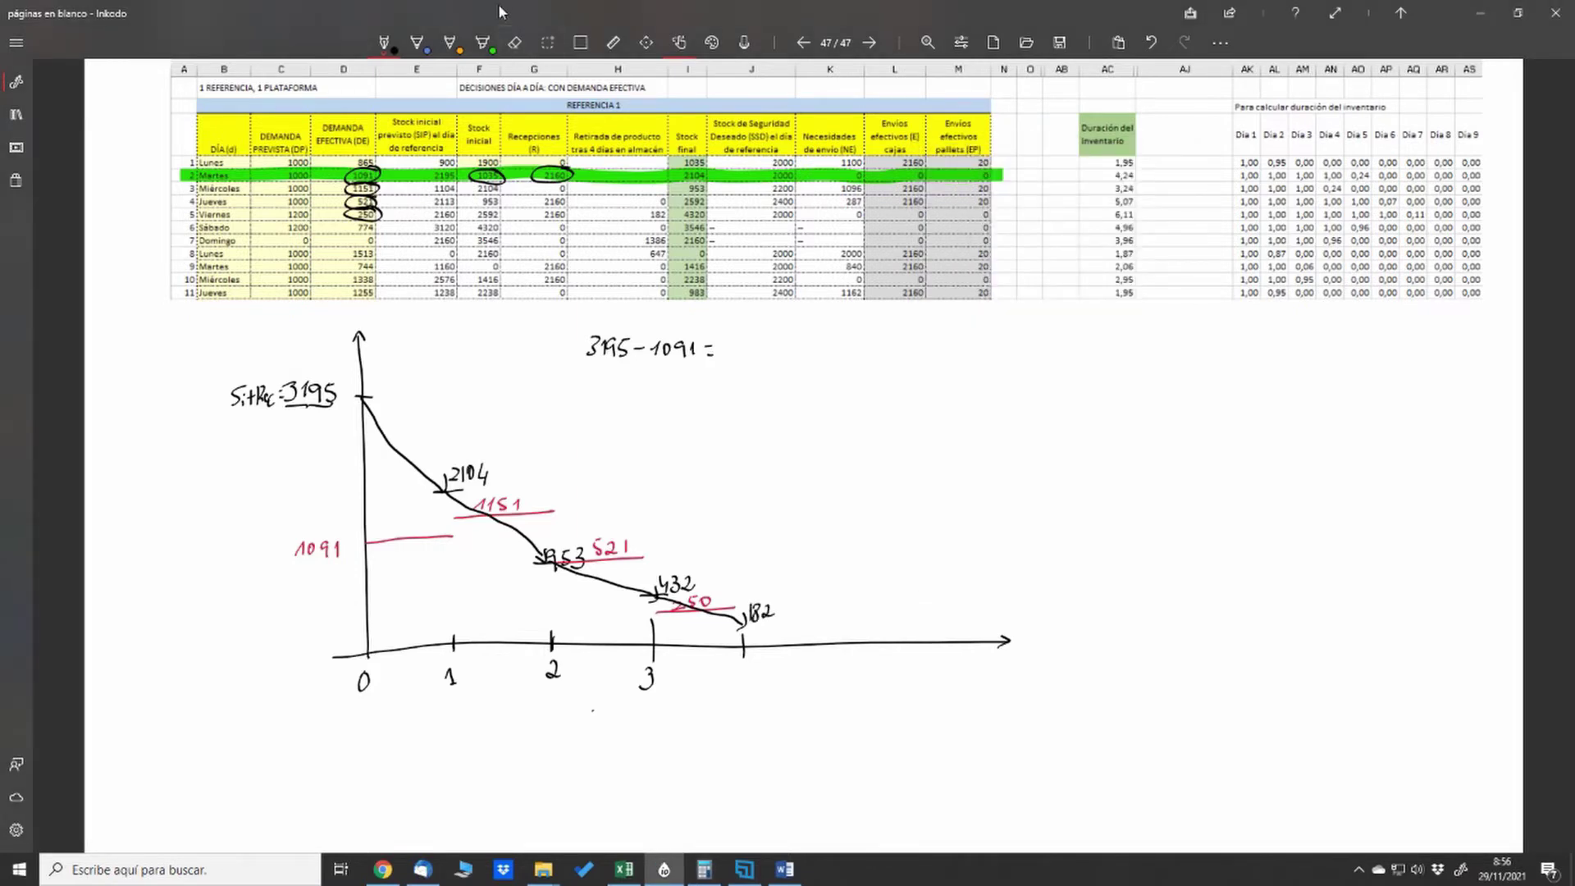
Circle day 6's effective demand in the table and draw a red line above the axis from the fourth period onwards labelled 774.
mouse_move(377, 219)
mouse_down()
mouse_move(348, 234)
mouse_move(381, 217)
mouse_up()
click(385, 44)
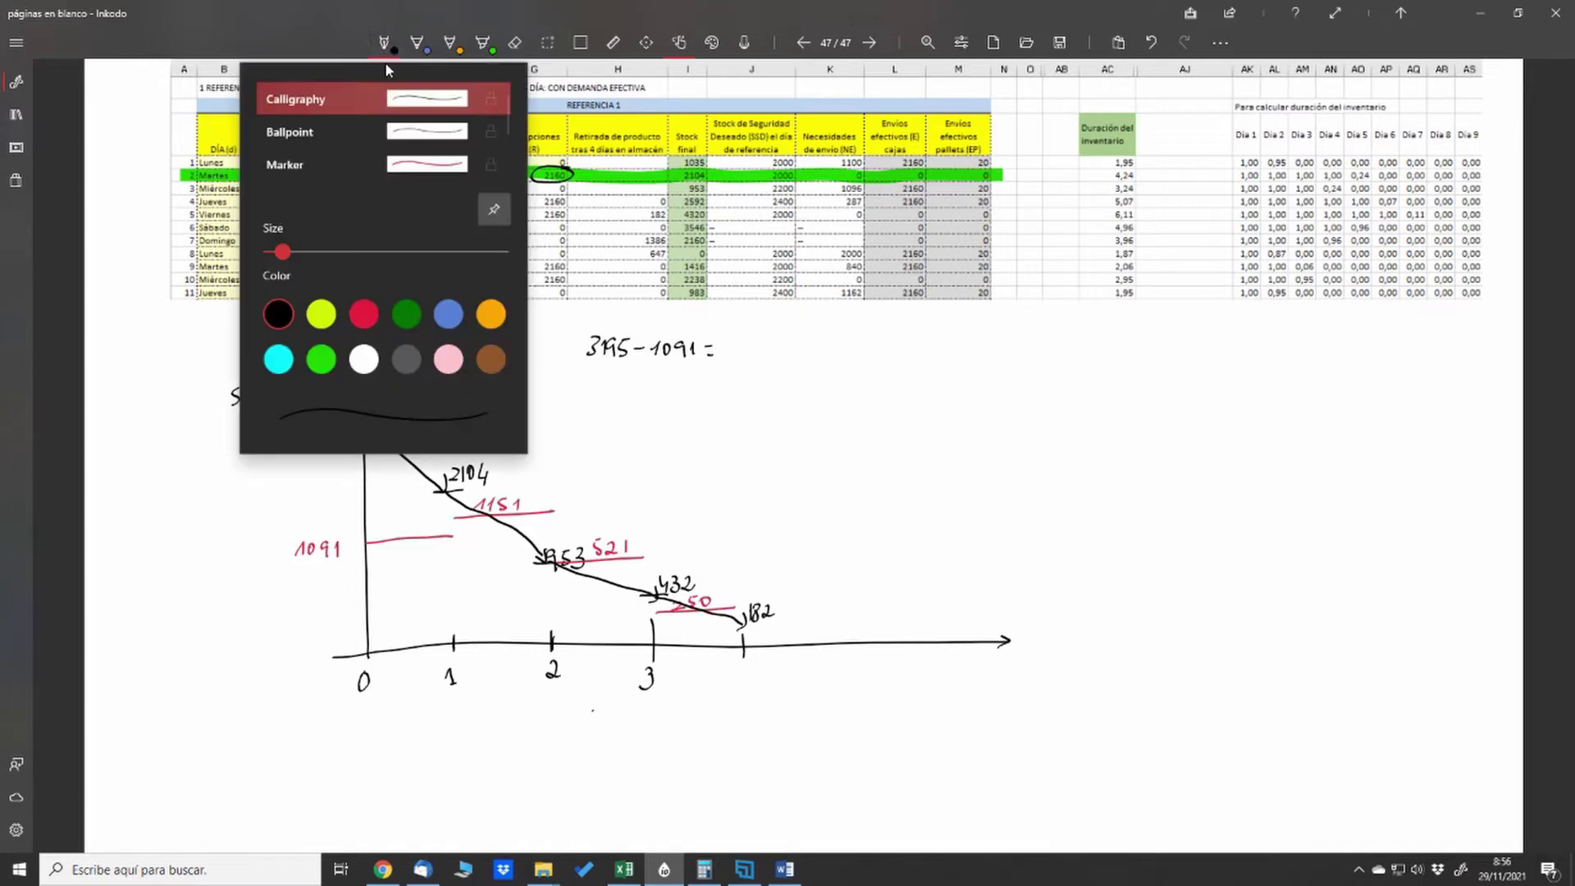
click(362, 315)
click(237, 448)
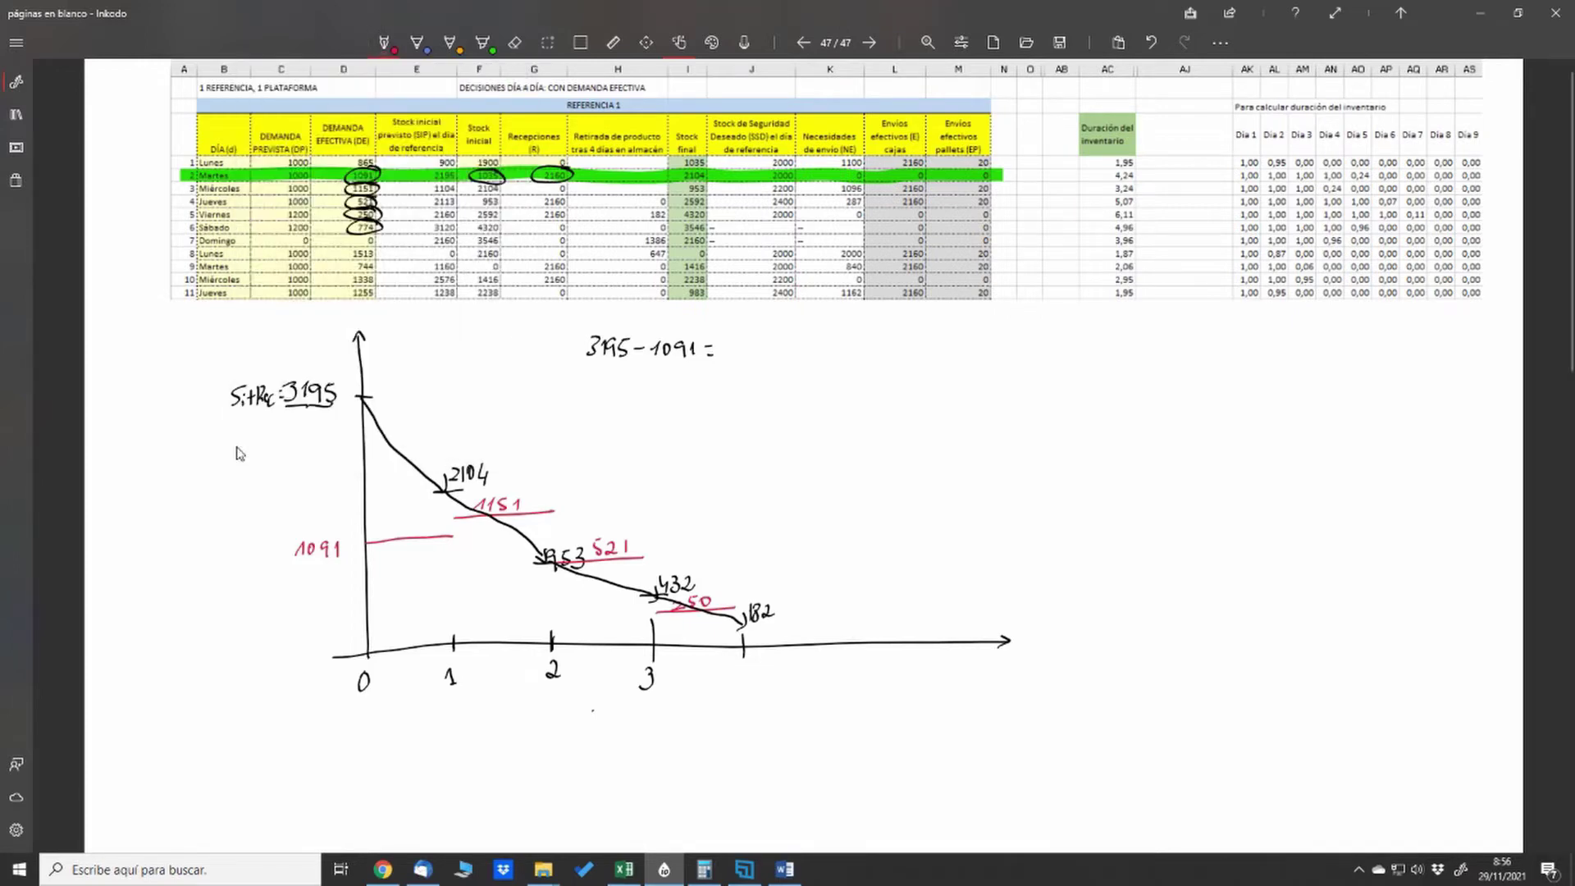
mouse_move(737, 520)
mouse_down()
mouse_move(838, 517)
mouse_move(759, 515)
mouse_move(804, 508)
mouse_up()
drag(798, 495, 799, 516)
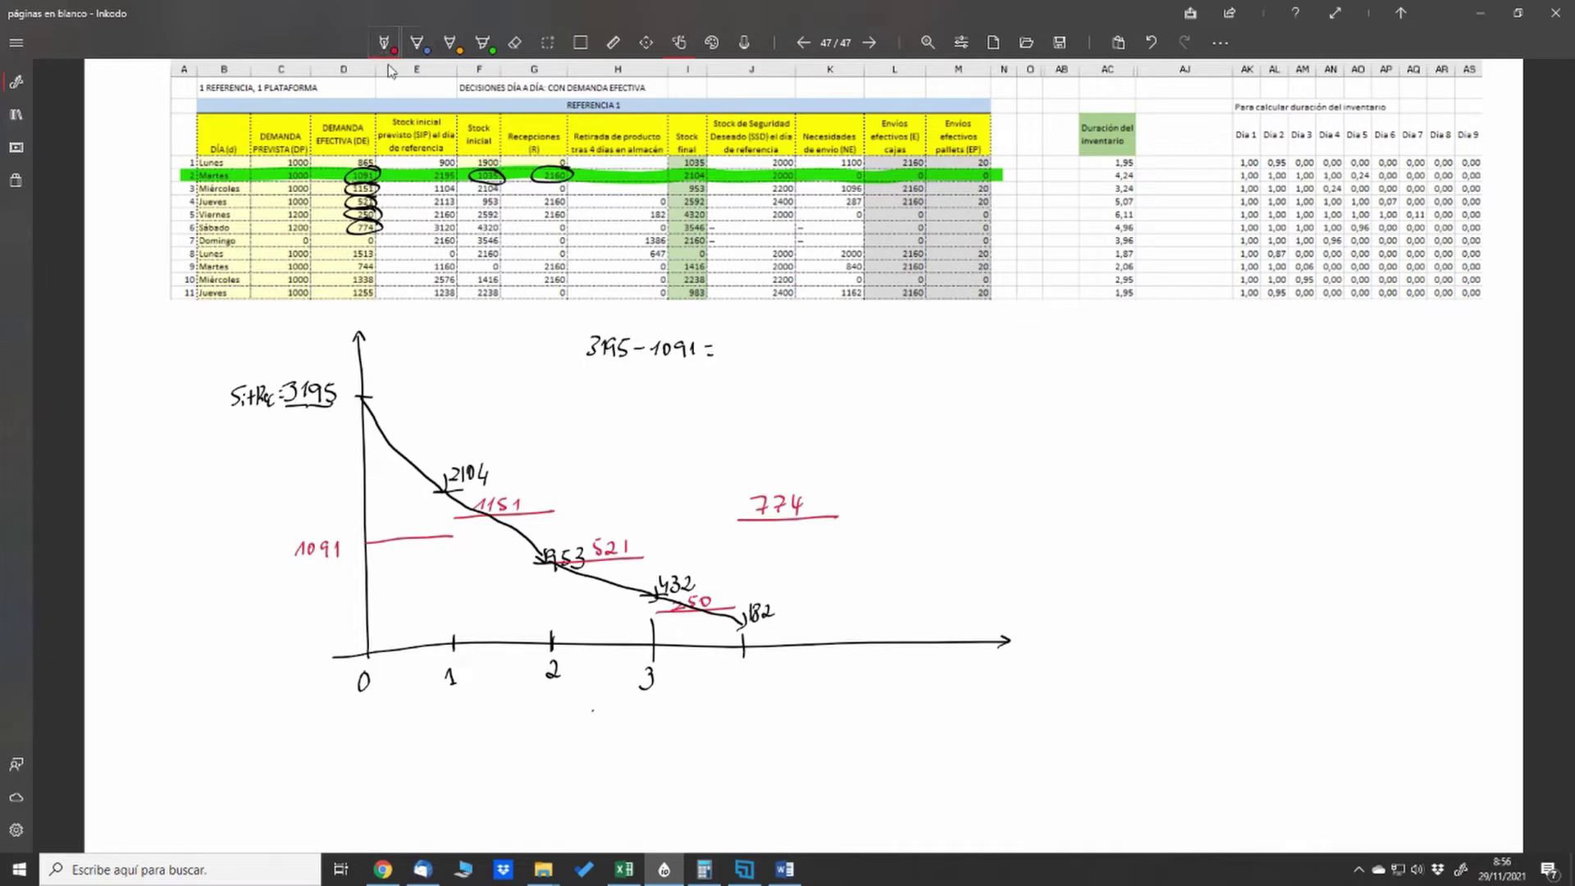
Circle the remaining stock of 182 at the end of the descending curve in black.
click(385, 43)
click(259, 475)
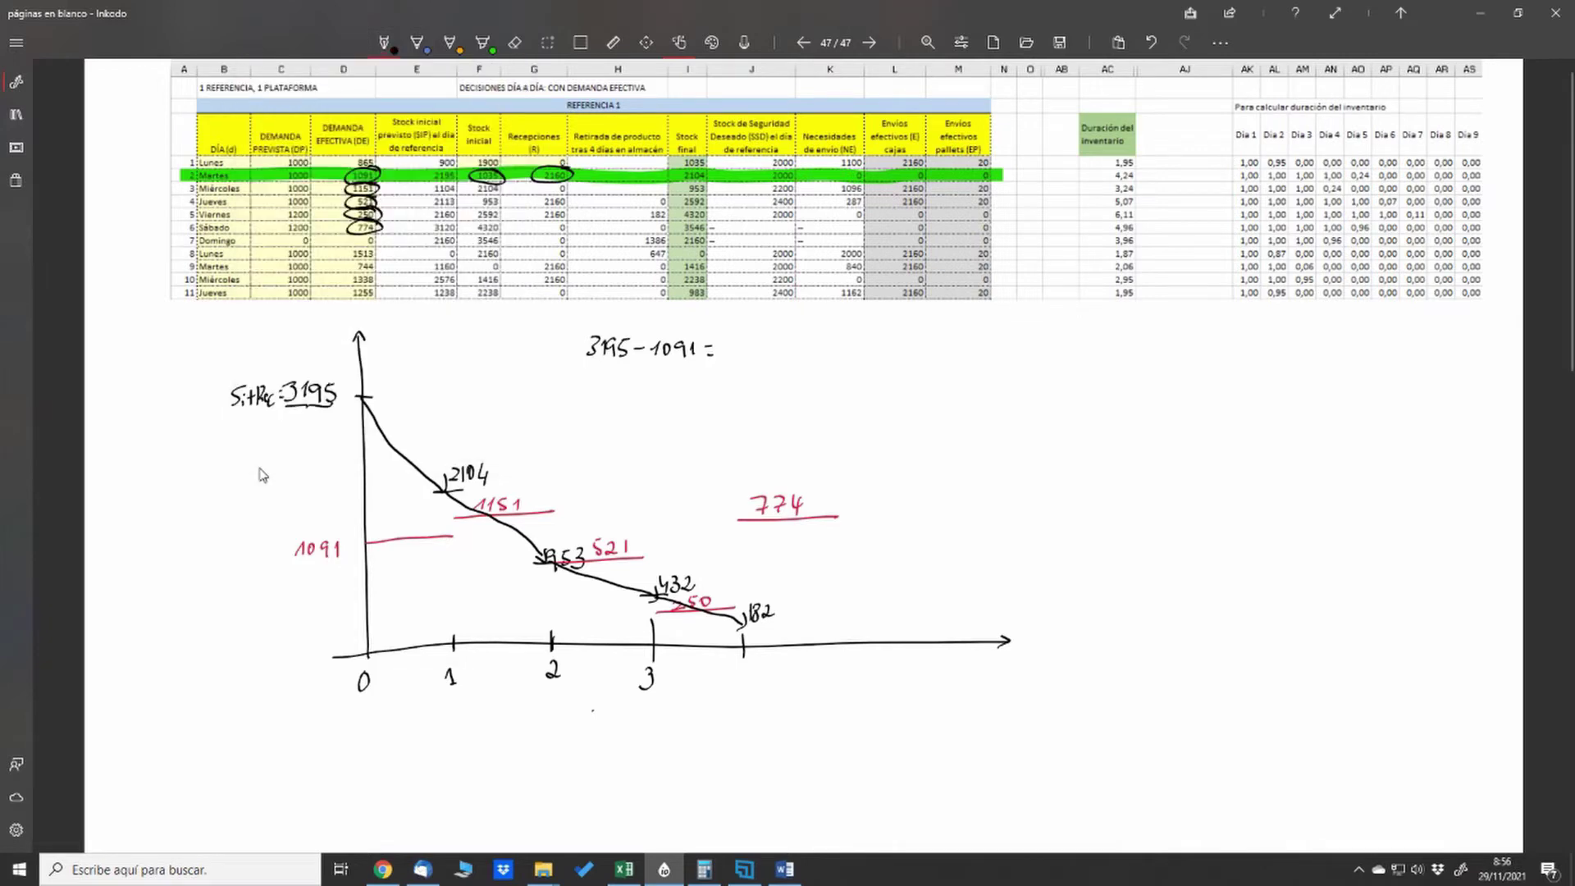
mouse_move(753, 593)
mouse_down()
mouse_move(756, 631)
mouse_move(766, 594)
mouse_up()
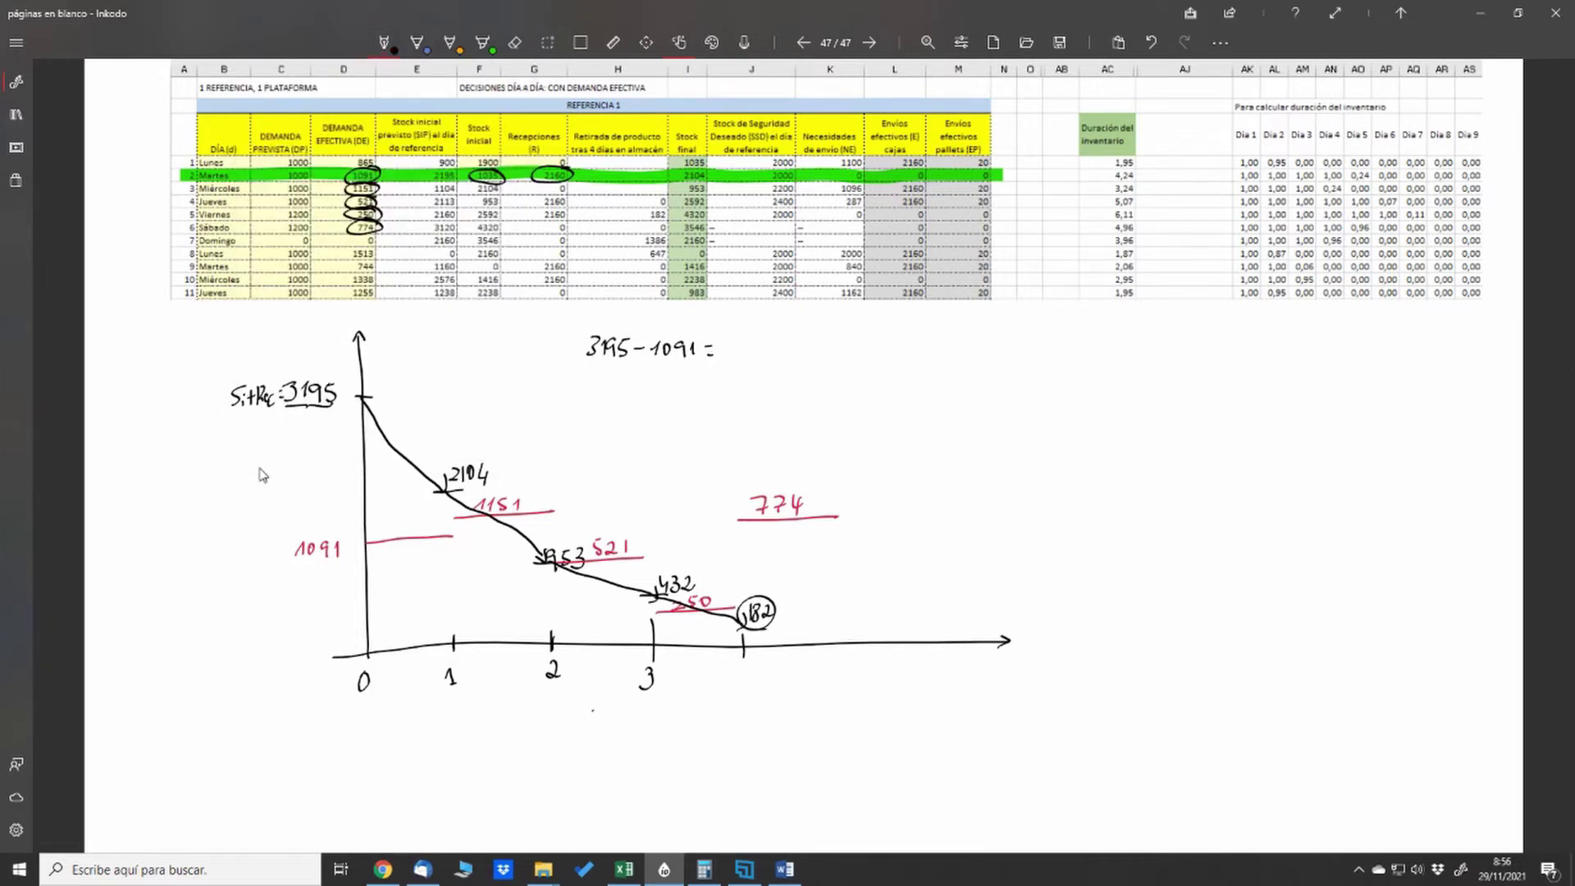
Clear the Windows Calculator and divide the remaining stock of 182 by day 6's demand of 774.
click(703, 869)
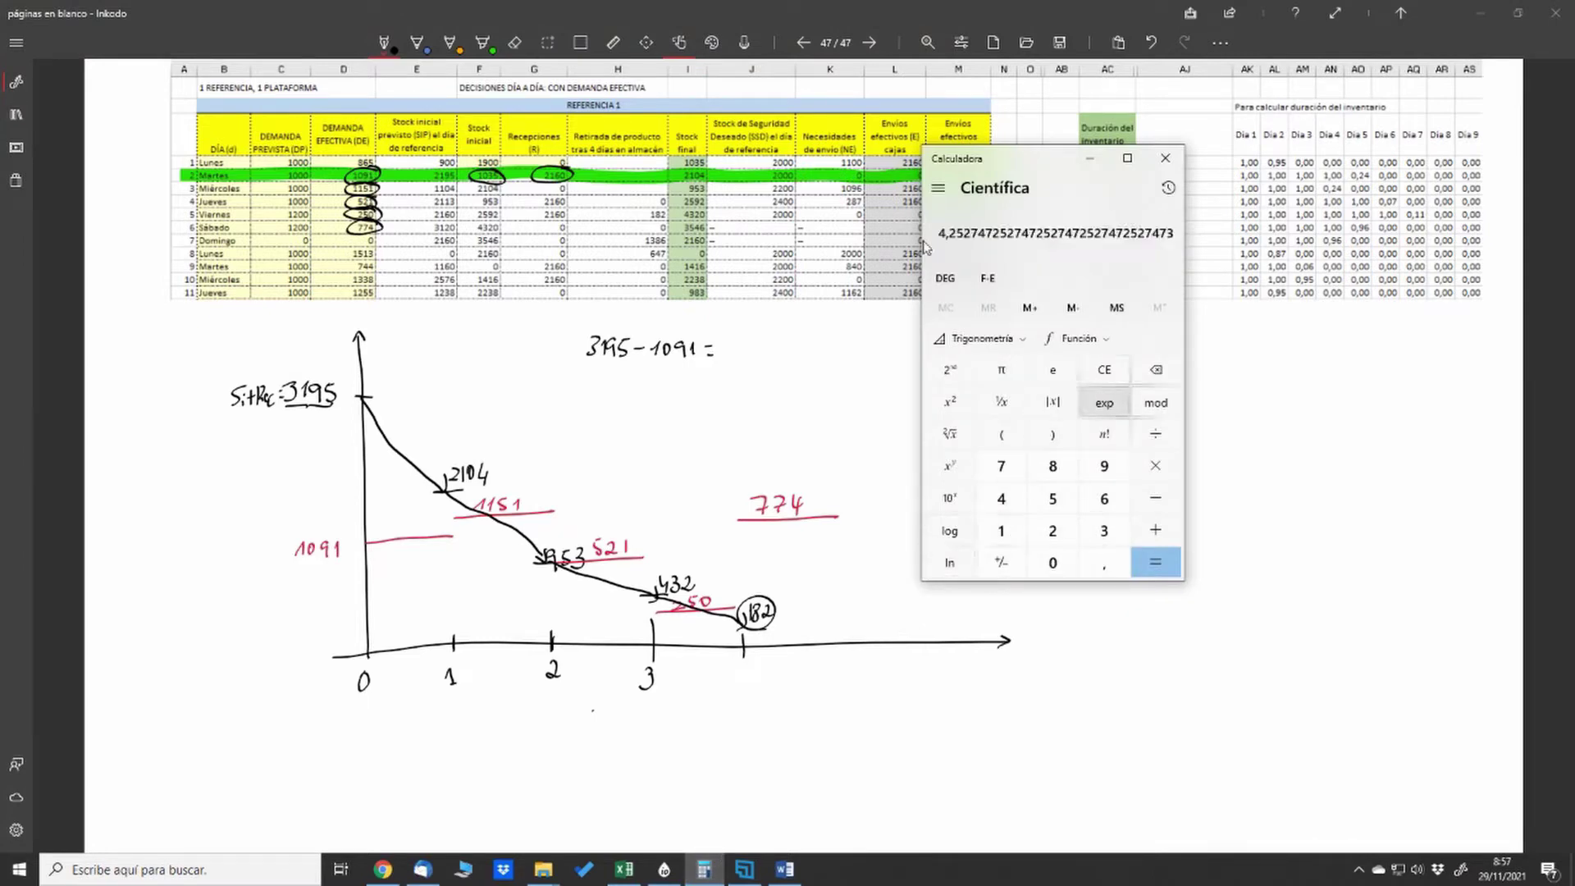
key(Escape)
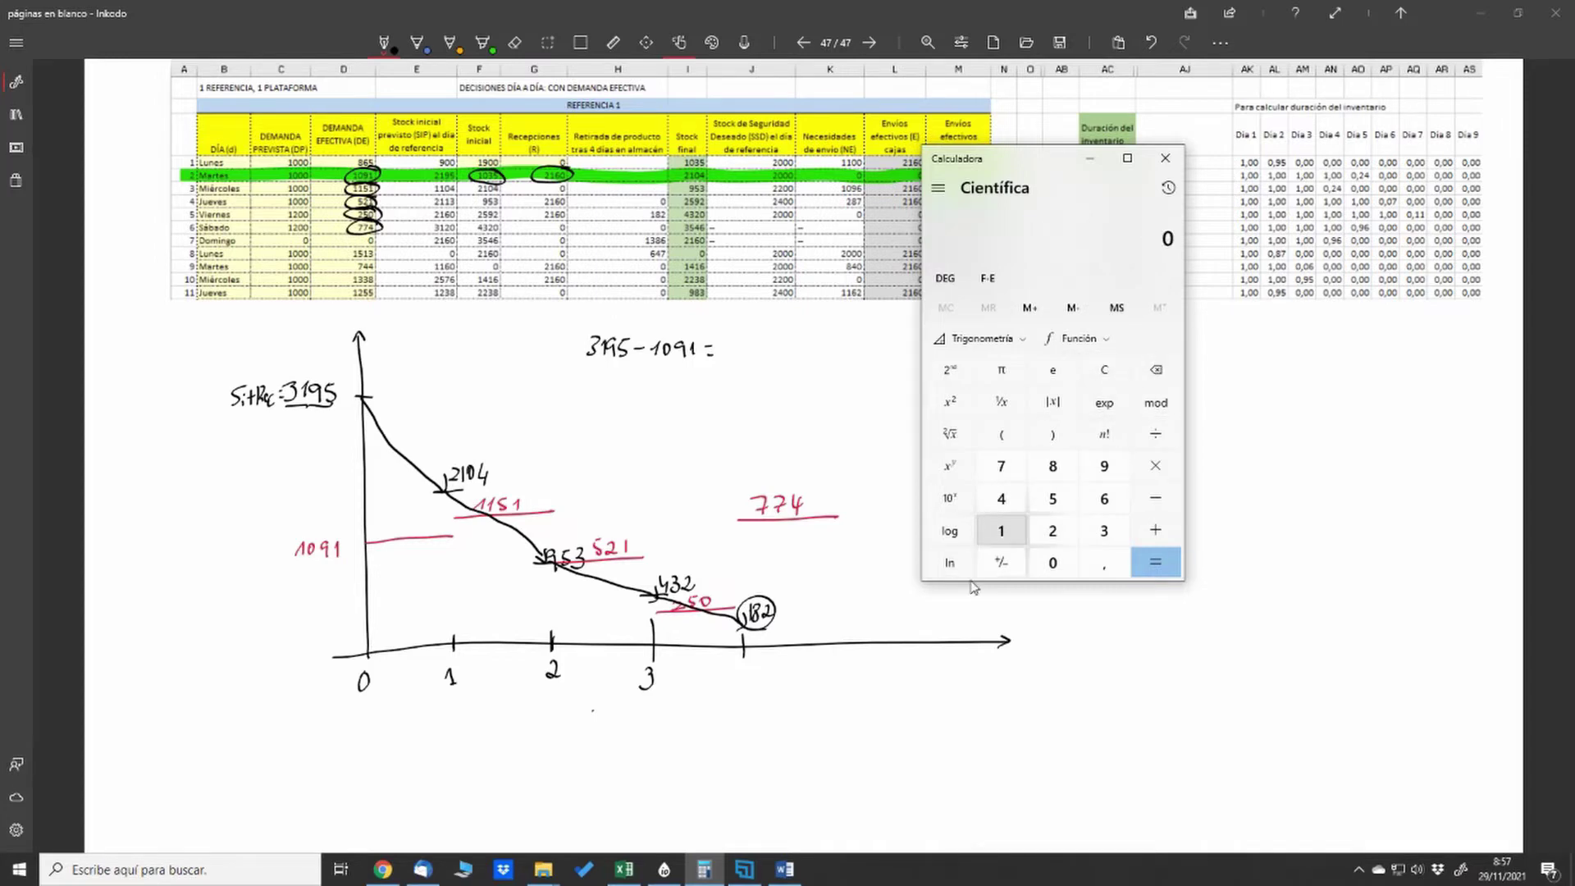
text(182-)
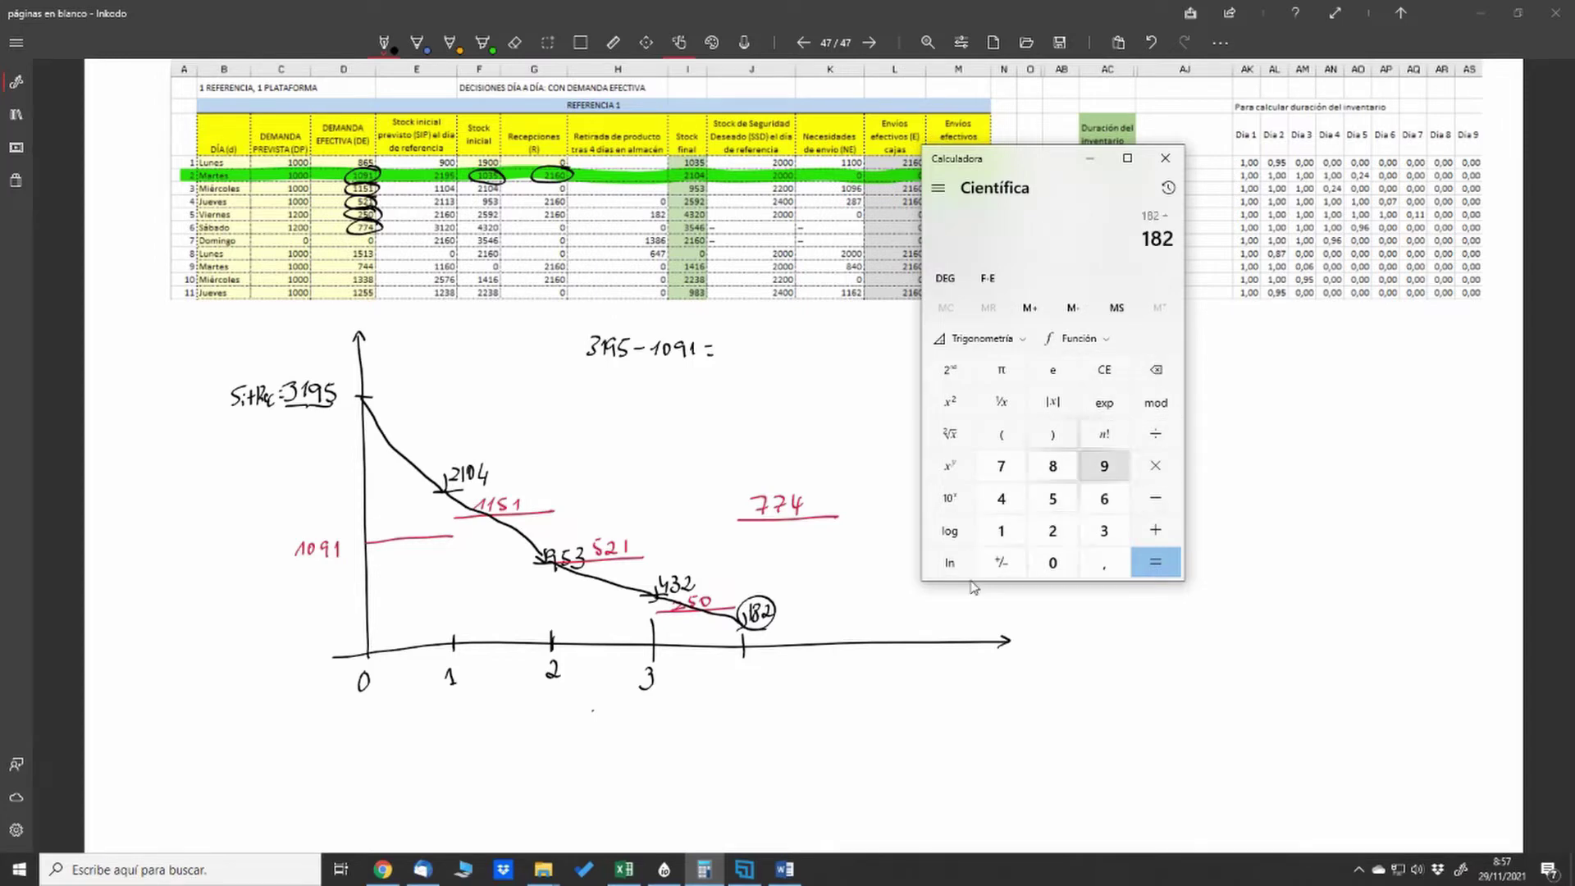
text(4)
key(BackSpace)
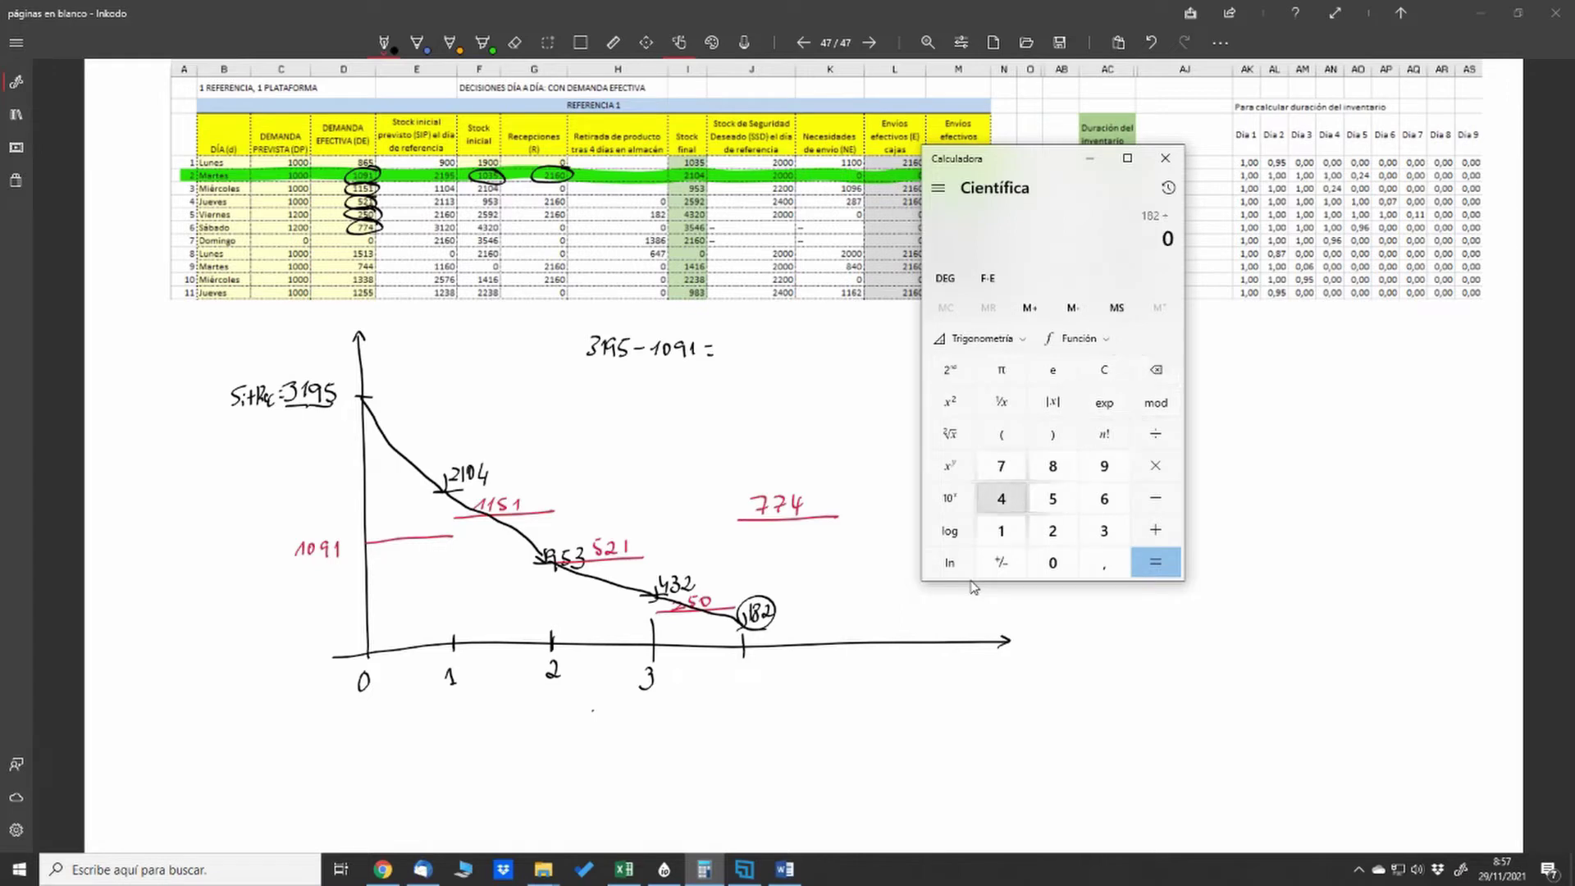
text(774)
key(Return)
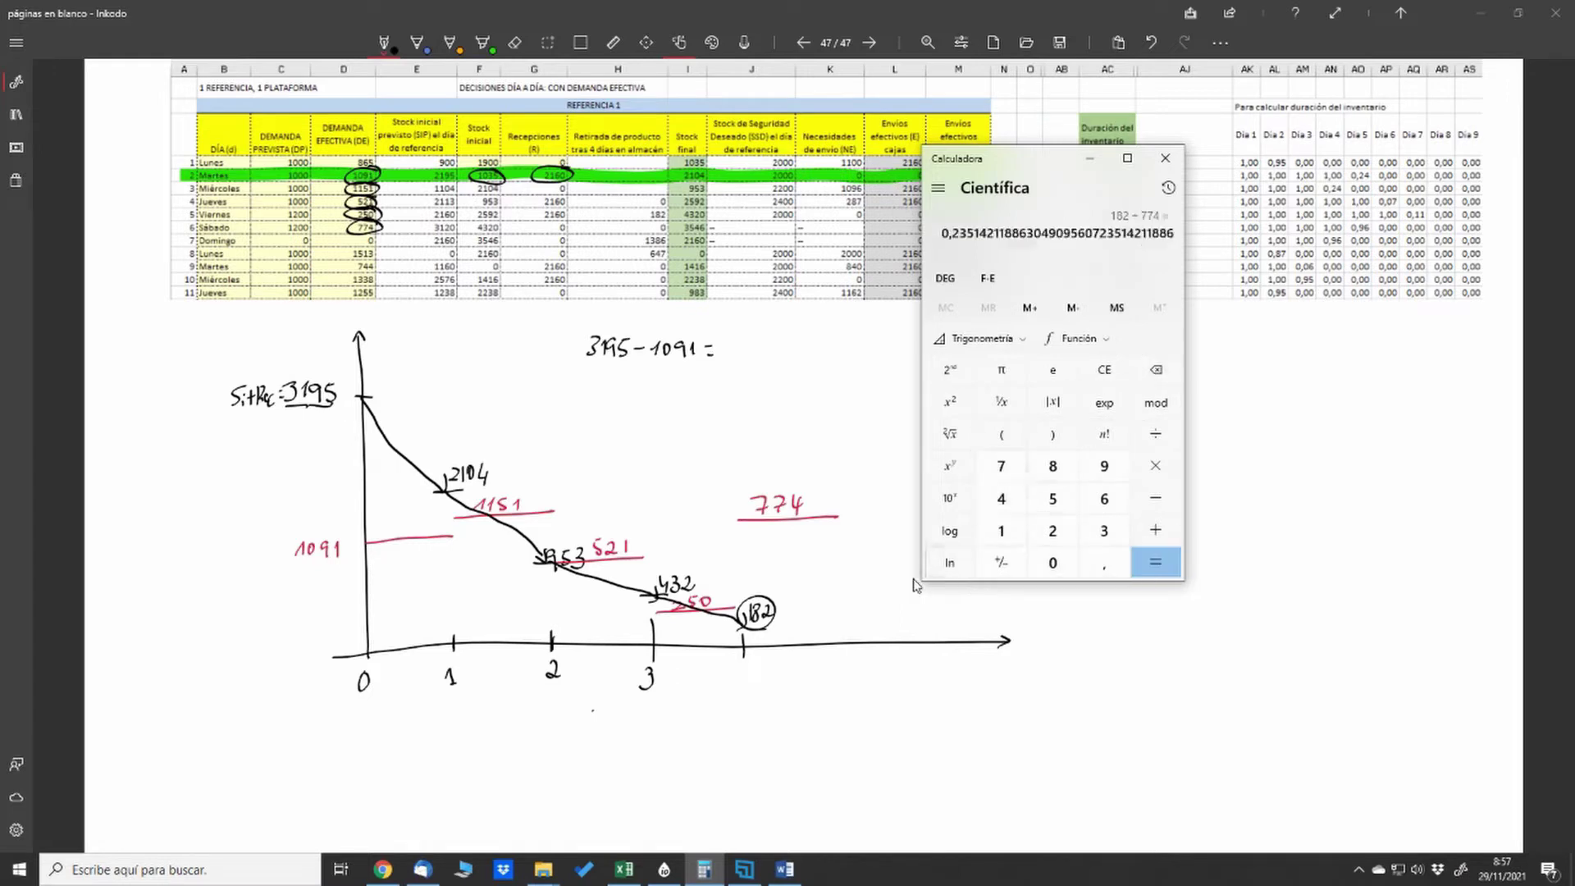
Back on the Inkodo page, write 0,24 beside the circled 182, correcting the strokes with the eraser, and underline it.
click(914, 334)
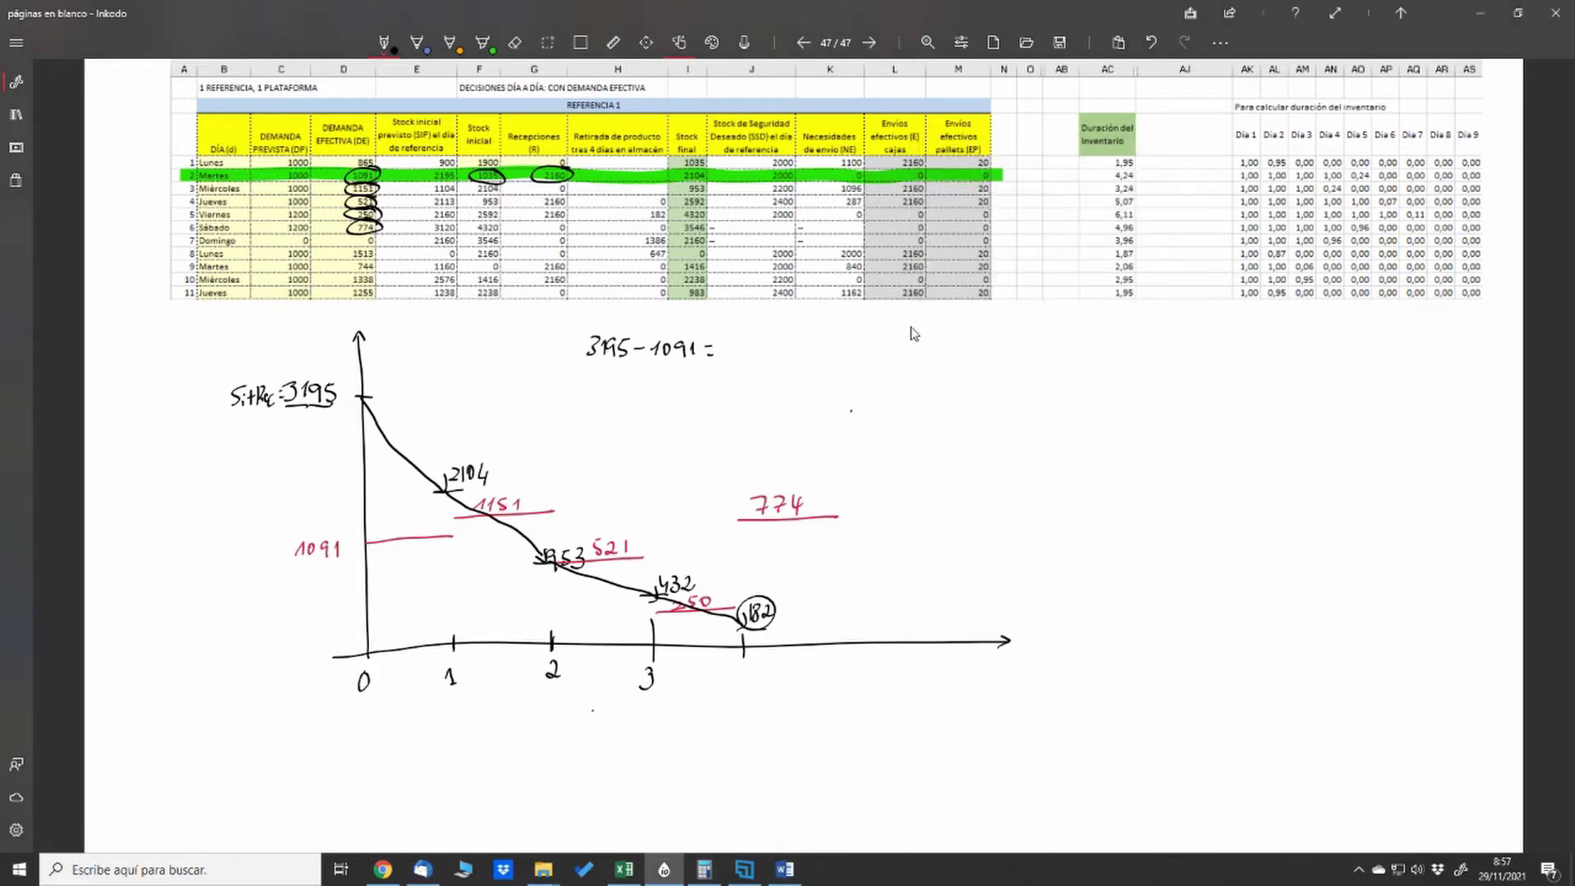
drag(830, 593, 852, 613)
drag(855, 591, 856, 612)
click(519, 39)
mouse_move(862, 594)
mouse_down()
mouse_move(861, 615)
mouse_move(818, 627)
mouse_up()
click(383, 42)
drag(833, 630, 858, 629)
Circle the curve's starting point at 3195 and draw braces beneath the axis for the four full periods and the partial fifth one.
mouse_move(359, 378)
mouse_down()
mouse_move(378, 386)
mouse_move(354, 376)
mouse_up()
mouse_move(371, 697)
mouse_down()
mouse_move(548, 699)
mouse_move(555, 686)
mouse_move(609, 702)
mouse_move(740, 687)
mouse_move(737, 671)
mouse_move(783, 686)
mouse_up()
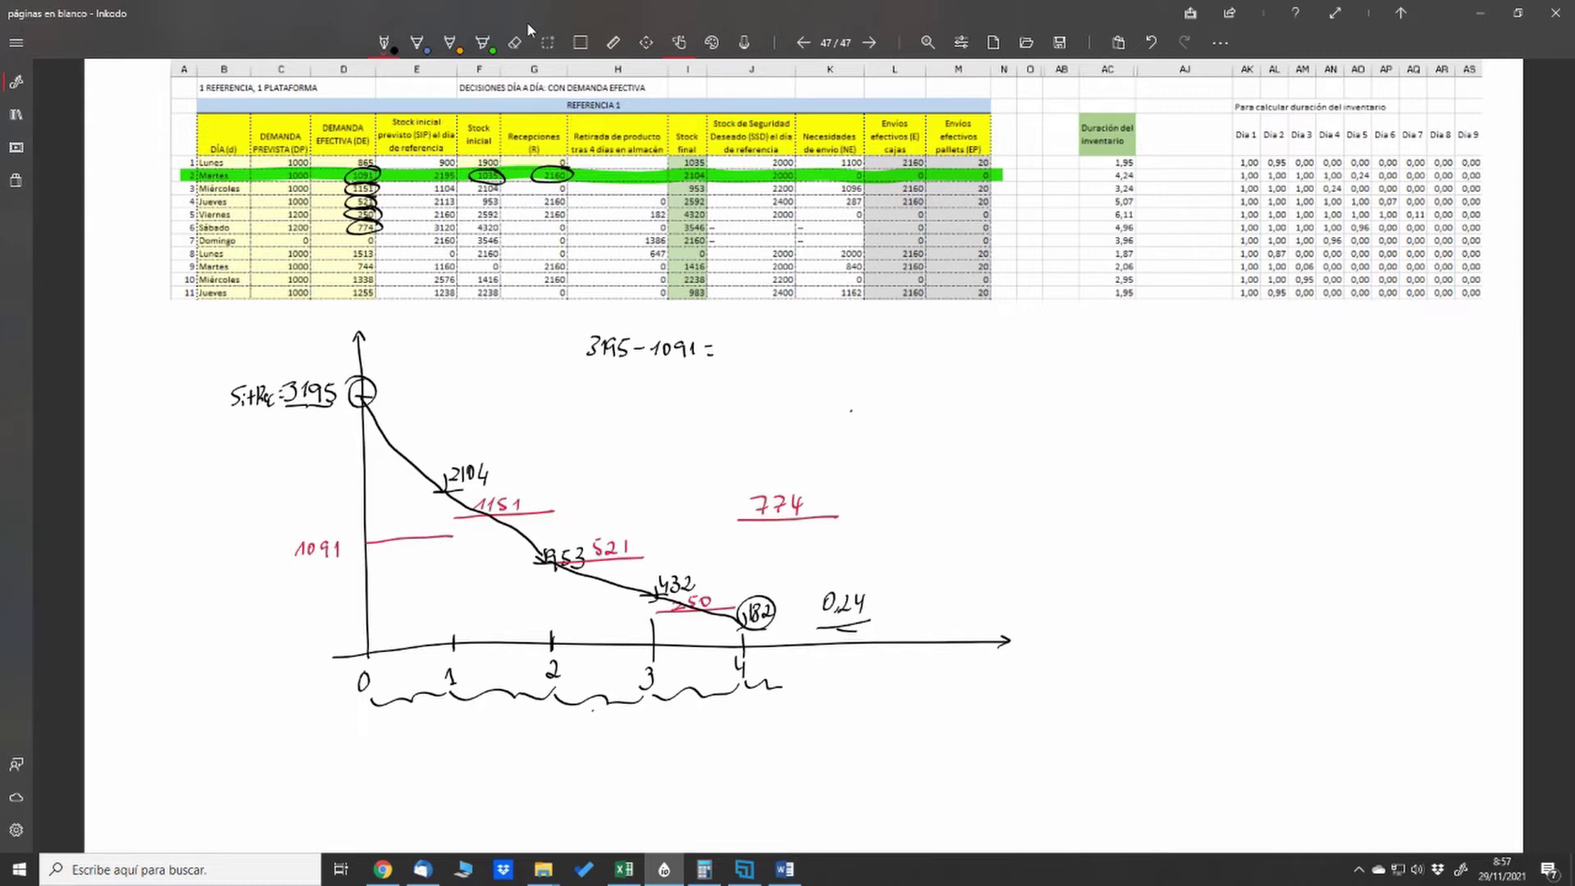
Circle the Duración del inventario header in black and write 4,24 below the time axis, double-underlined.
mouse_move(1147, 129)
mouse_down()
mouse_move(1069, 136)
mouse_move(1142, 141)
mouse_move(1125, 112)
mouse_up()
drag(838, 671, 851, 698)
drag(858, 676, 888, 686)
drag(885, 672, 887, 713)
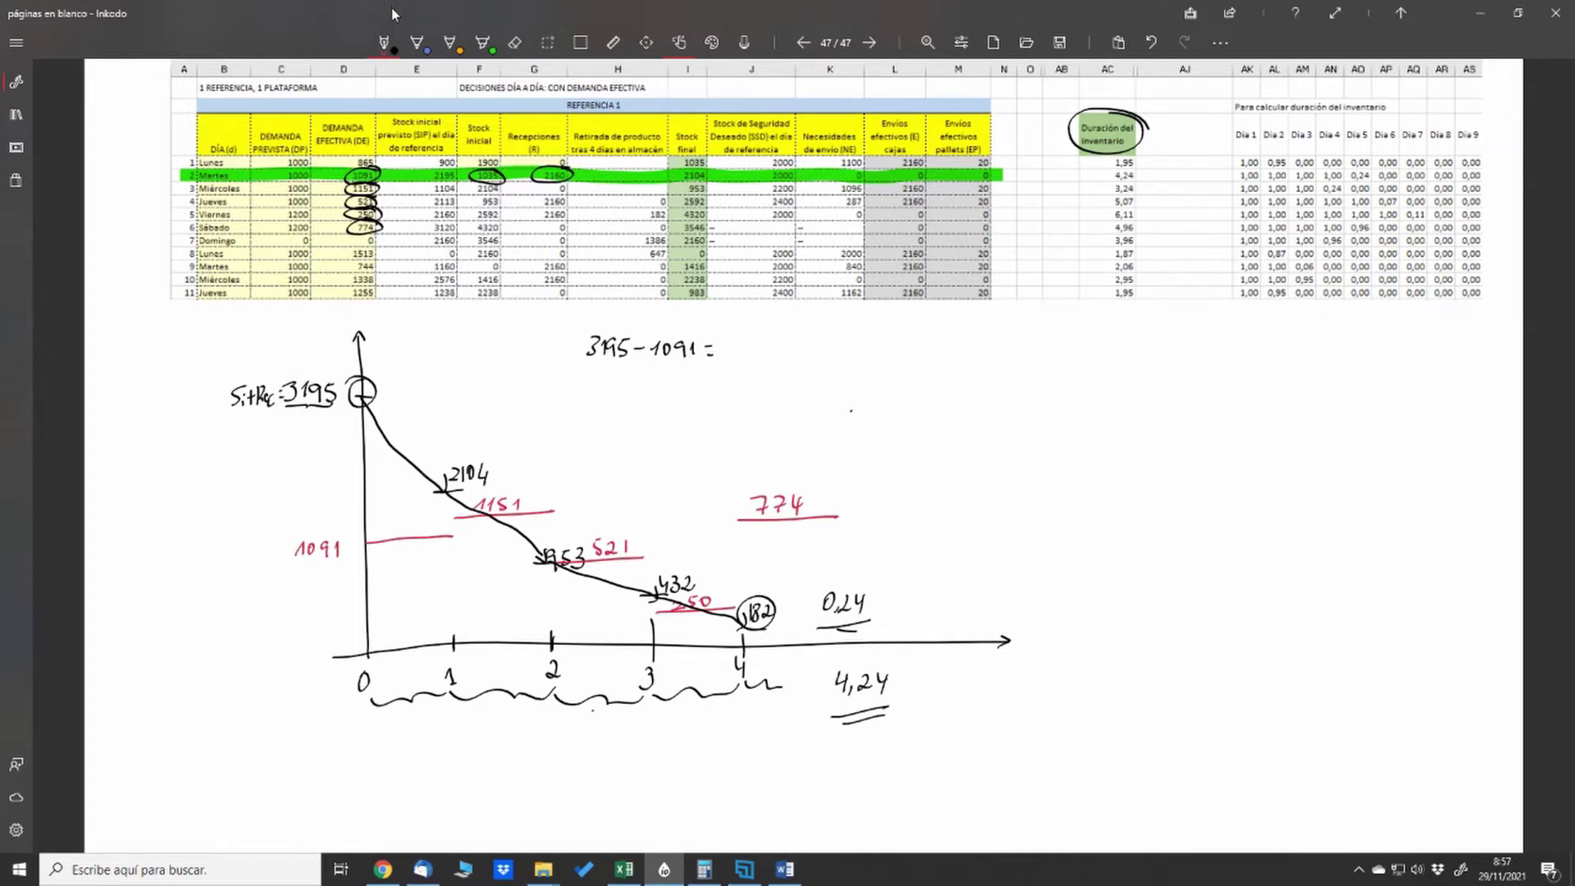
Highlight day 2's duration 4,24 and its Día 1 to Día 5 fractions in green, and frame the auxiliary calculation table in black.
click(482, 43)
drag(1101, 174, 1142, 174)
drag(1232, 174, 1348, 175)
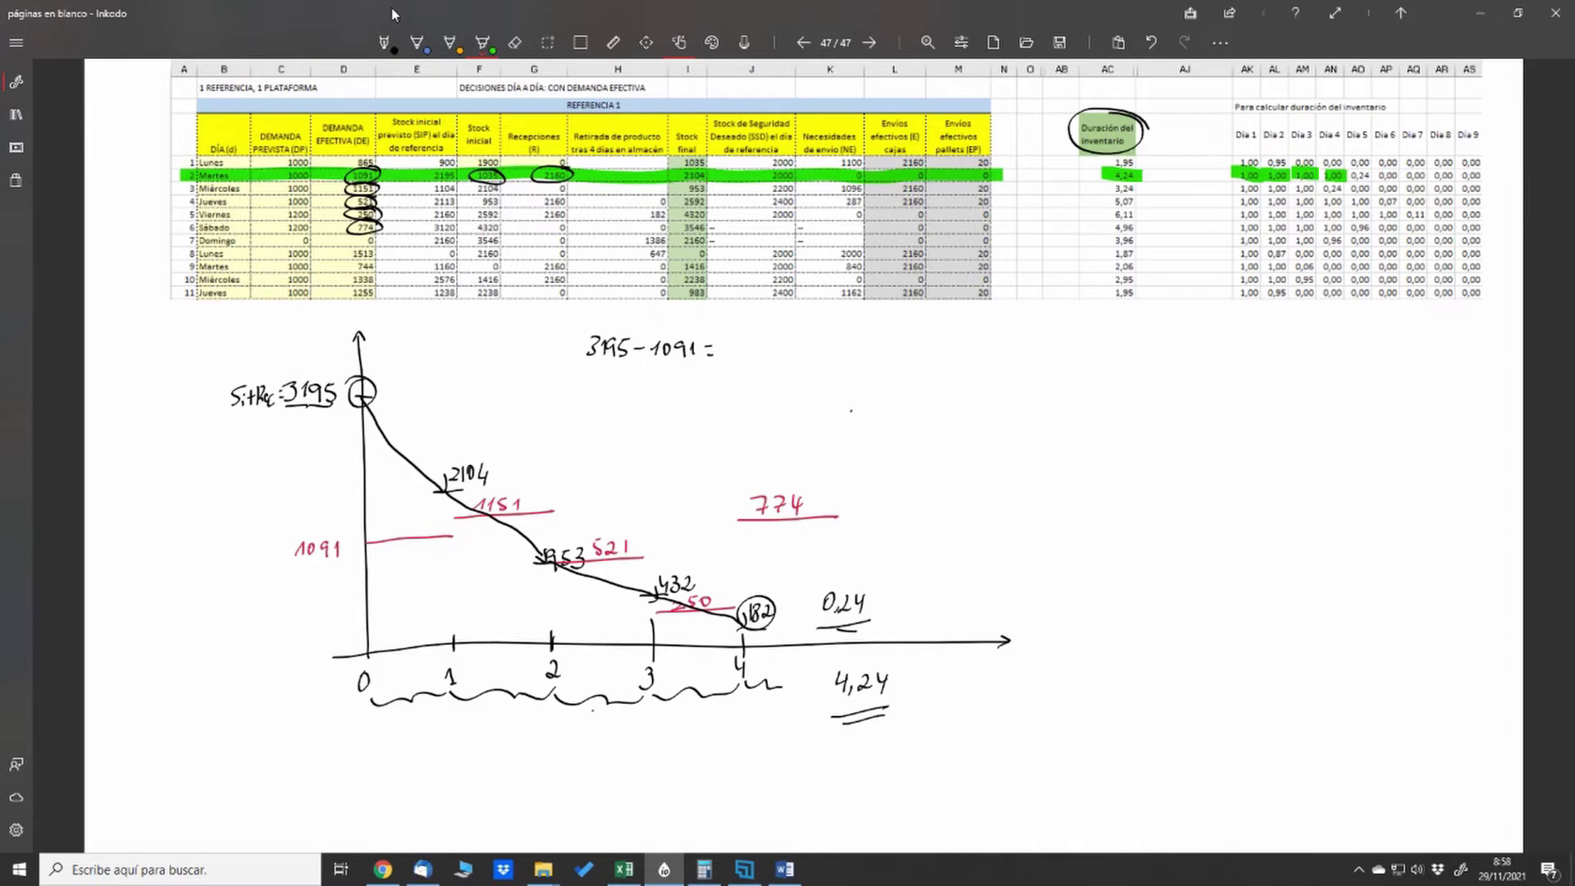
drag(1348, 174, 1372, 176)
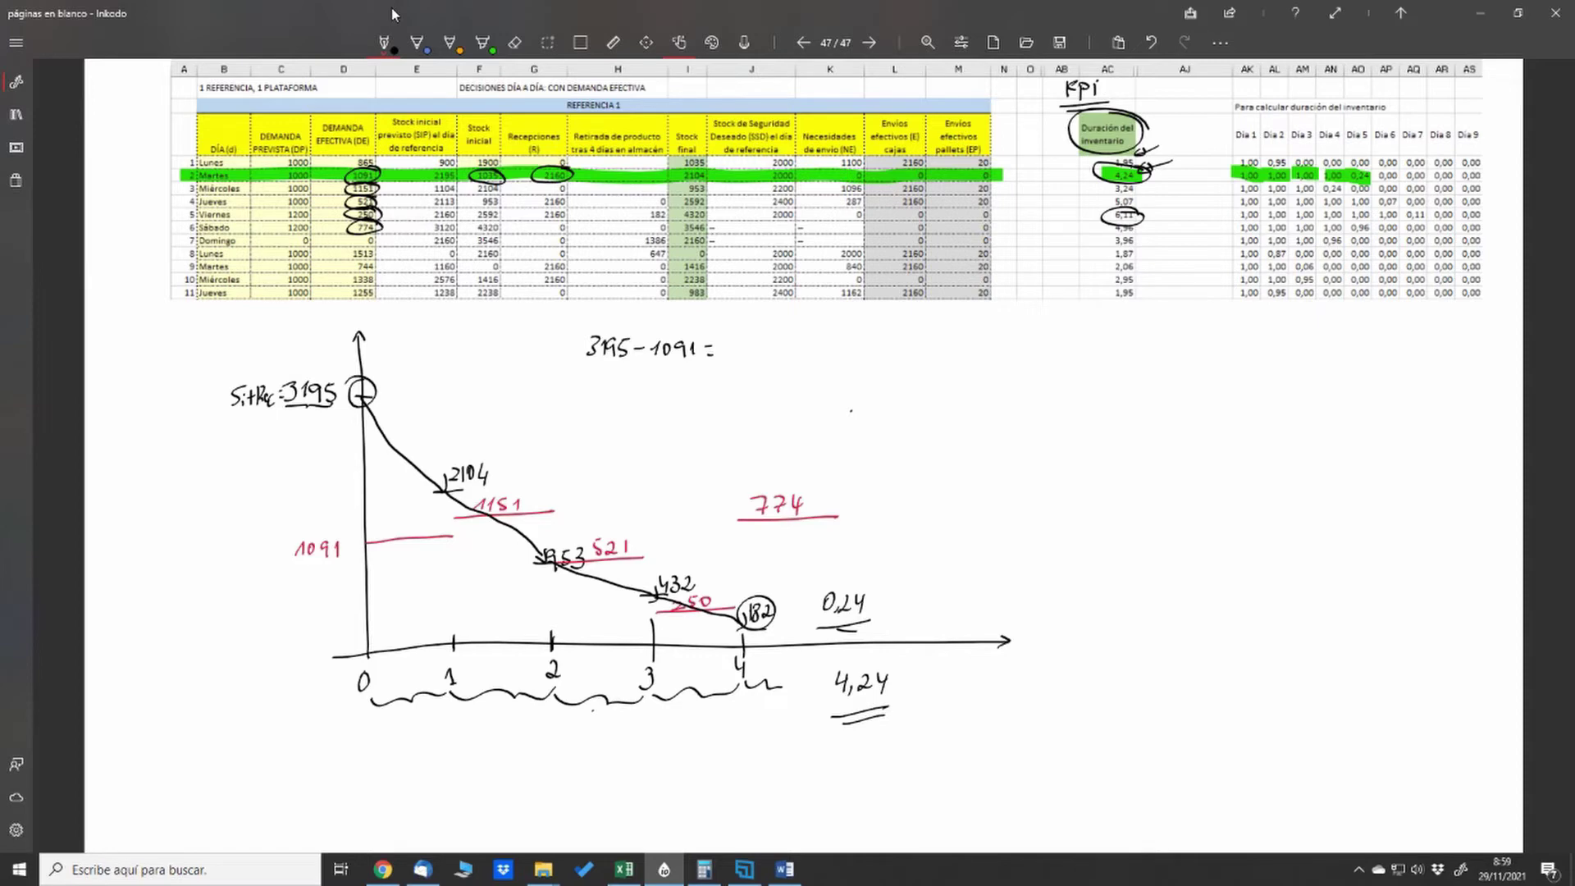
mouse_move(1232, 94)
mouse_down()
mouse_move(1243, 302)
mouse_move(1474, 301)
mouse_move(1496, 115)
mouse_move(1225, 91)
mouse_up()
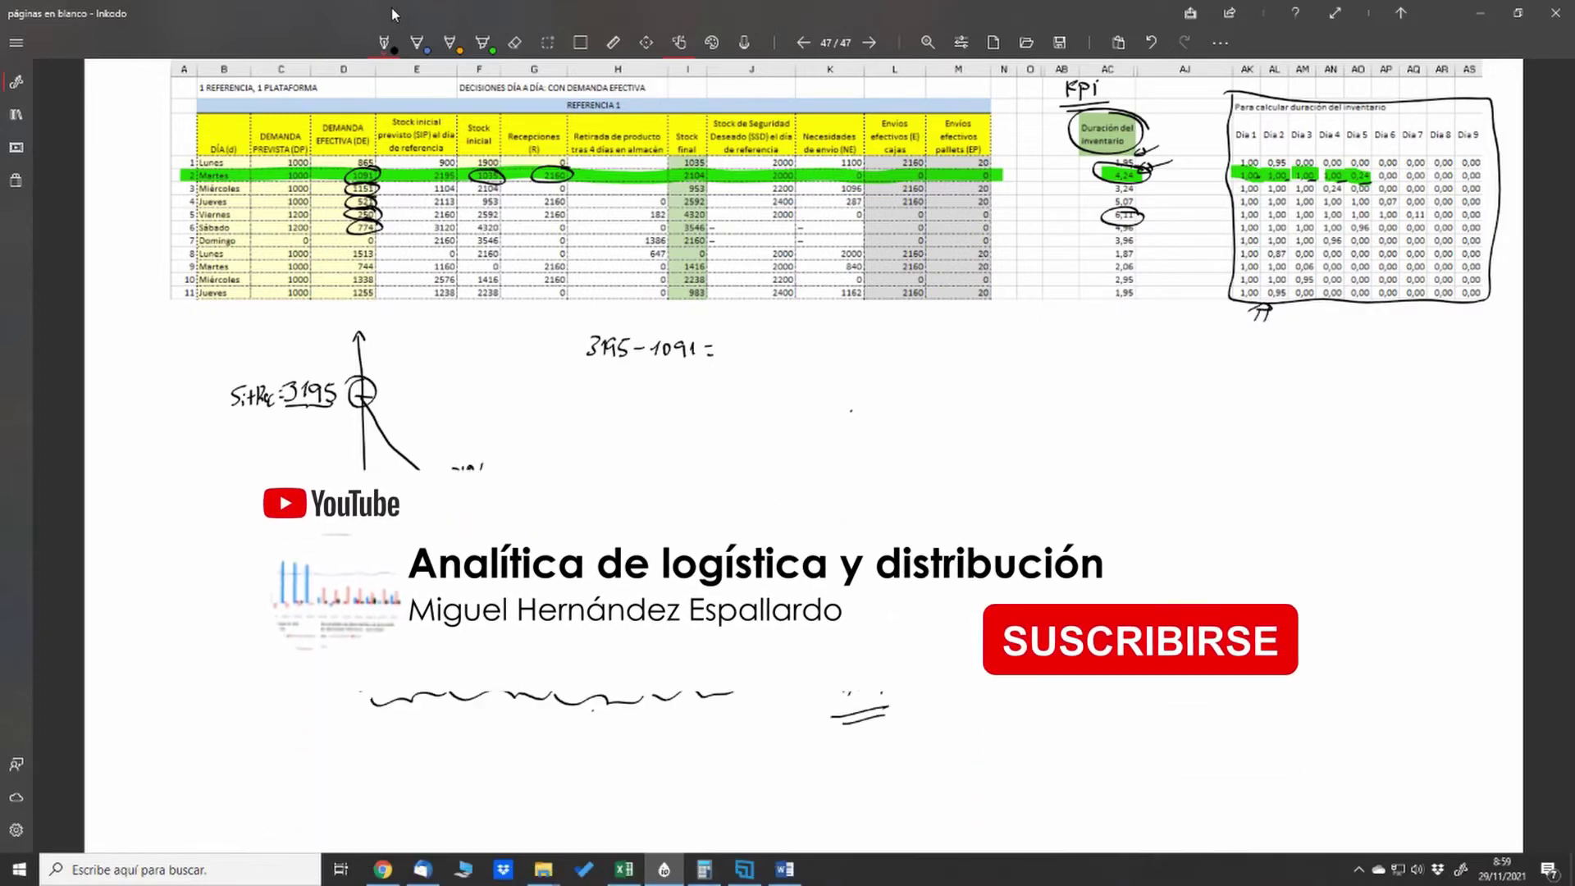
Switch to the Excel workbook and inspect the F14+G14 part of the Día 1 formula in cell AK14.
key(alt+Tab)
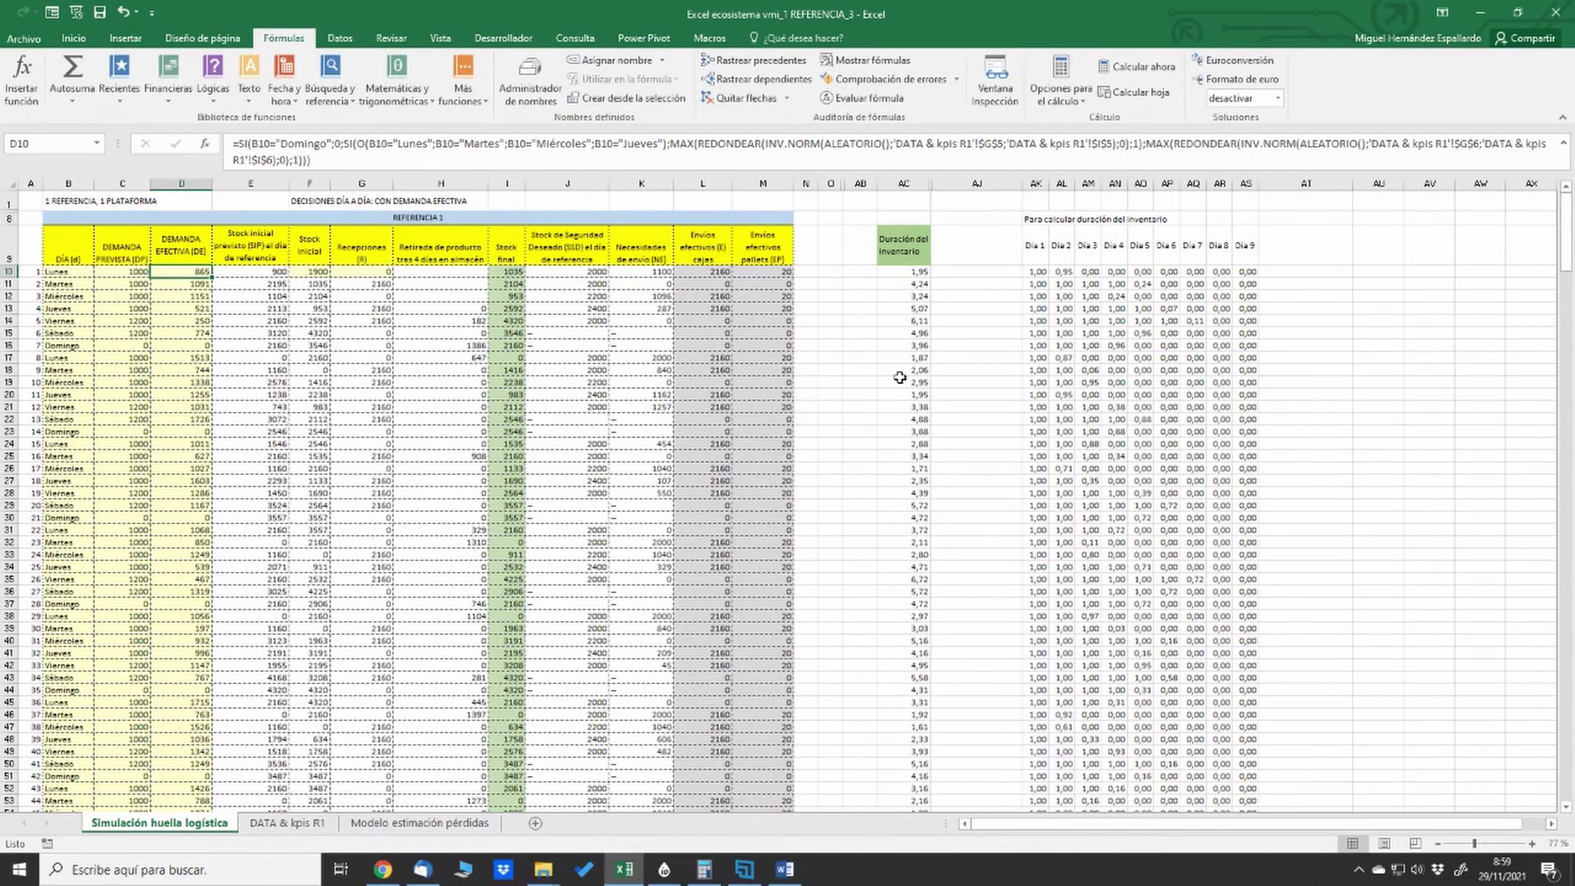
click(1034, 346)
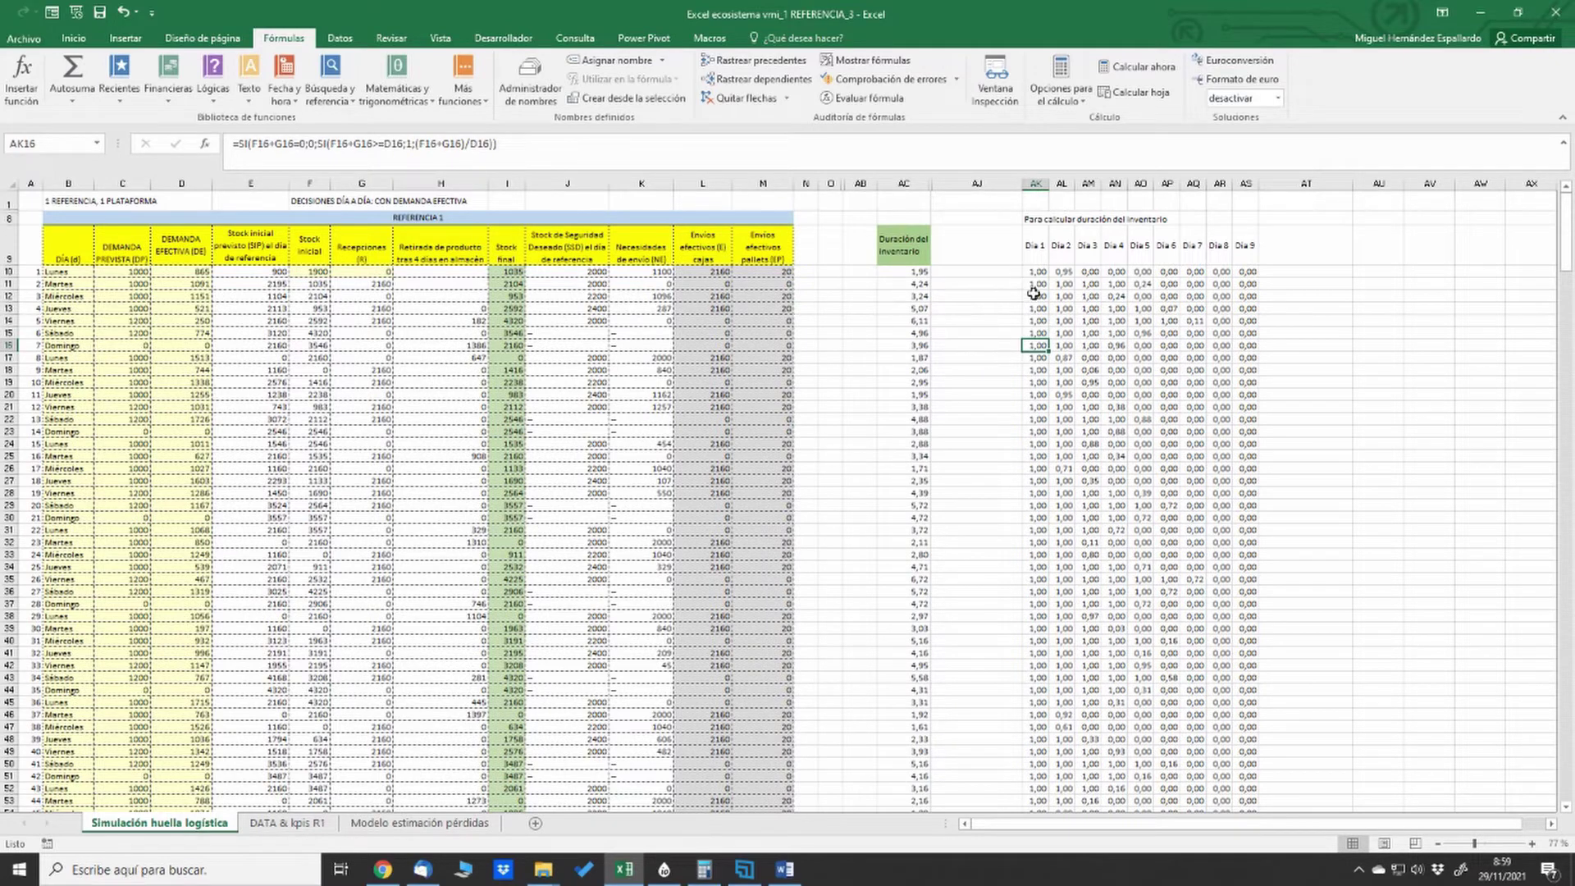
click(1040, 322)
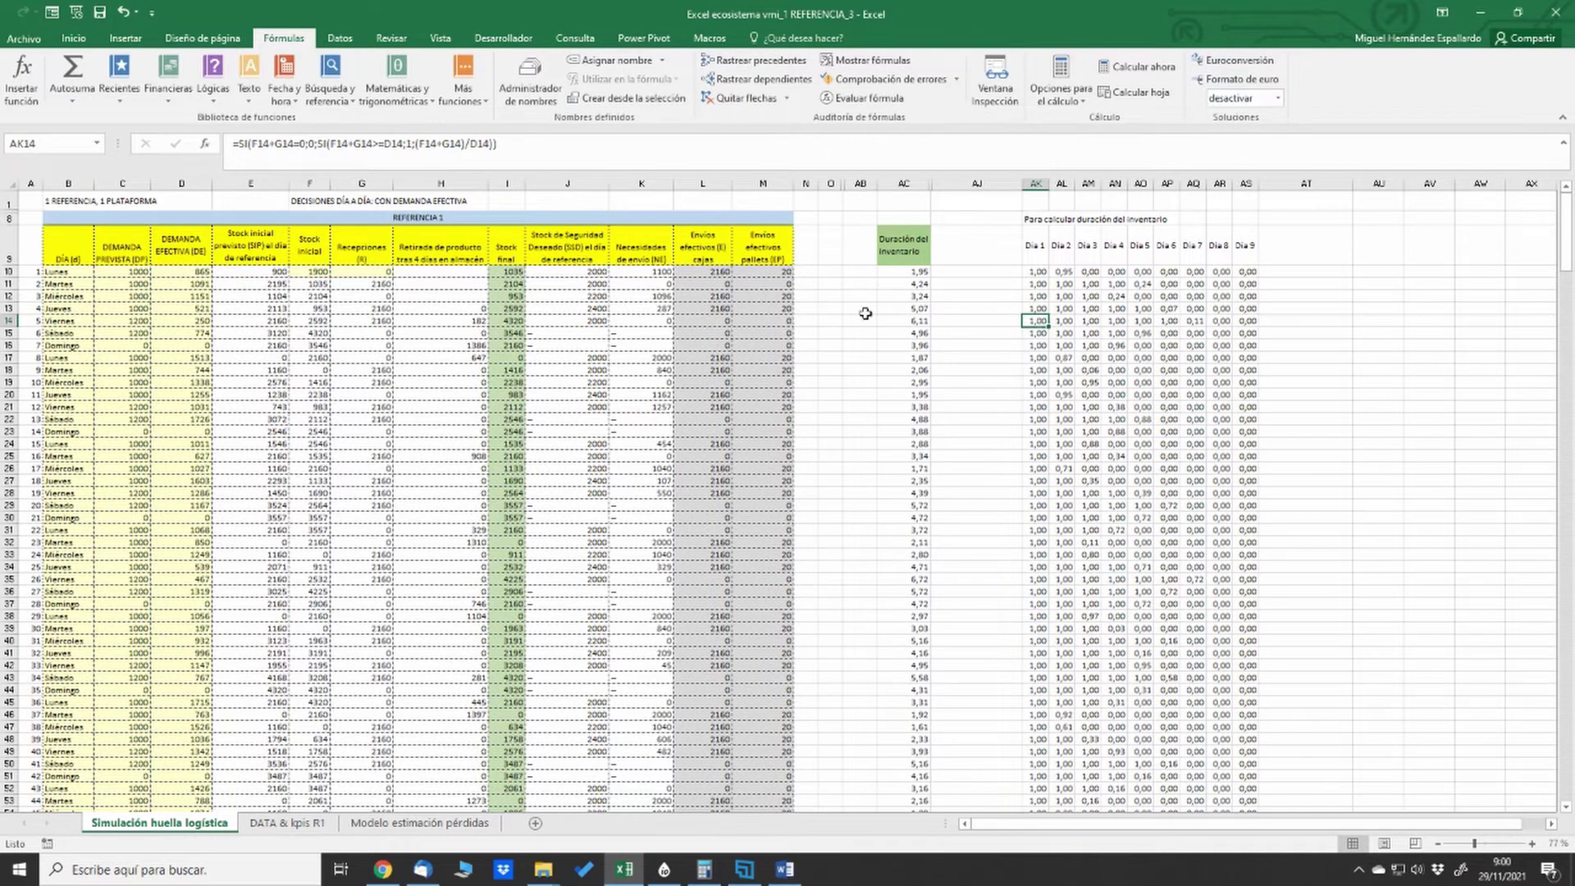
click(241, 139)
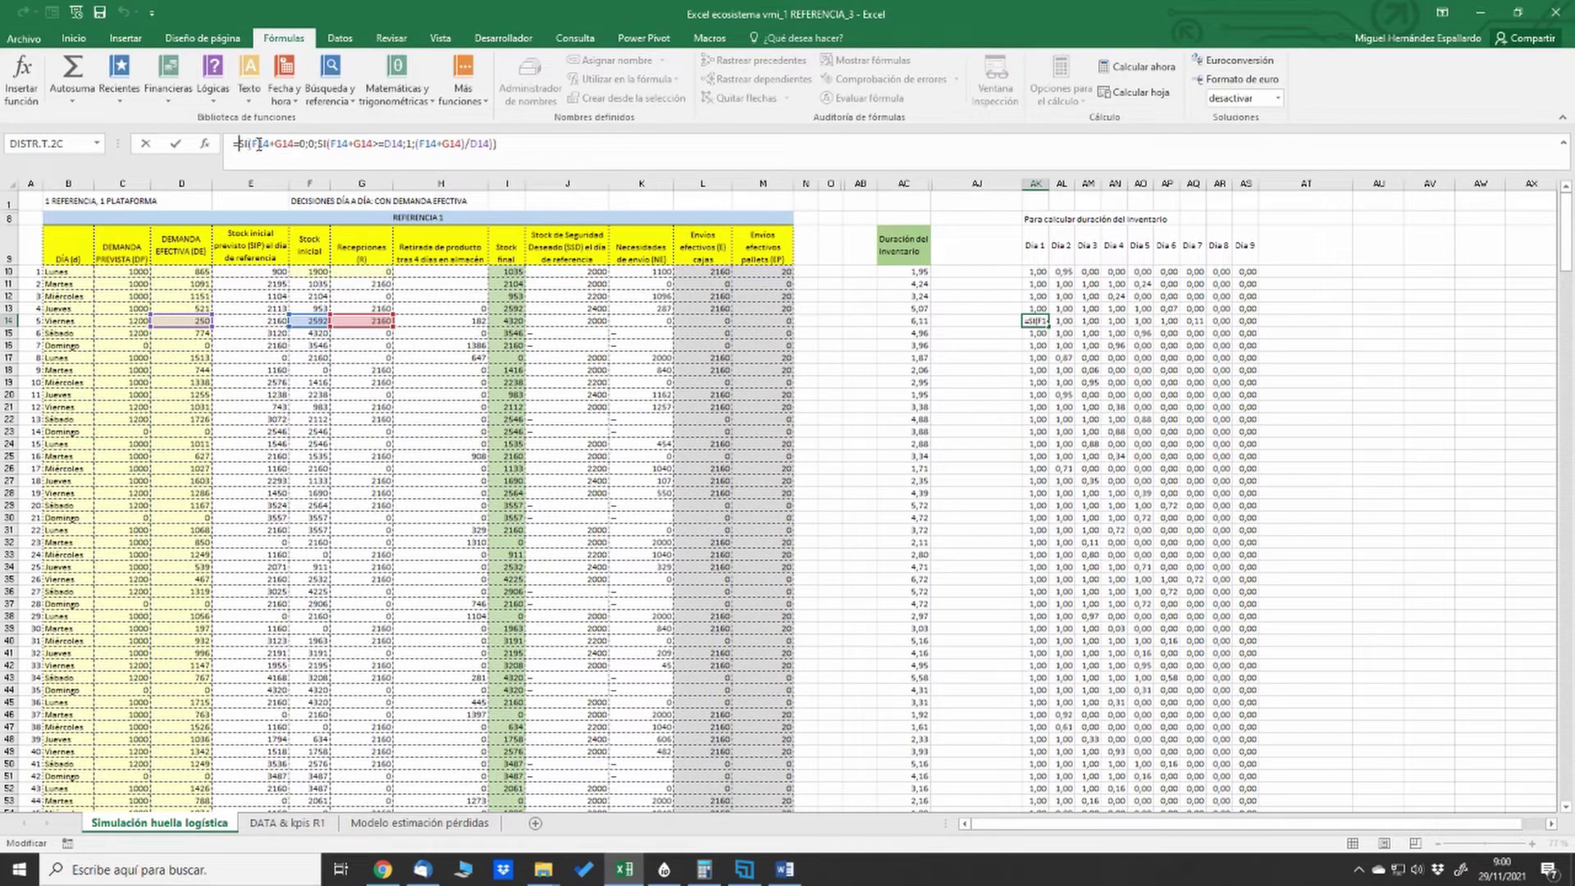
drag(255, 144, 295, 144)
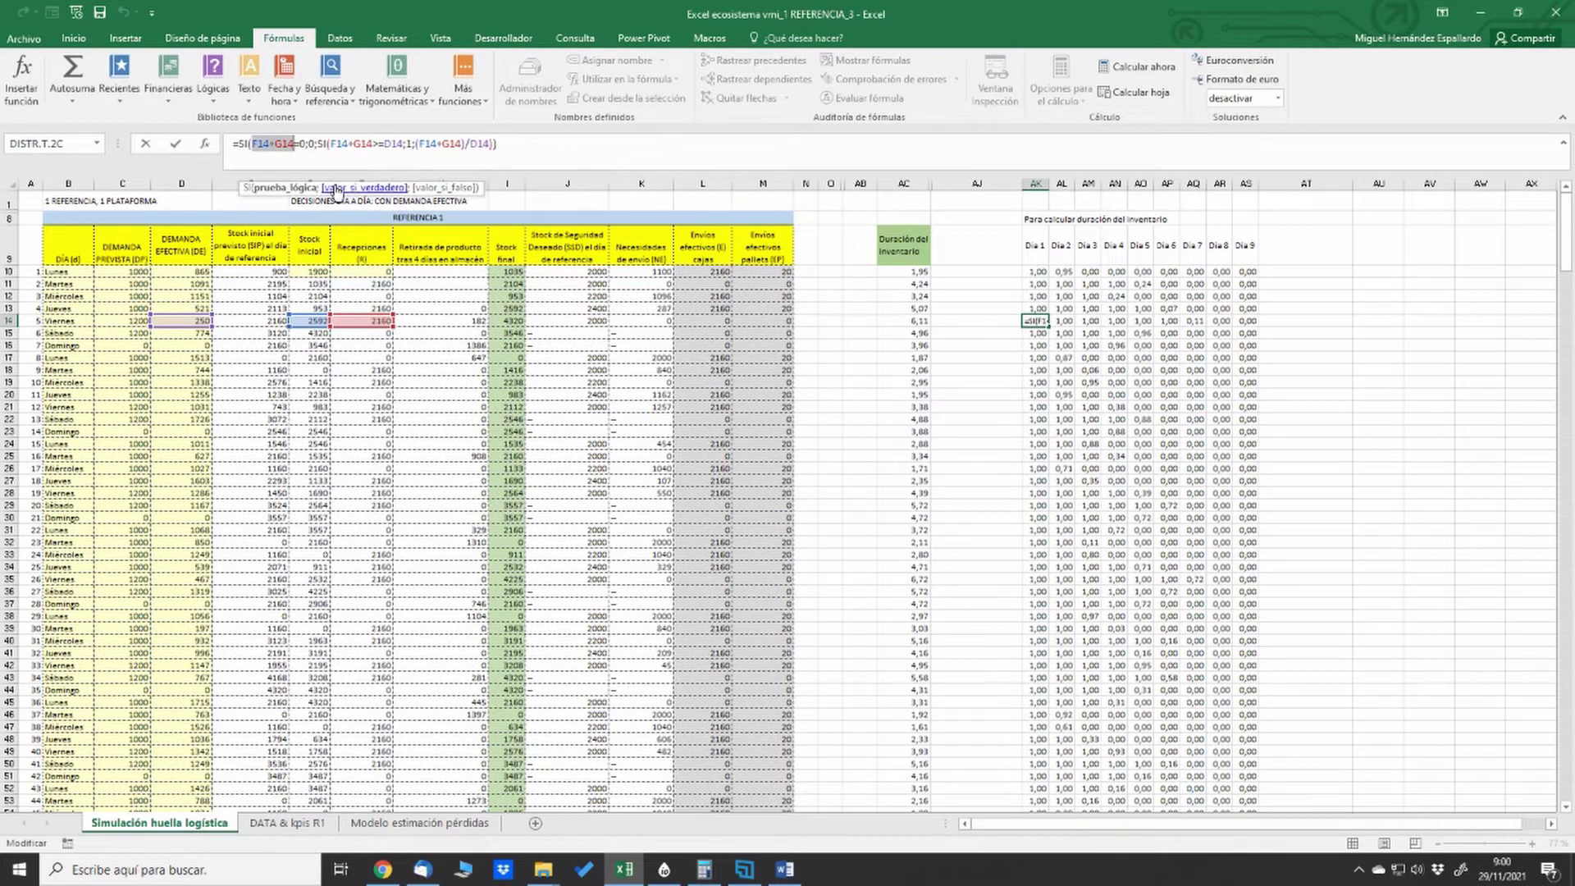
drag(241, 190, 552, 152)
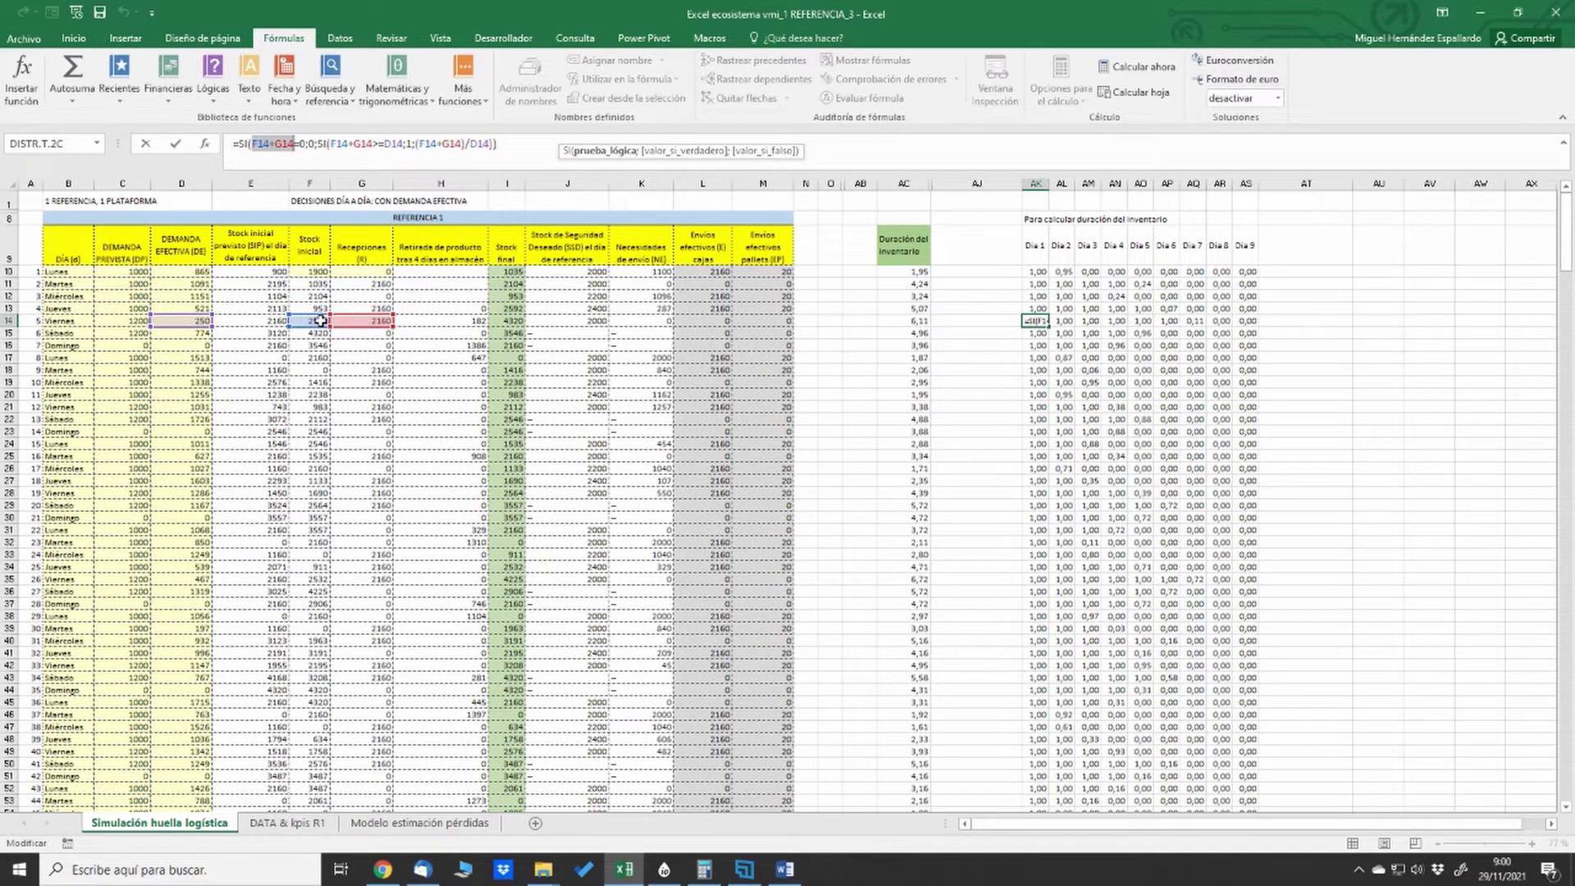
Examine the zero result and the nested SI comparing F14+G14 with D14 in AK14's formula, leaving the formula as it is.
click(302, 146)
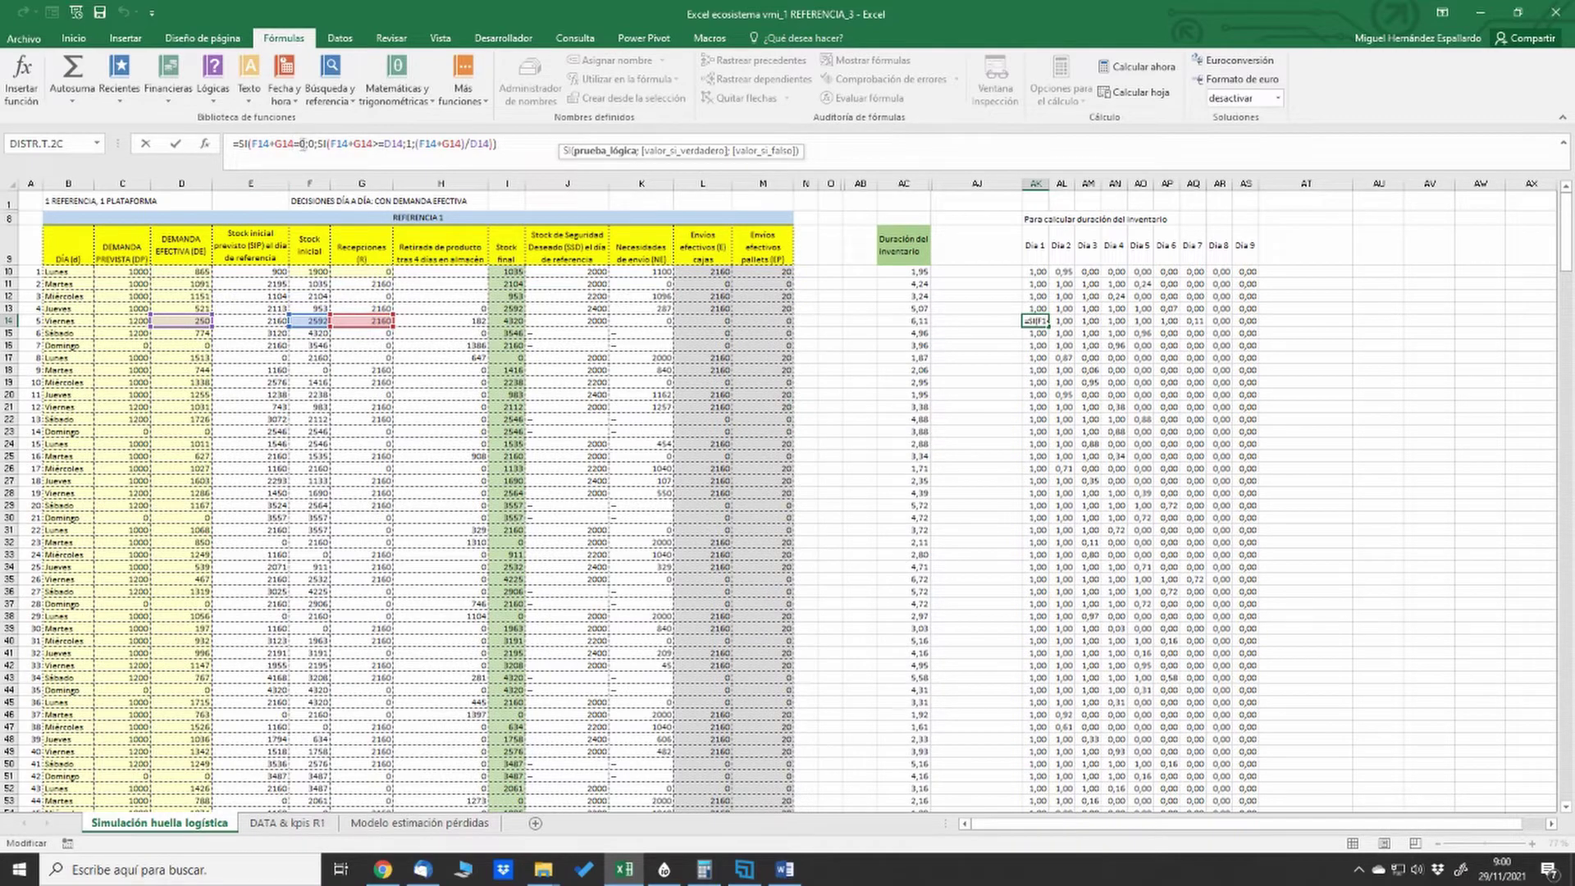
click(312, 144)
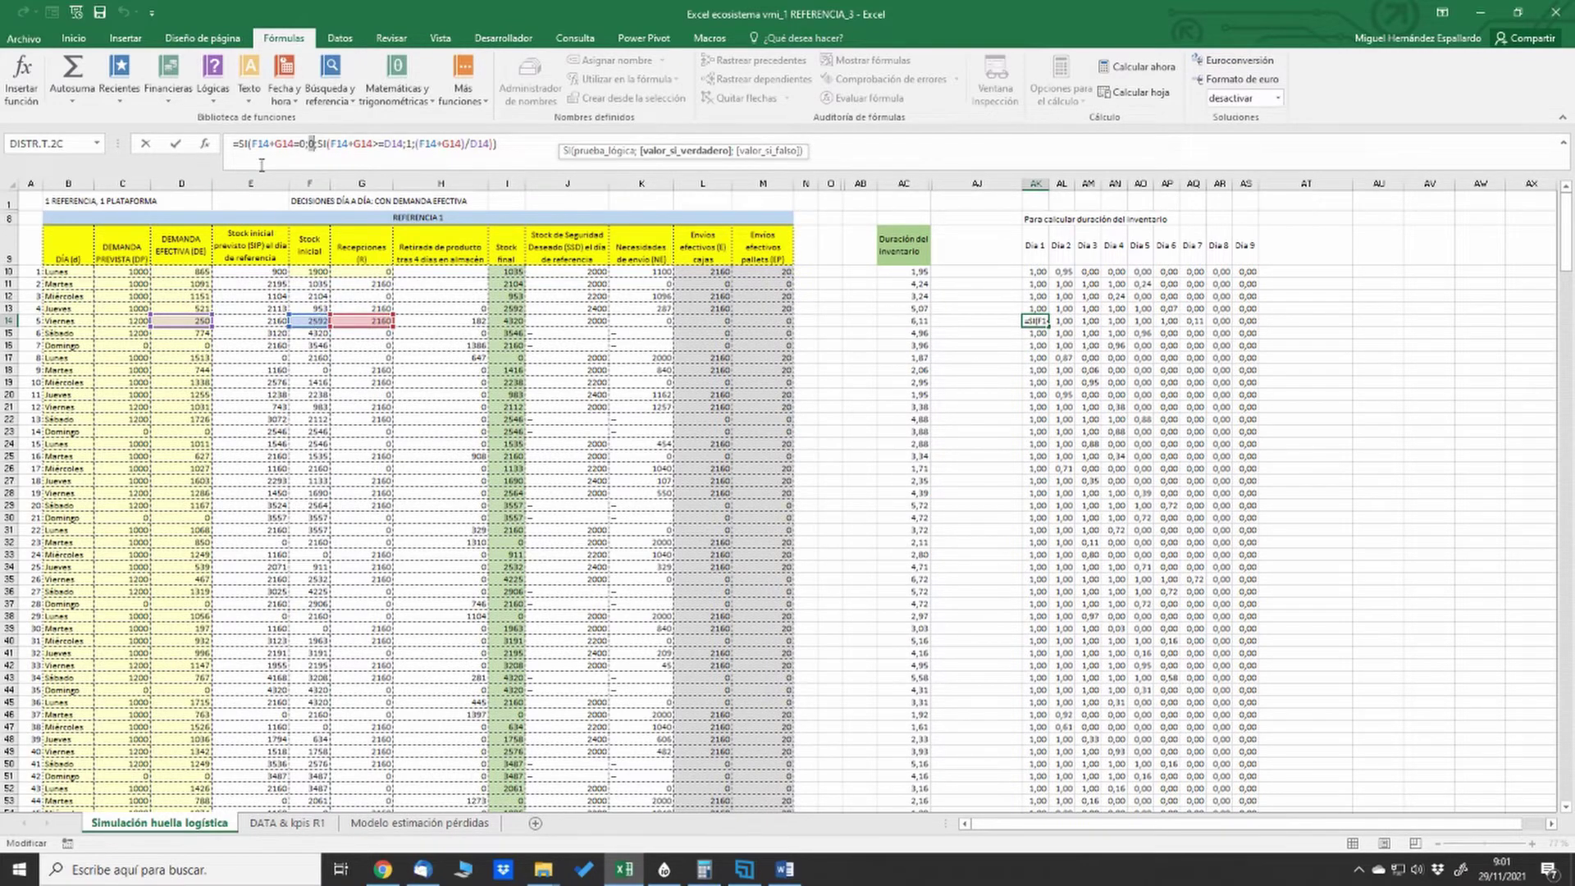
click(319, 145)
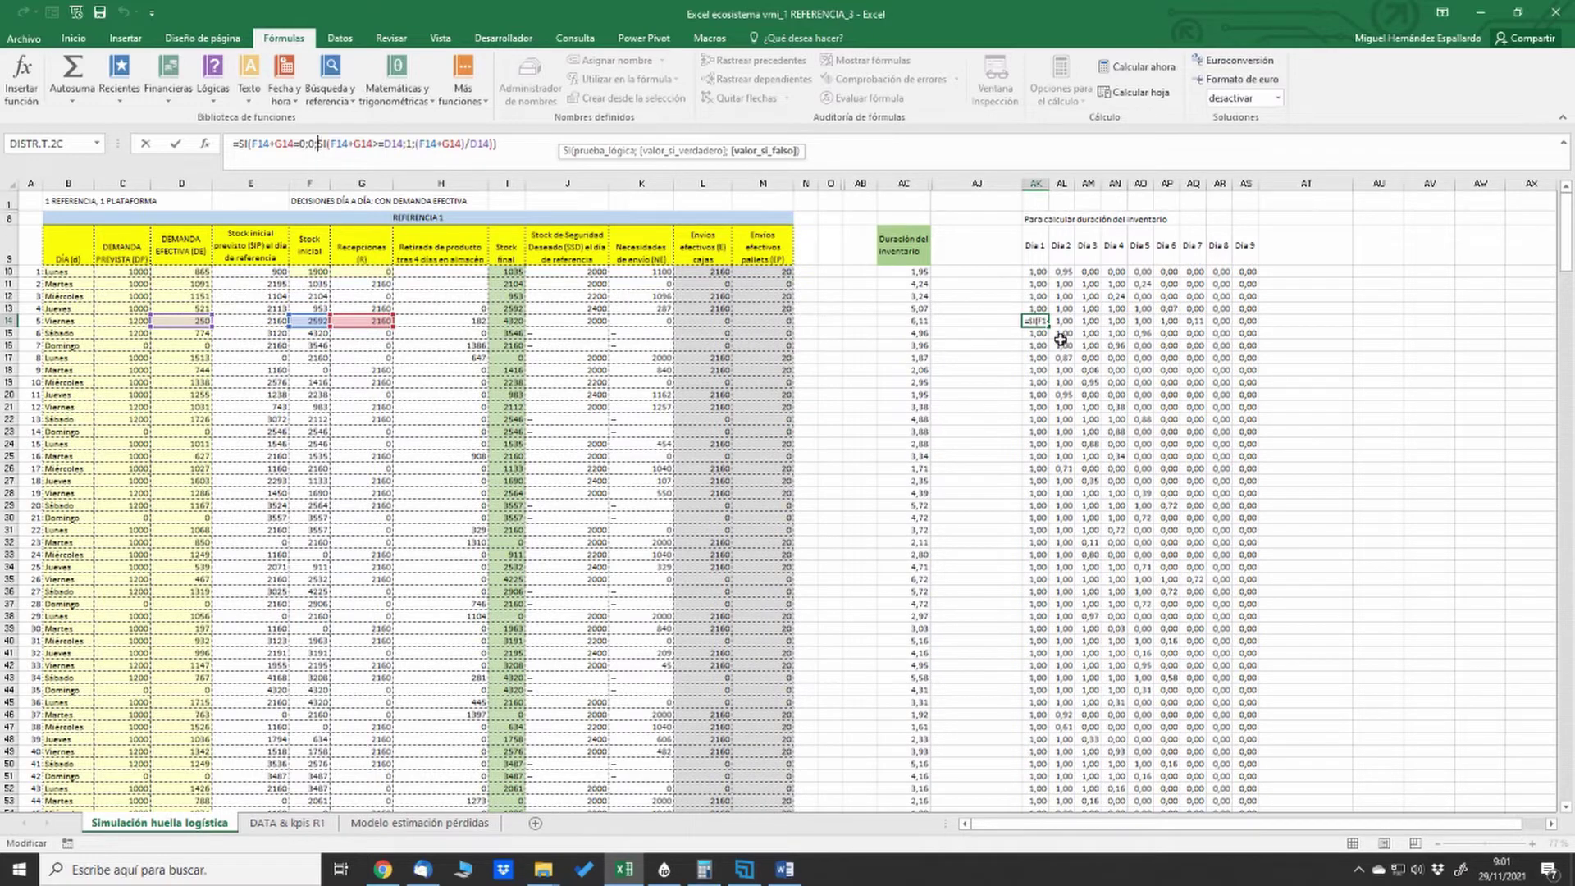
drag(320, 141, 486, 148)
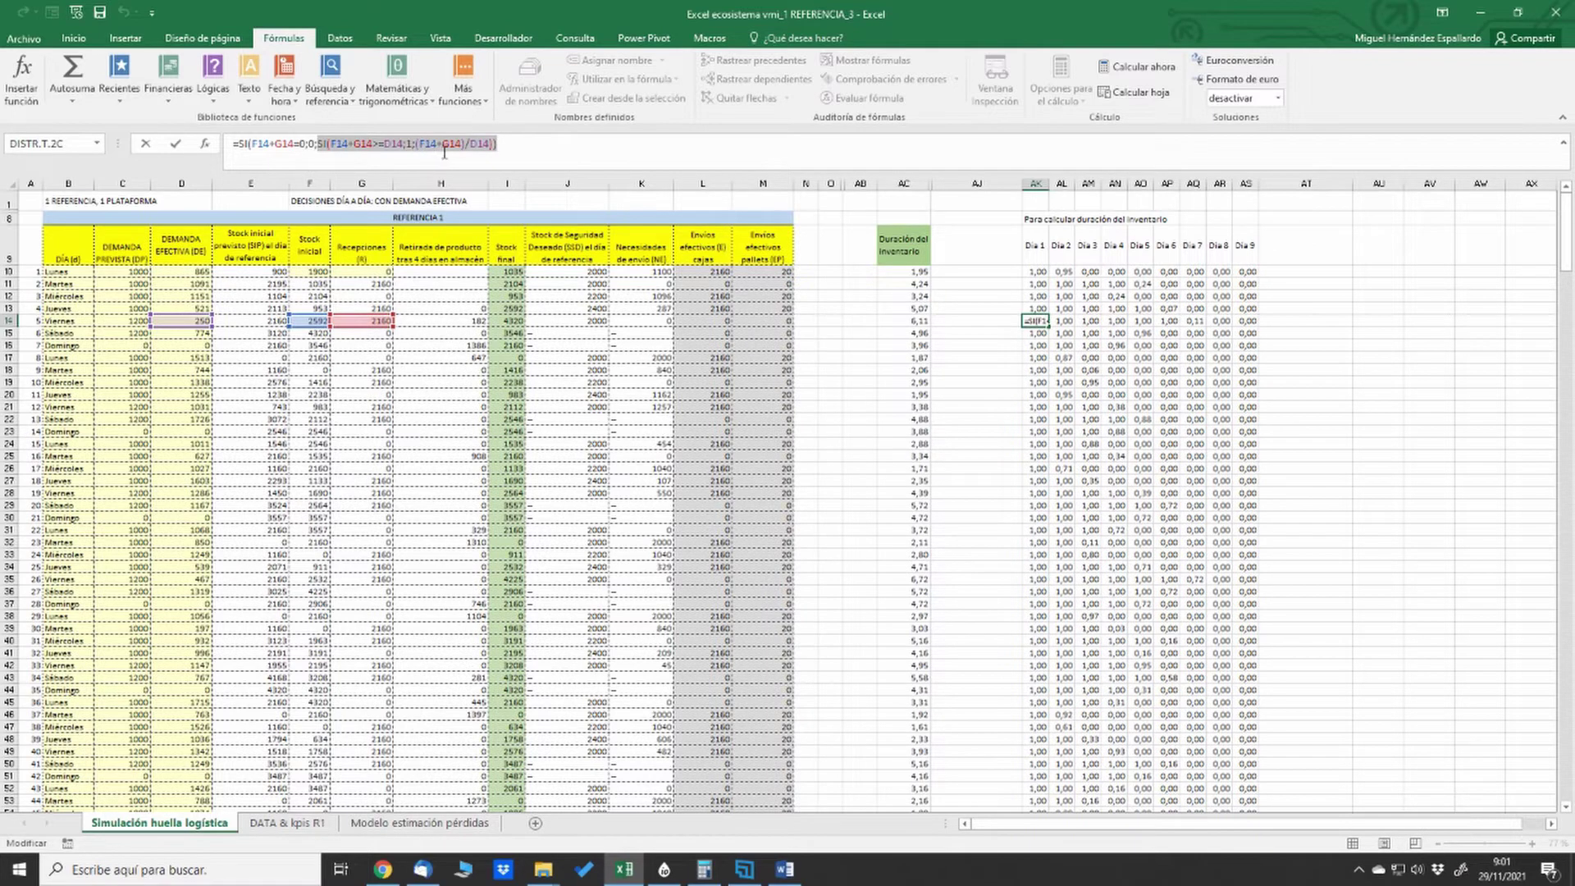
click(177, 146)
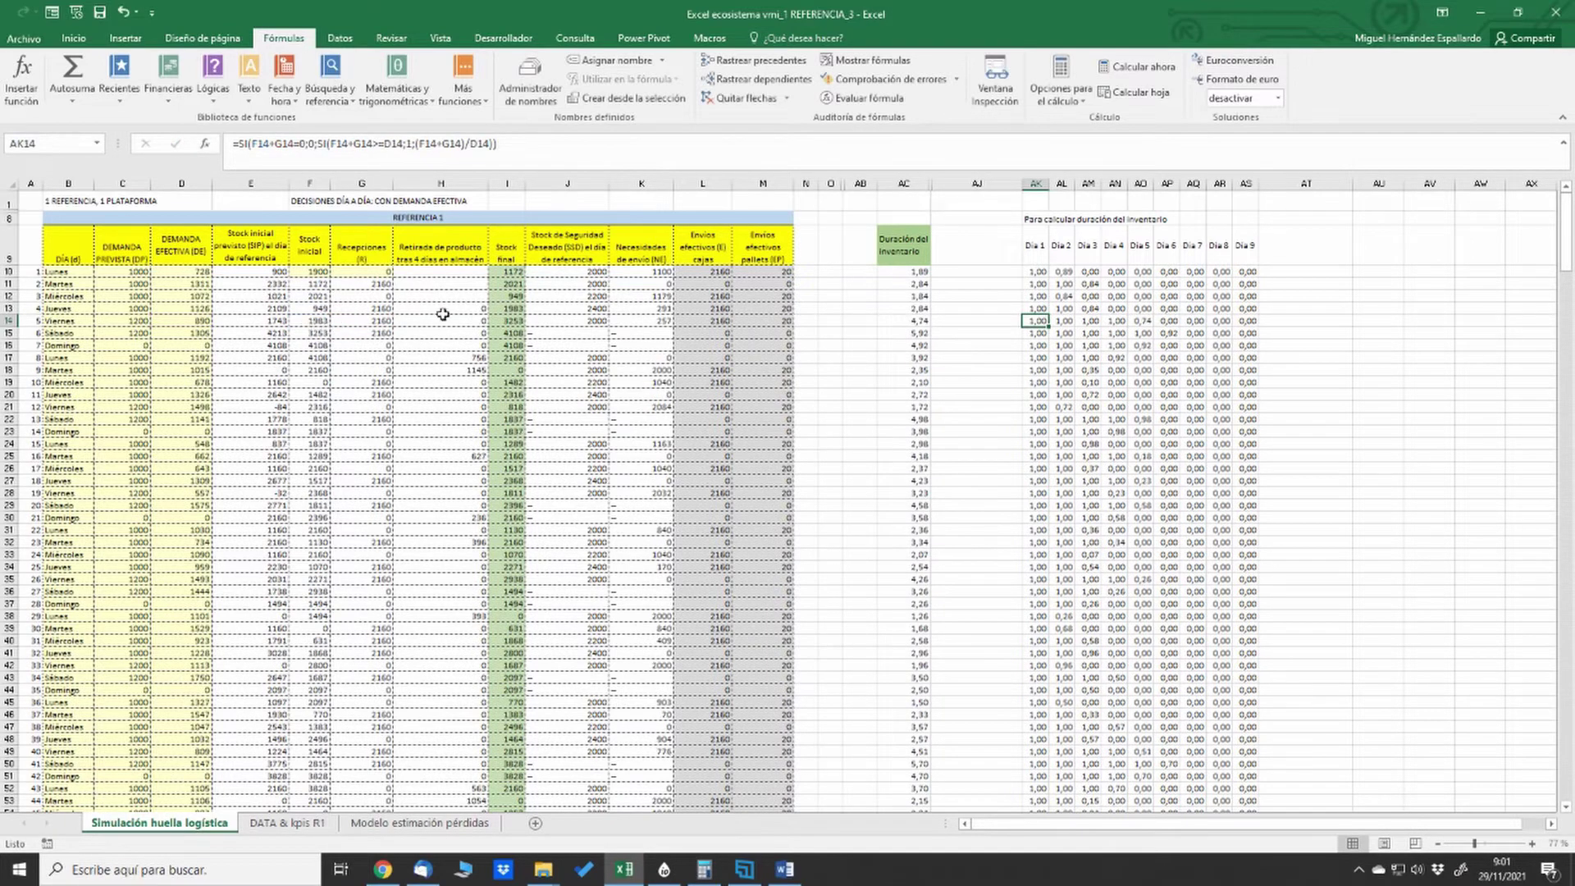
click(354, 146)
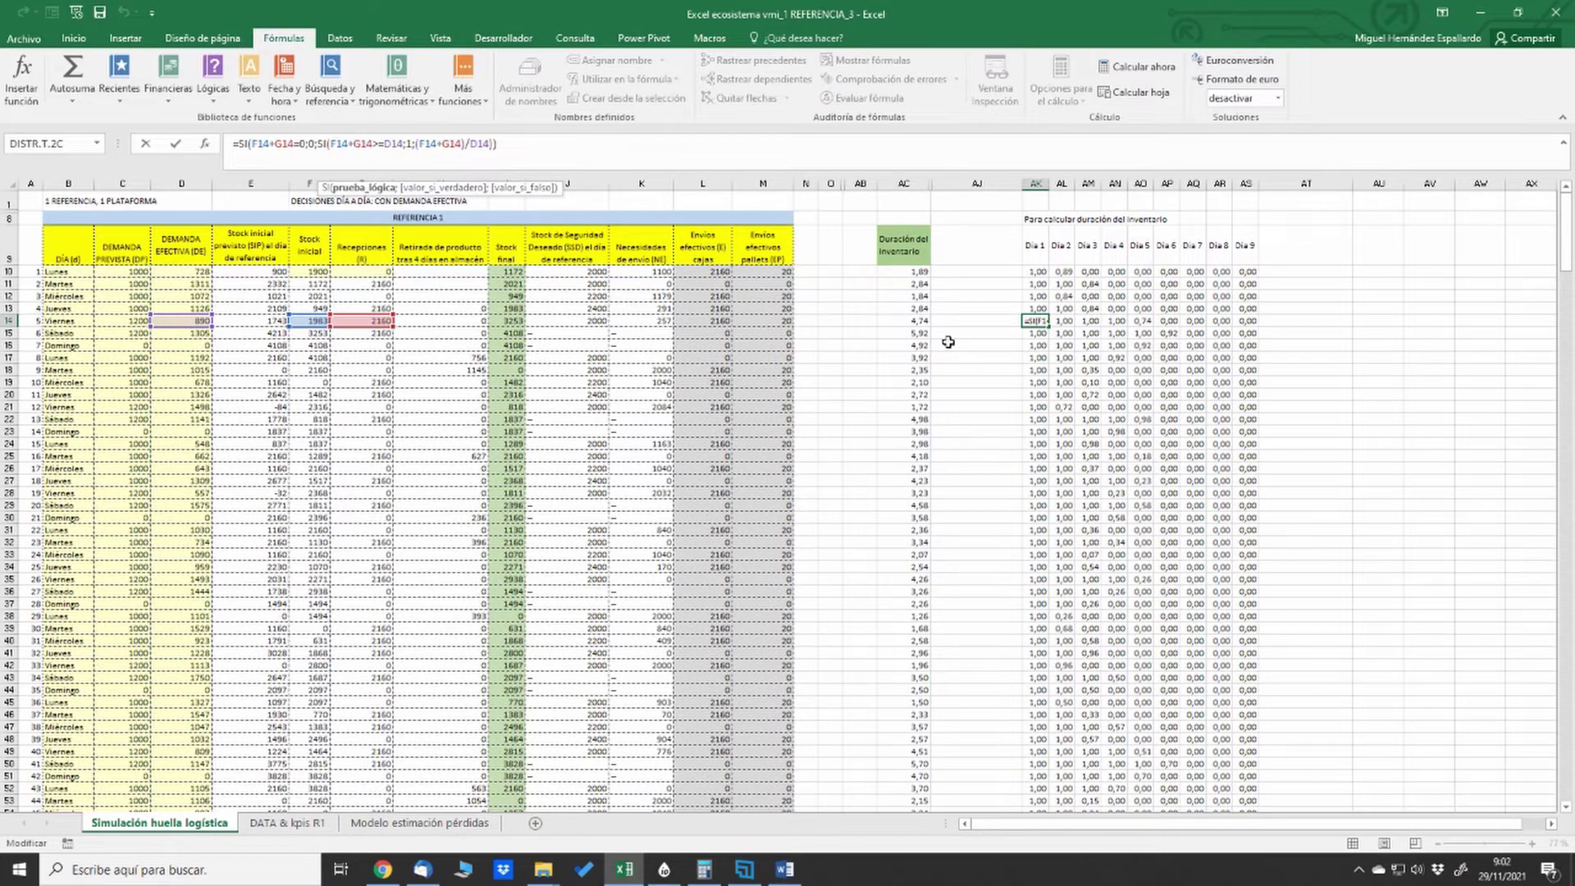
key(Escape)
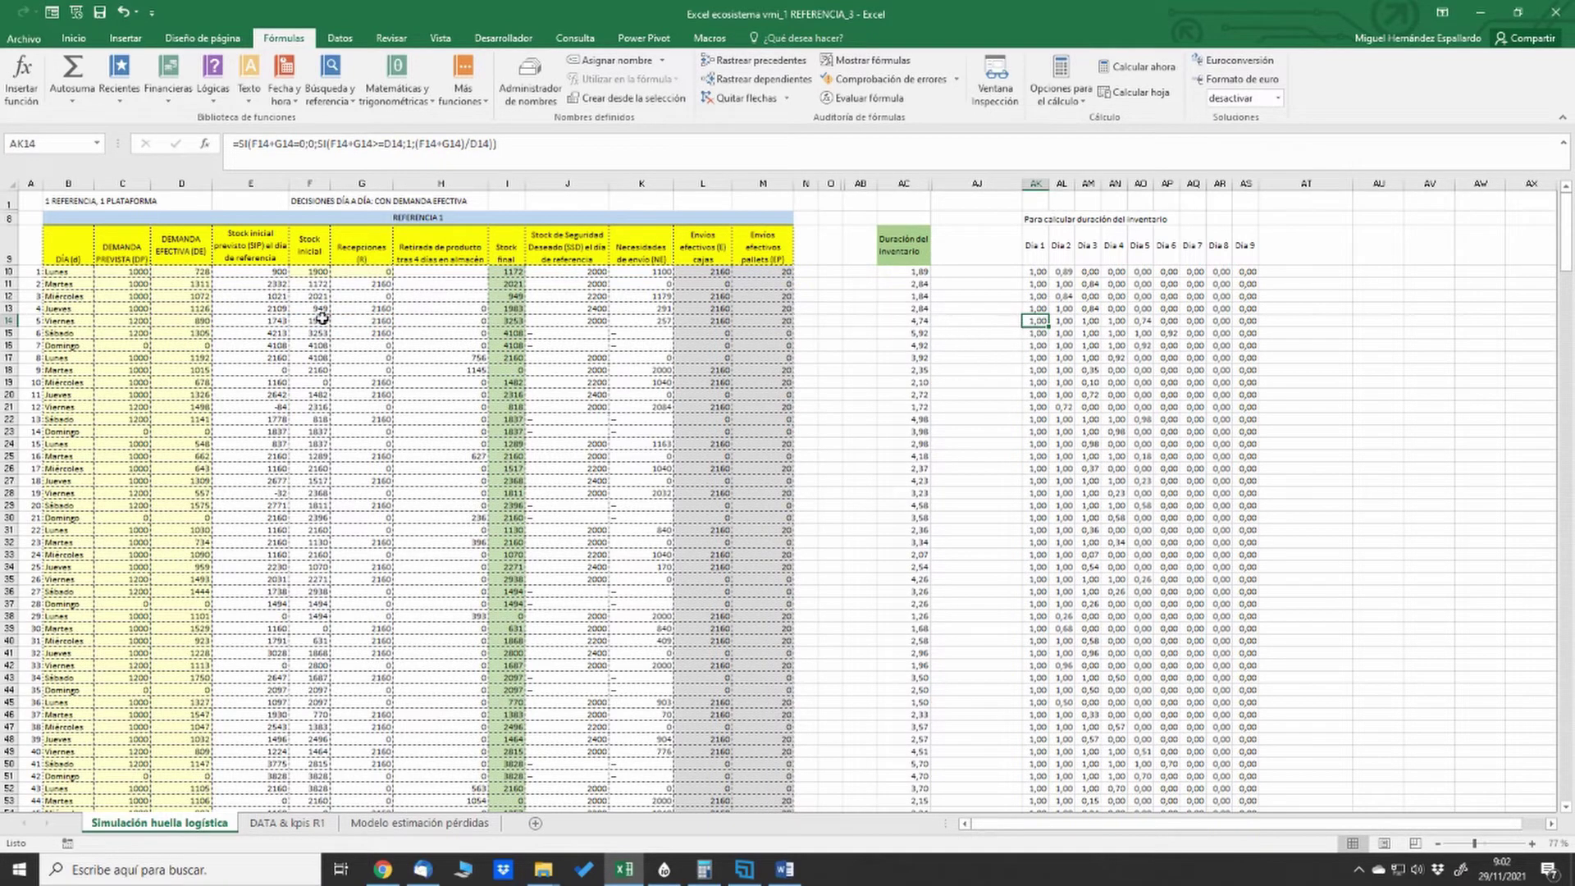
Review day 4's initial stock and receptions in row 13, and inspect the first condition of the Día 2 formula in AL13.
drag(317, 309, 353, 308)
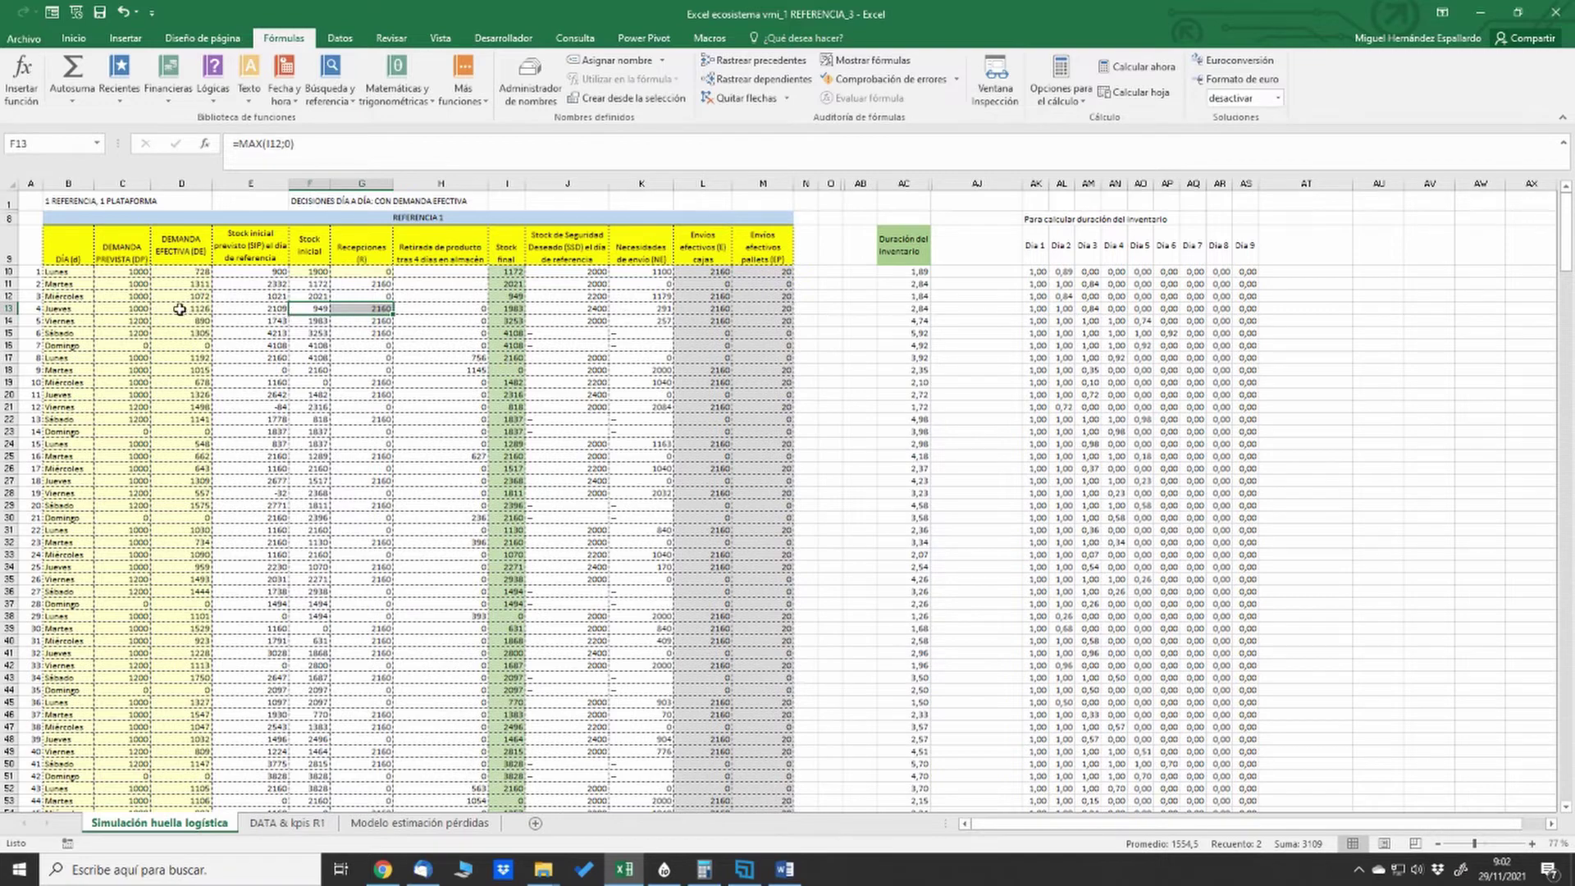
click(8, 308)
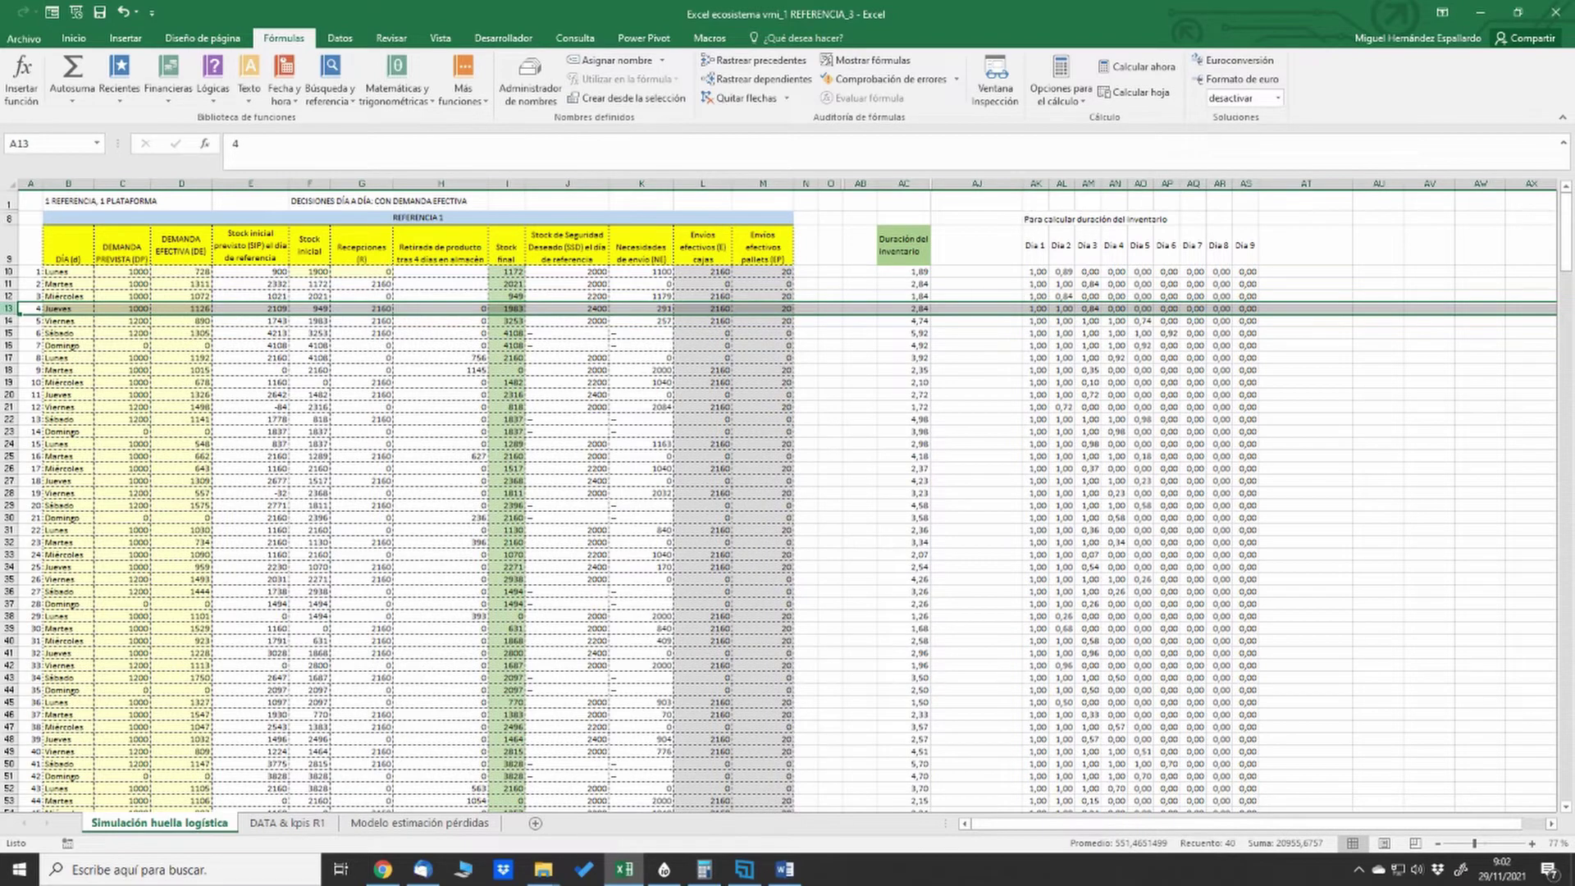
click(1062, 308)
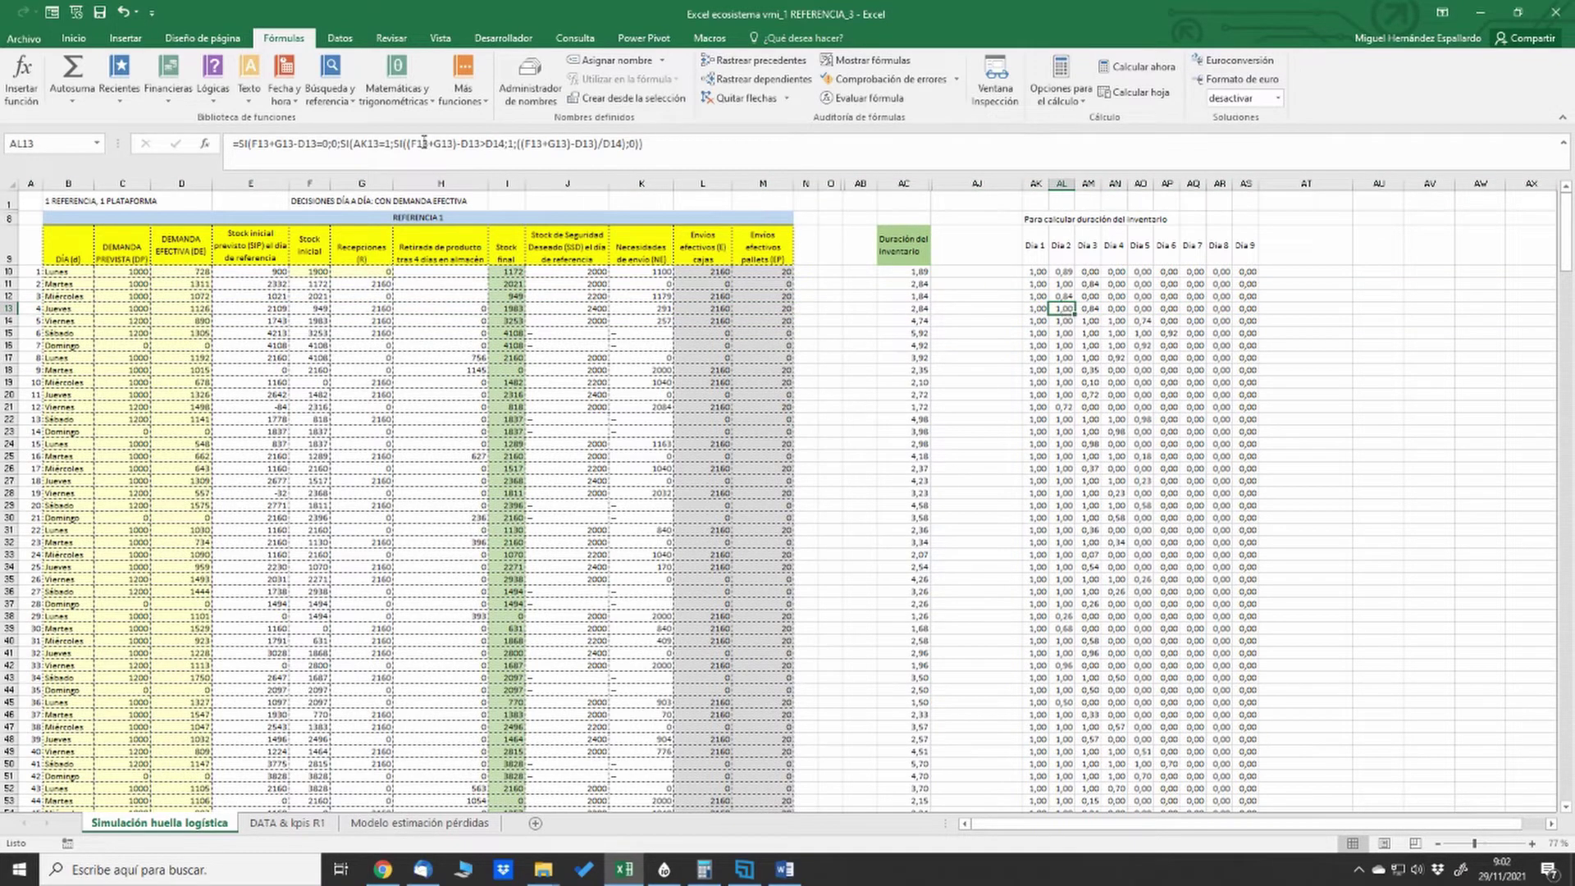
click(254, 144)
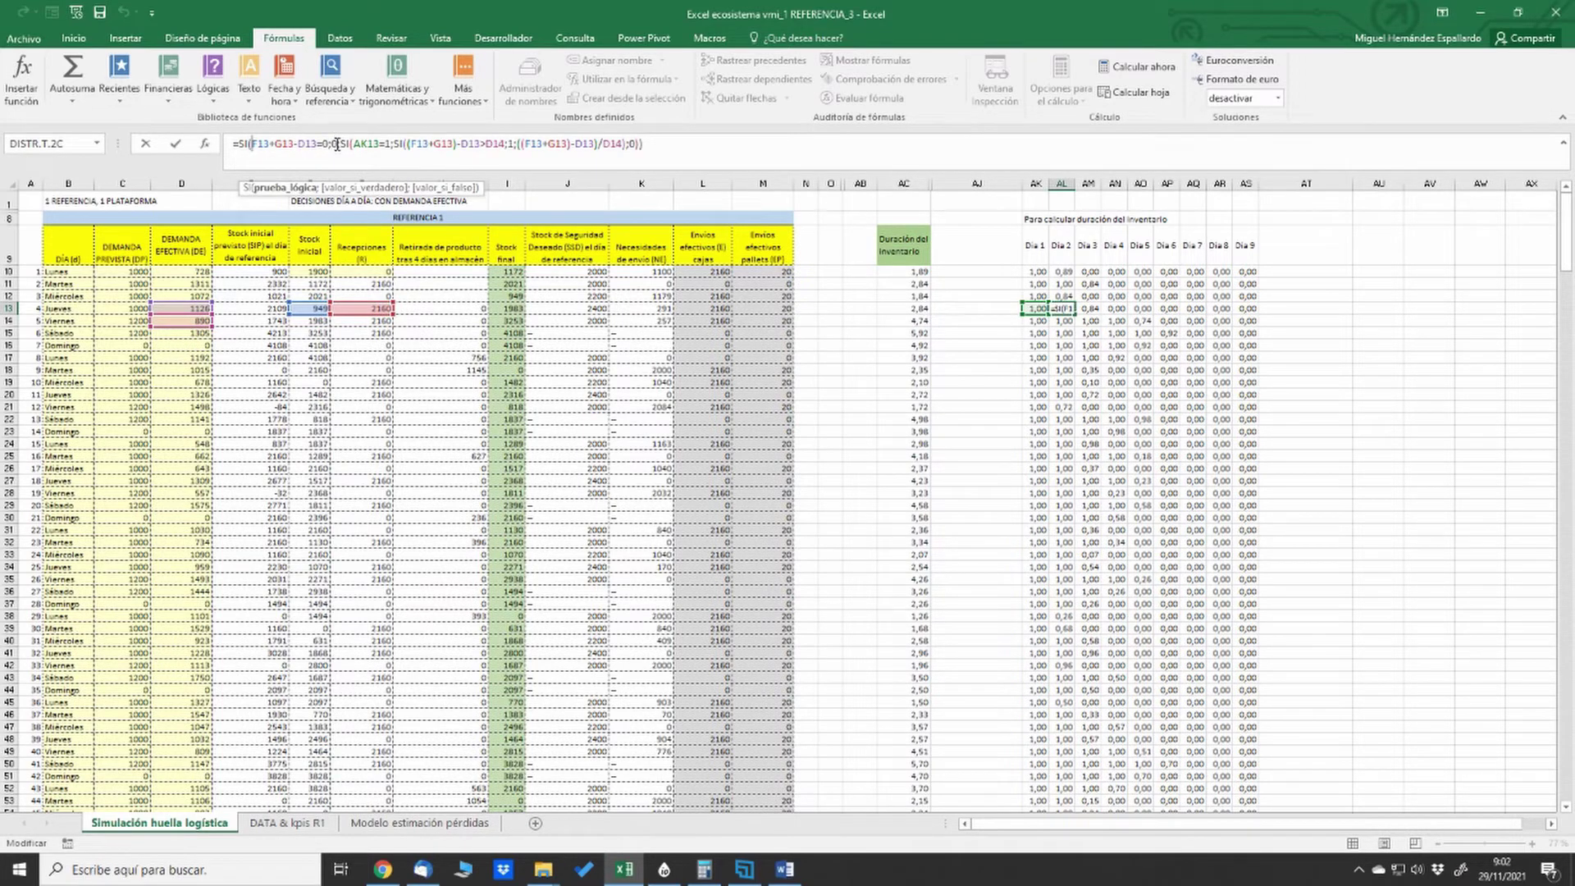
key(F10)
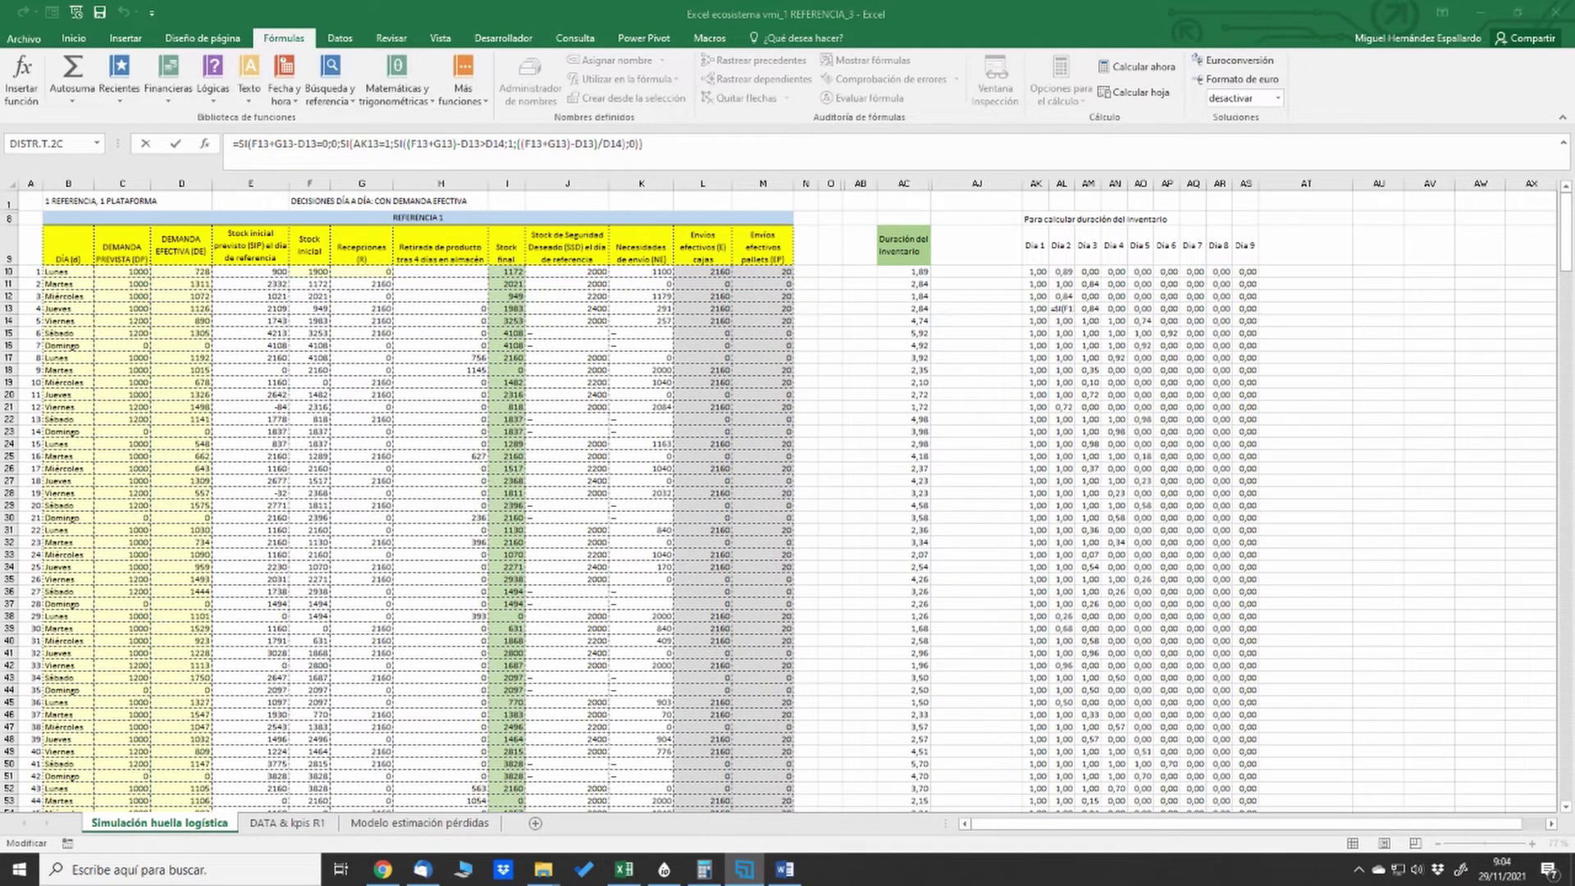
Examine the AK13=1 condition and the nested SI dividing the remaining stock by D14 in AL13's formula, keeping it unchanged.
click(351, 145)
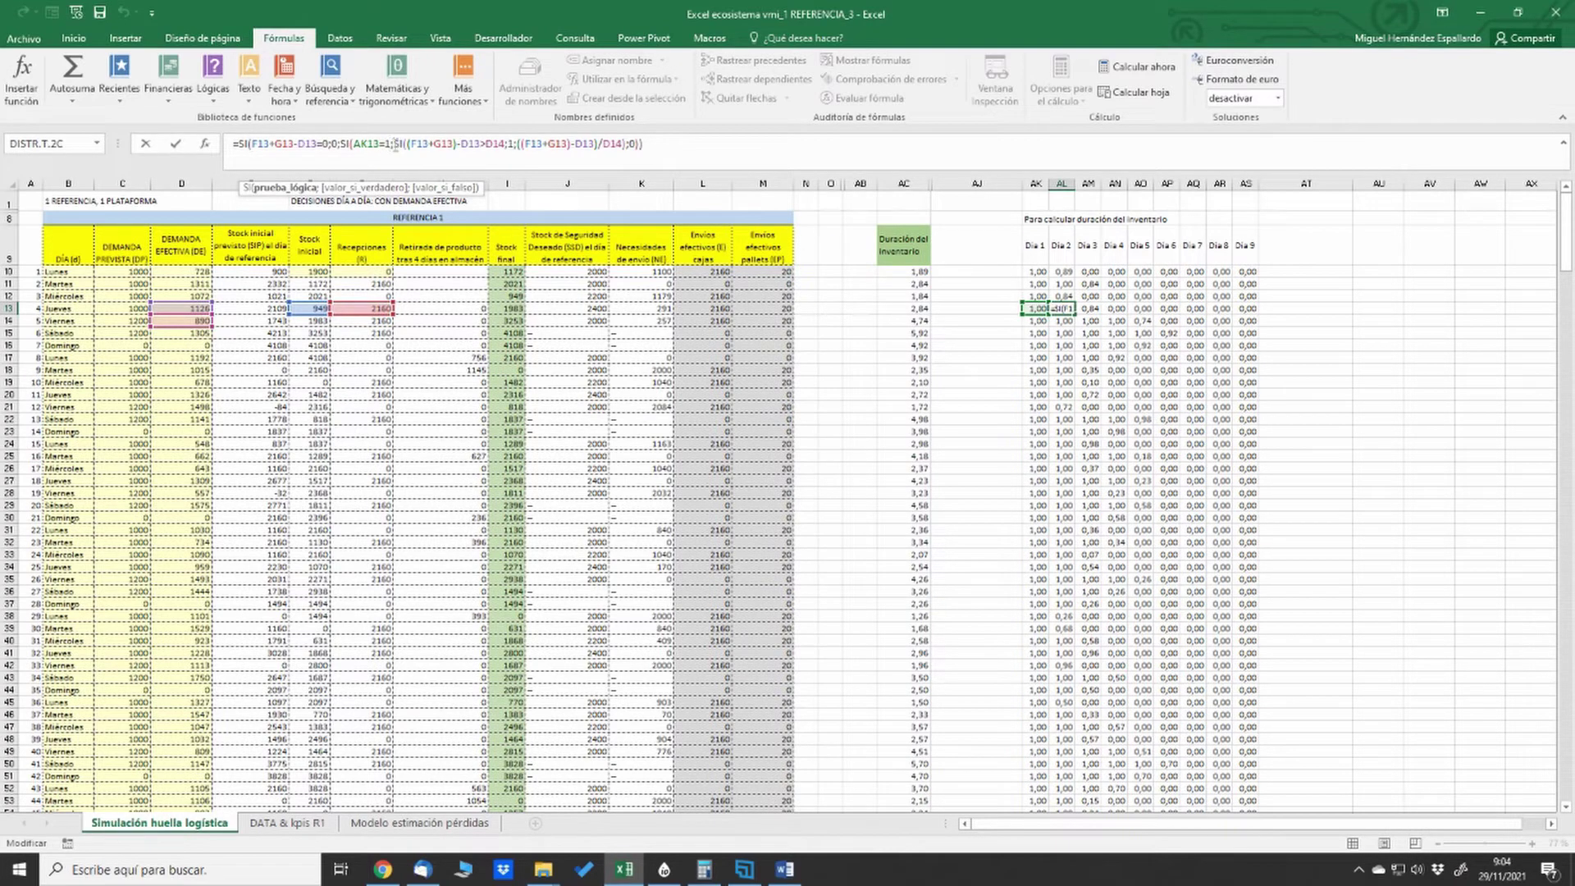
drag(394, 144, 626, 143)
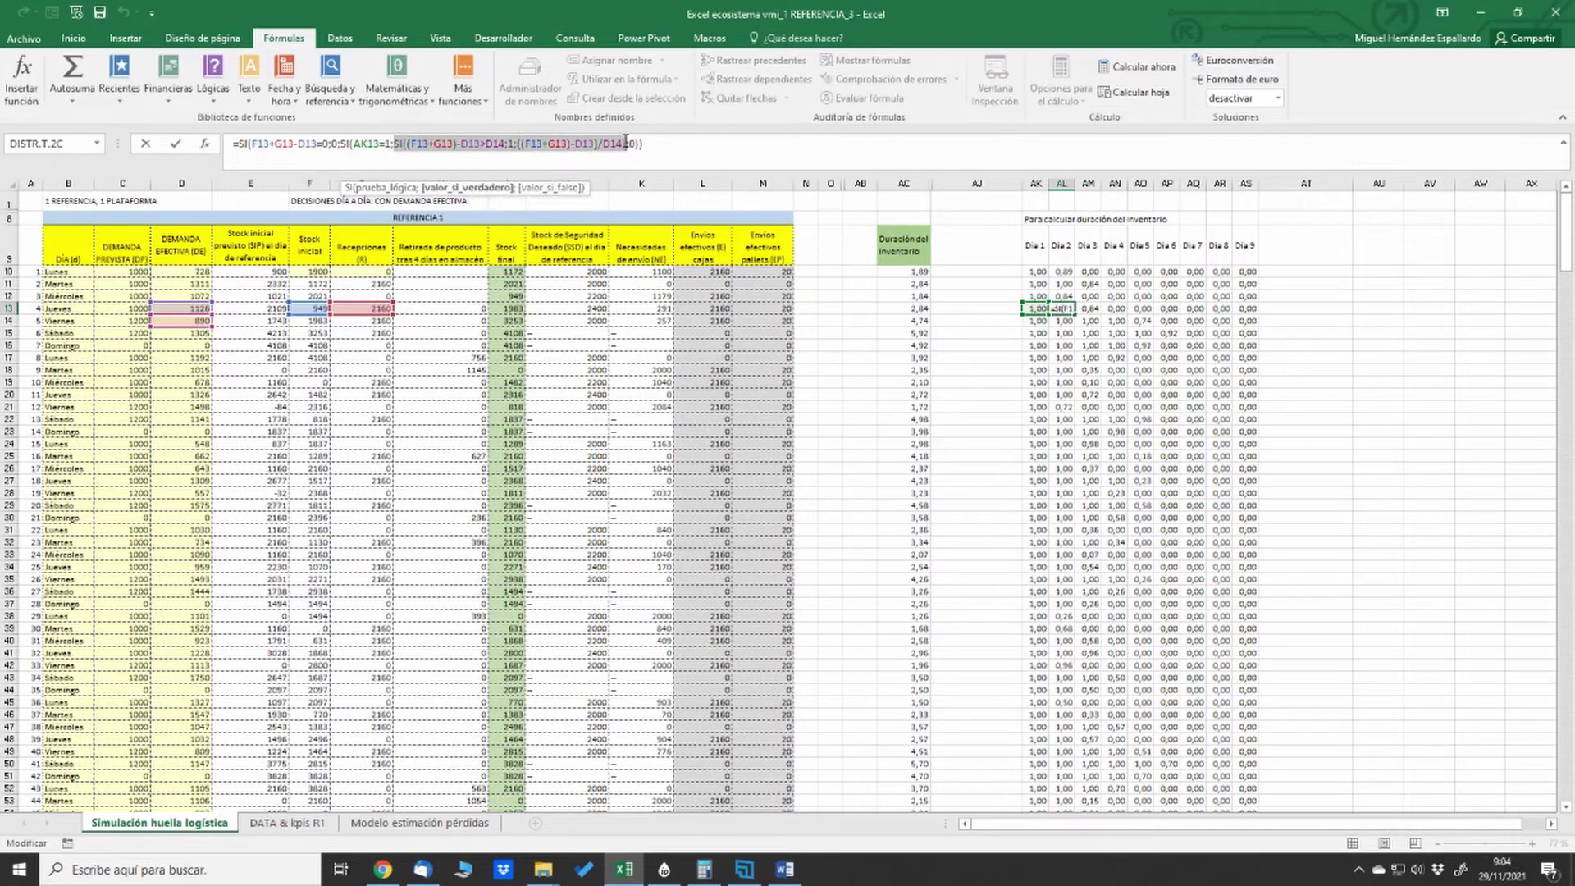
click(386, 144)
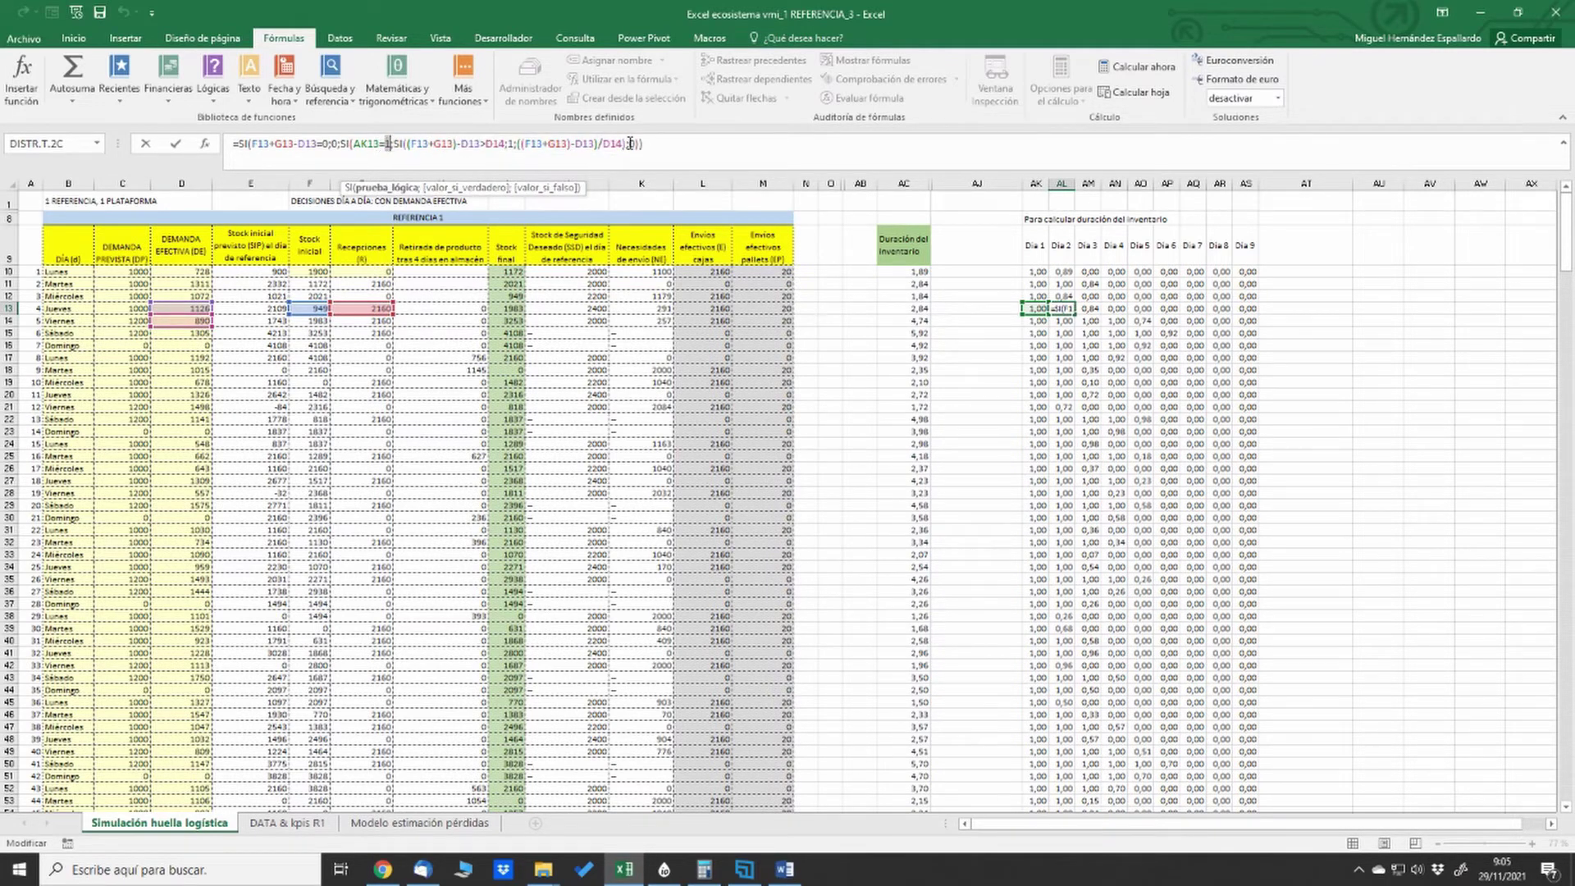
double_click(633, 144)
drag(395, 145, 621, 144)
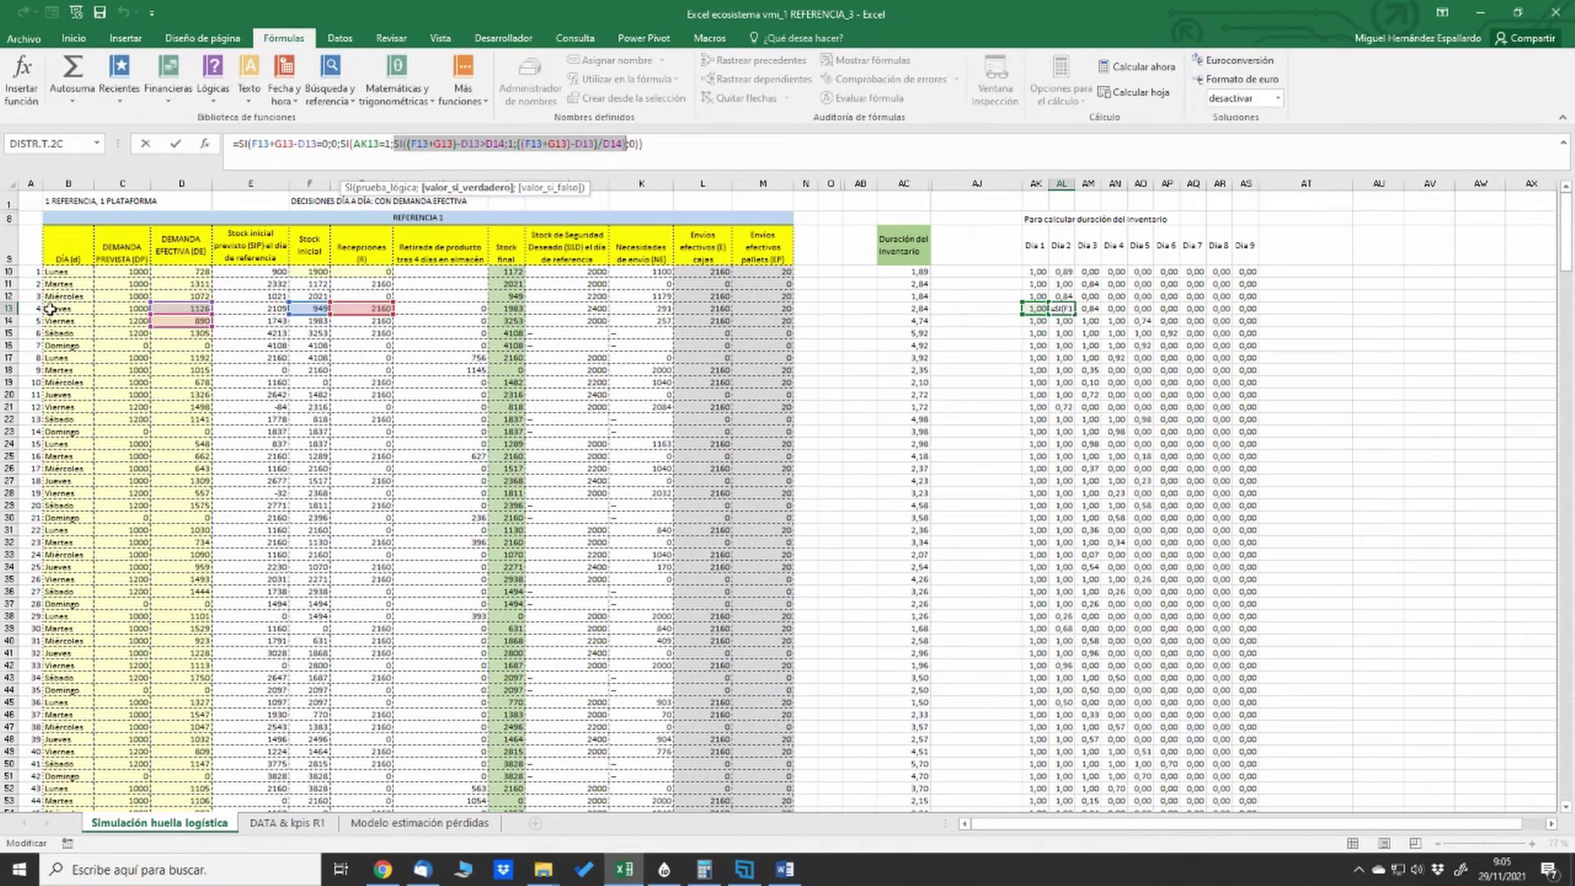
click(433, 143)
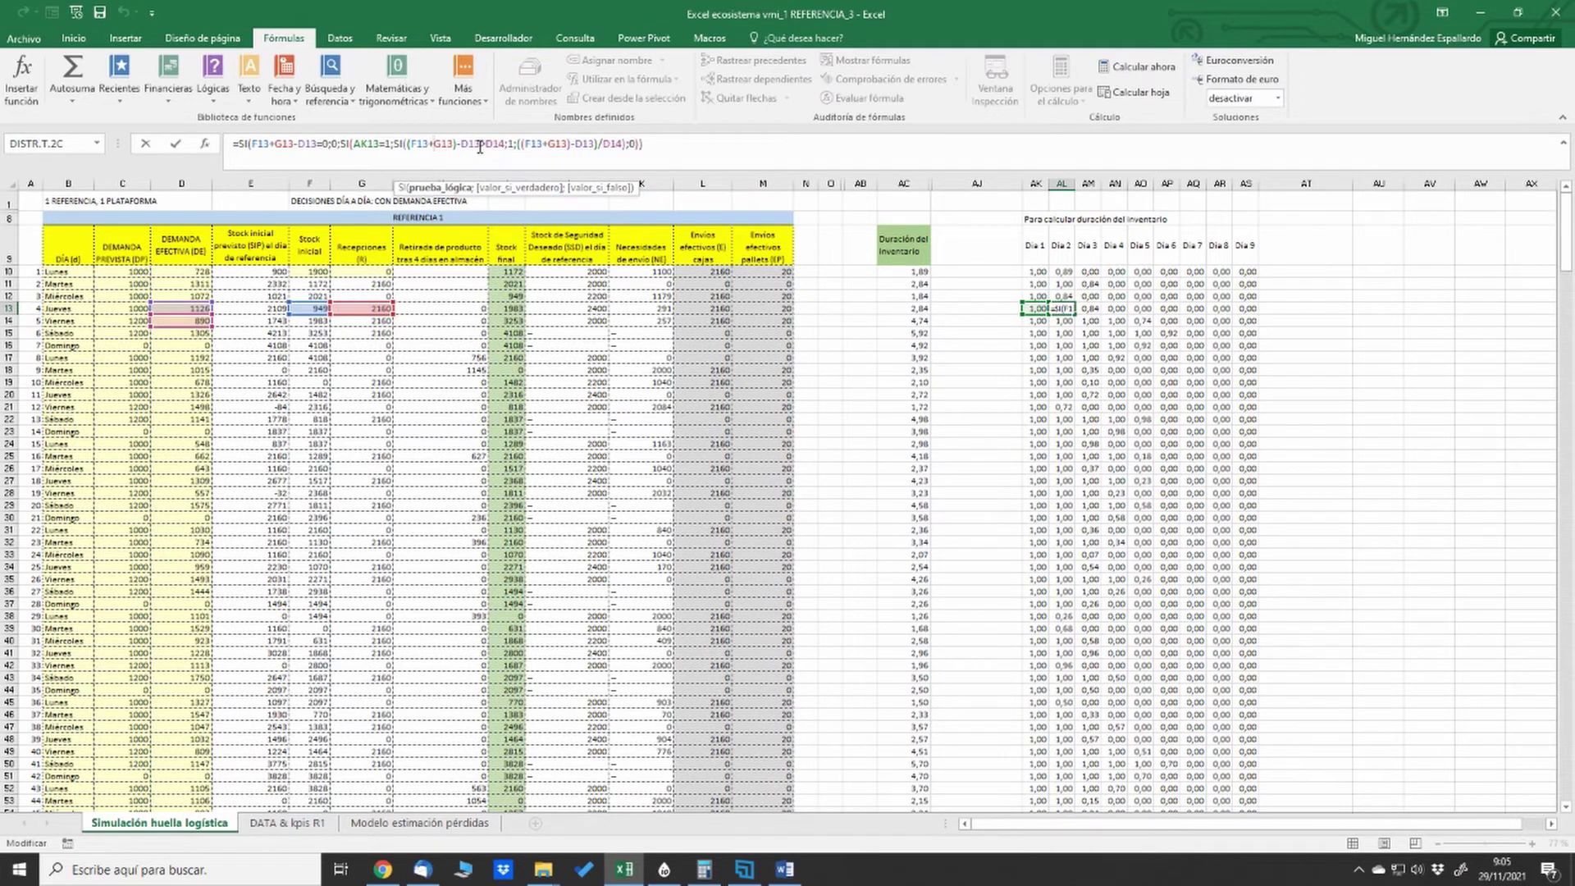
click(408, 143)
text(()
click(178, 148)
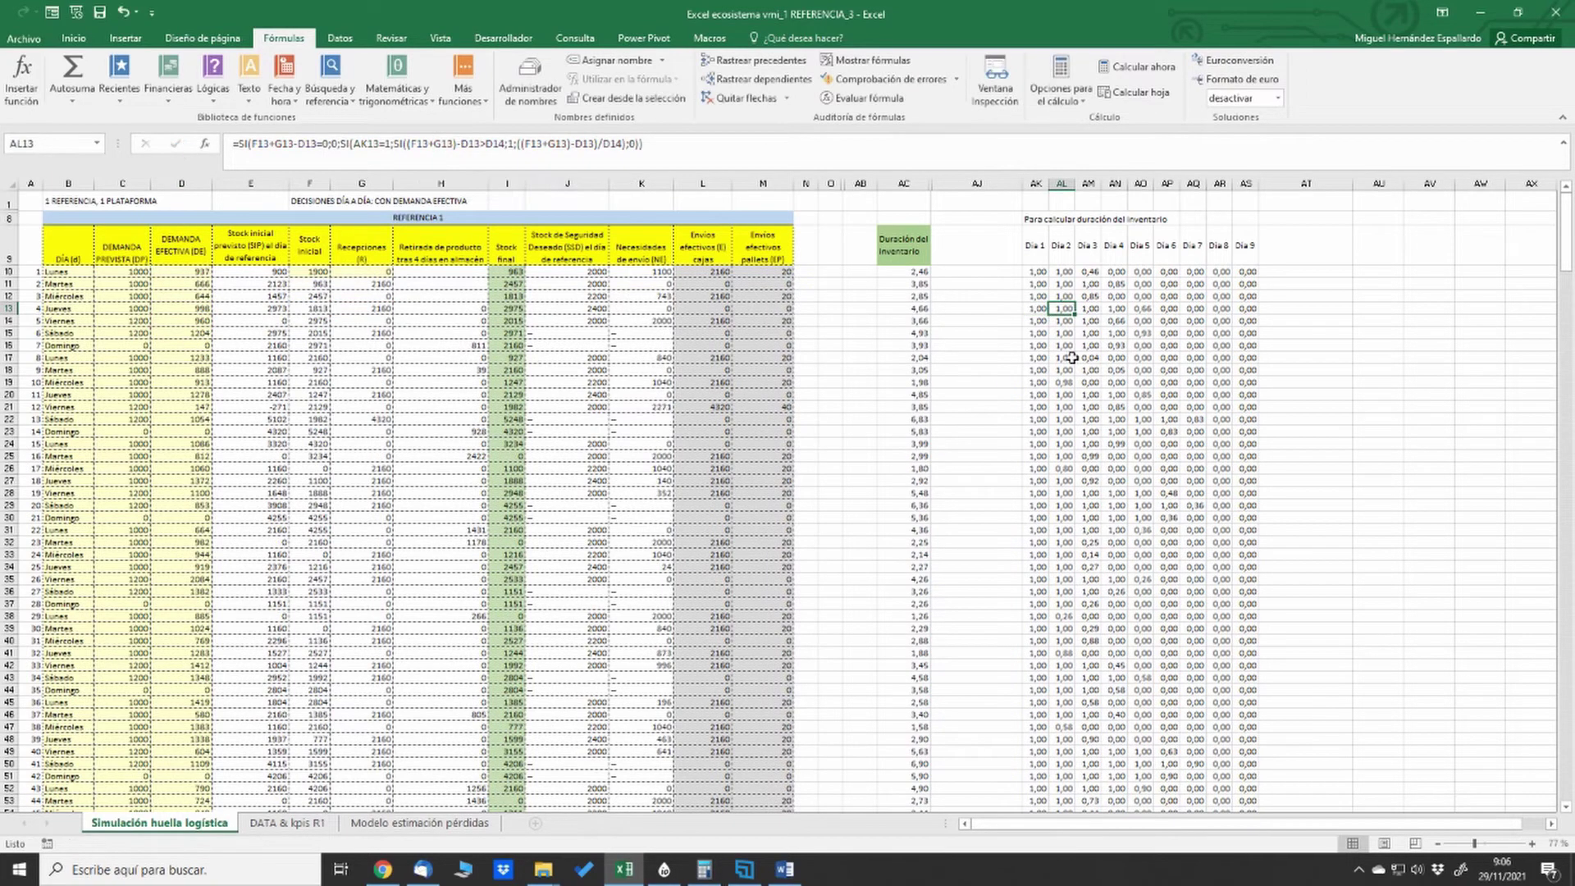
Inspect the Día 3 formula in AM13, including its AL13=1 condition and the subtraction of D13 and D14, without altering it.
click(1091, 310)
click(252, 143)
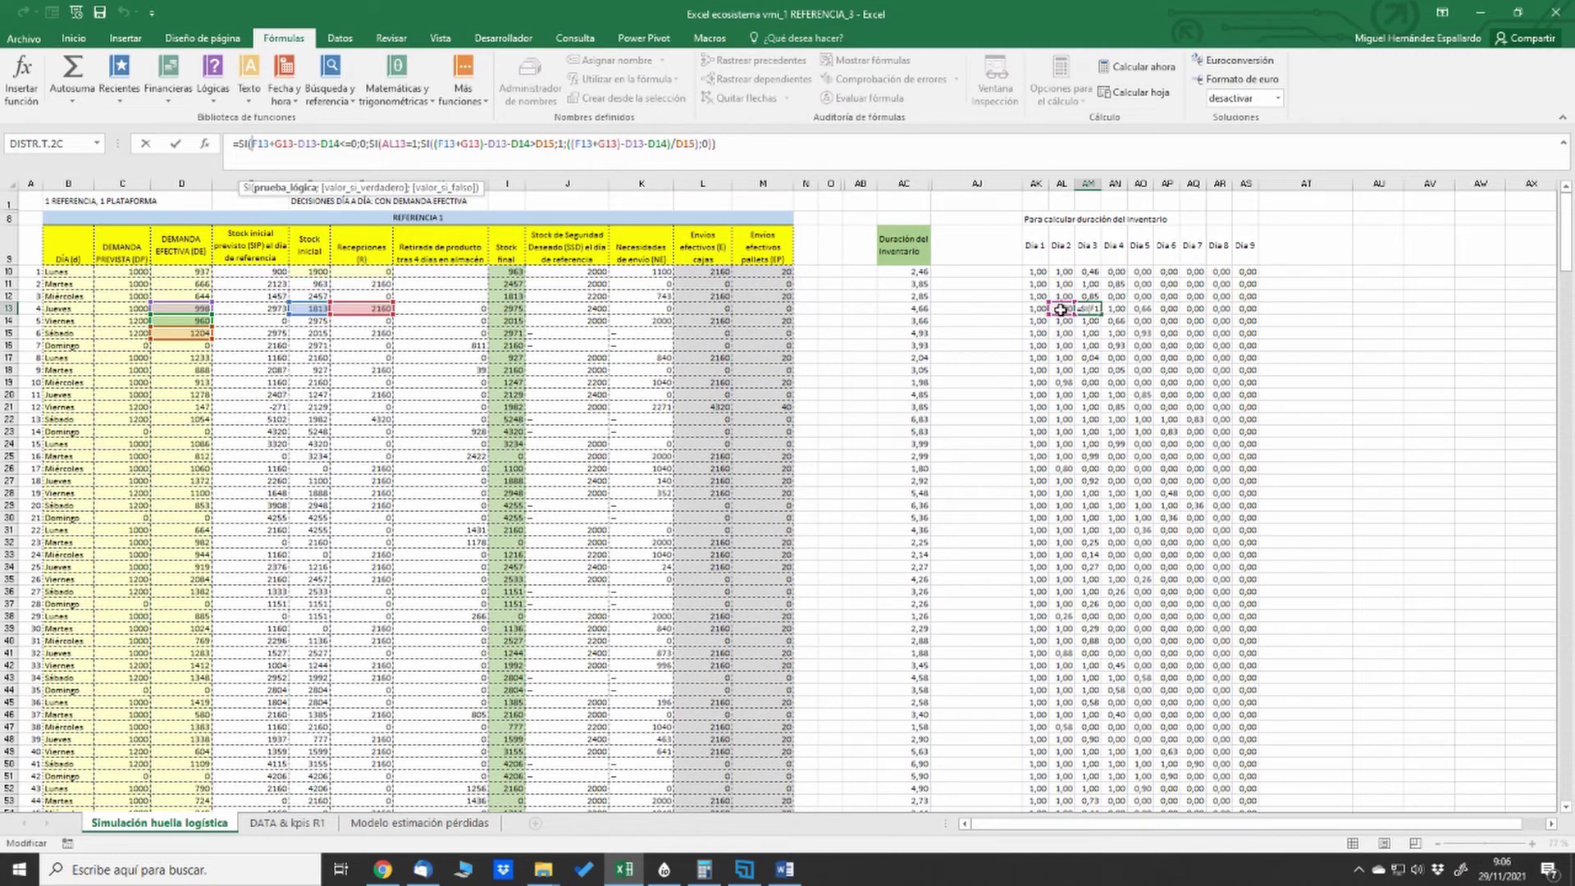
click(417, 144)
text(1;)
click(178, 146)
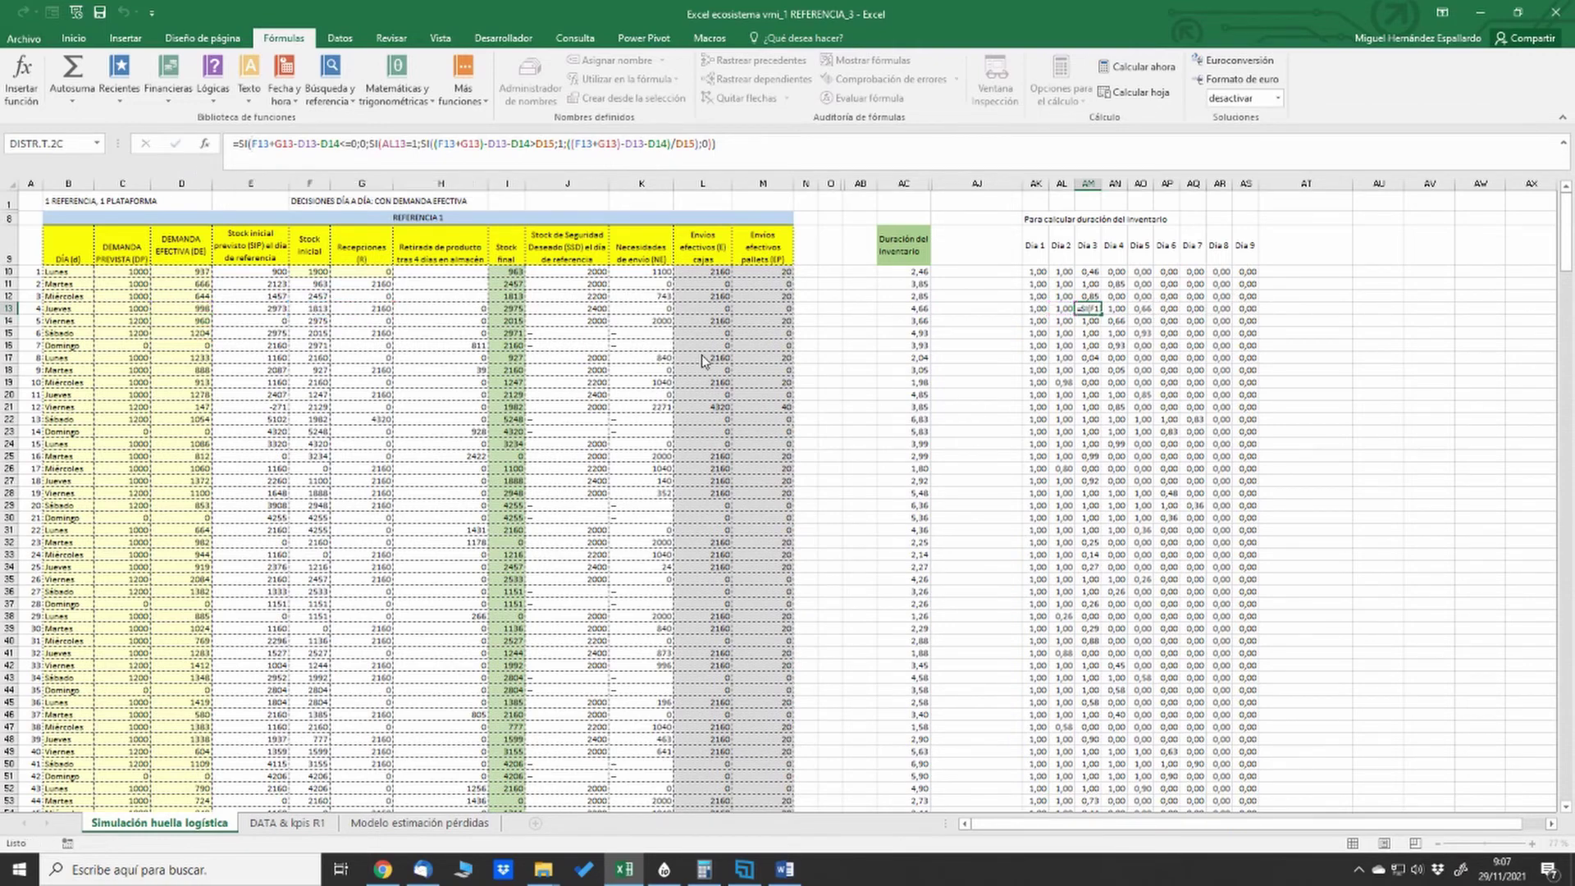
key(ctrl+Return)
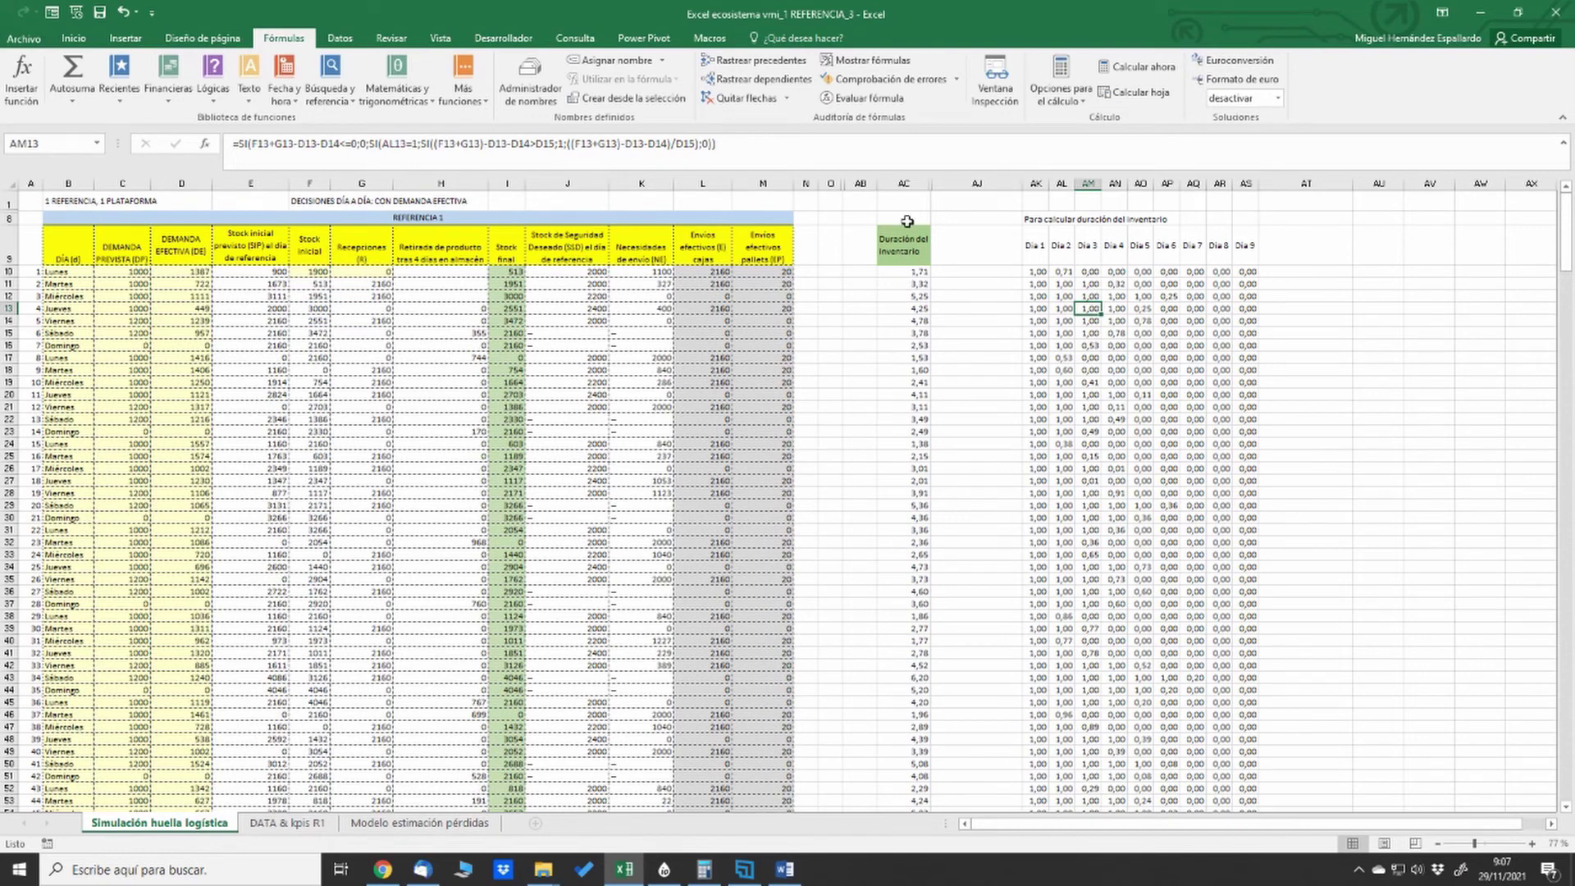
Inspect the inventory duration formula in AC13, =SUMA(AK13:AS13), and the range of daily fractions it adds up.
click(909, 309)
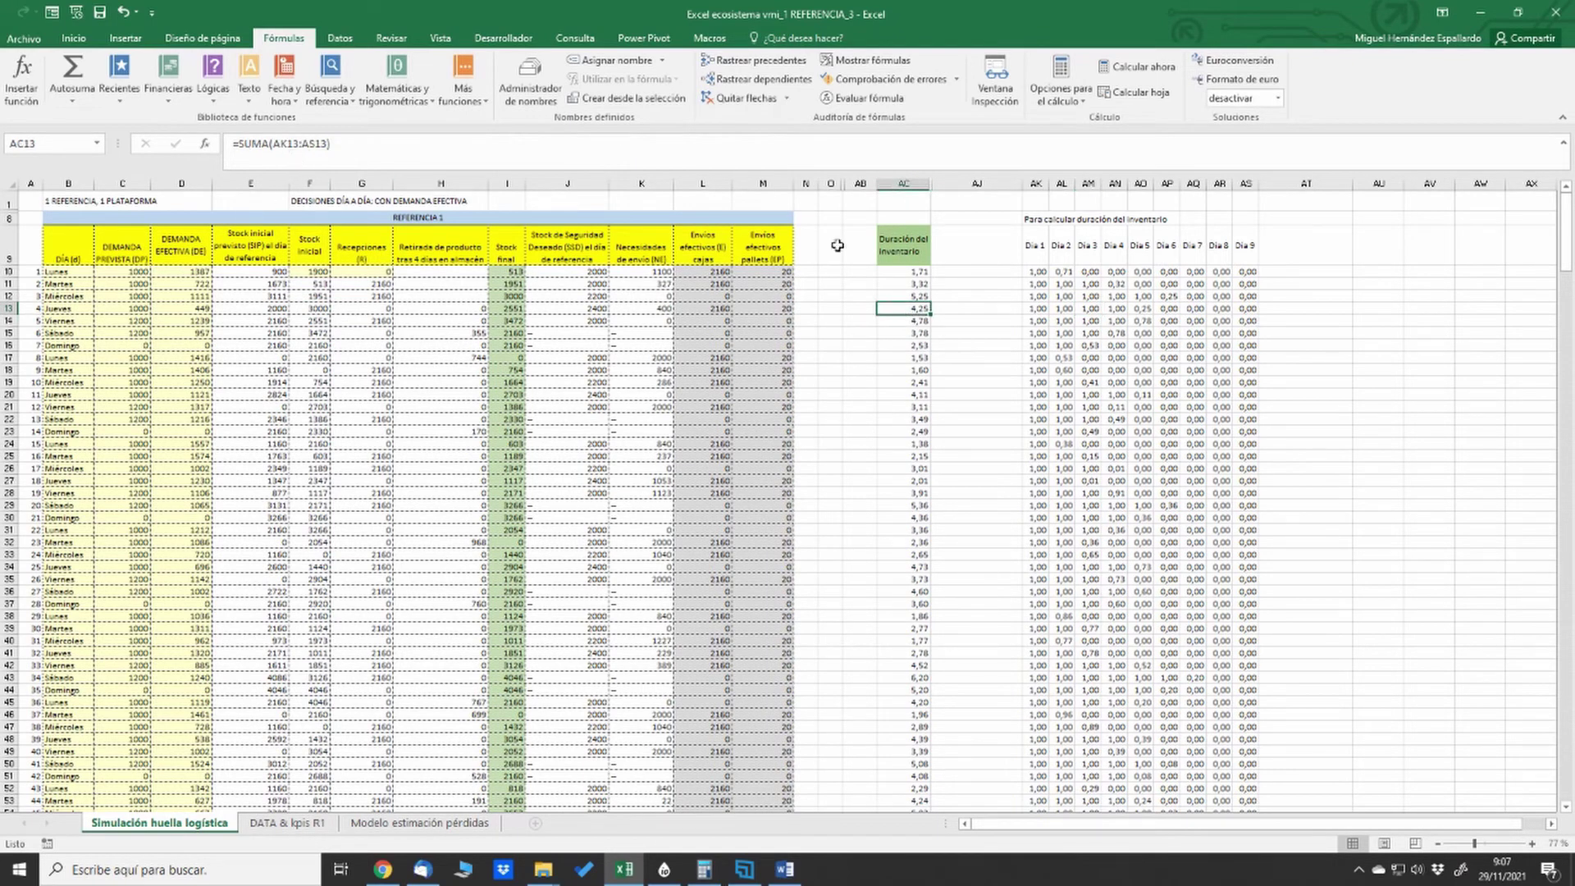
drag(1039, 308, 1253, 311)
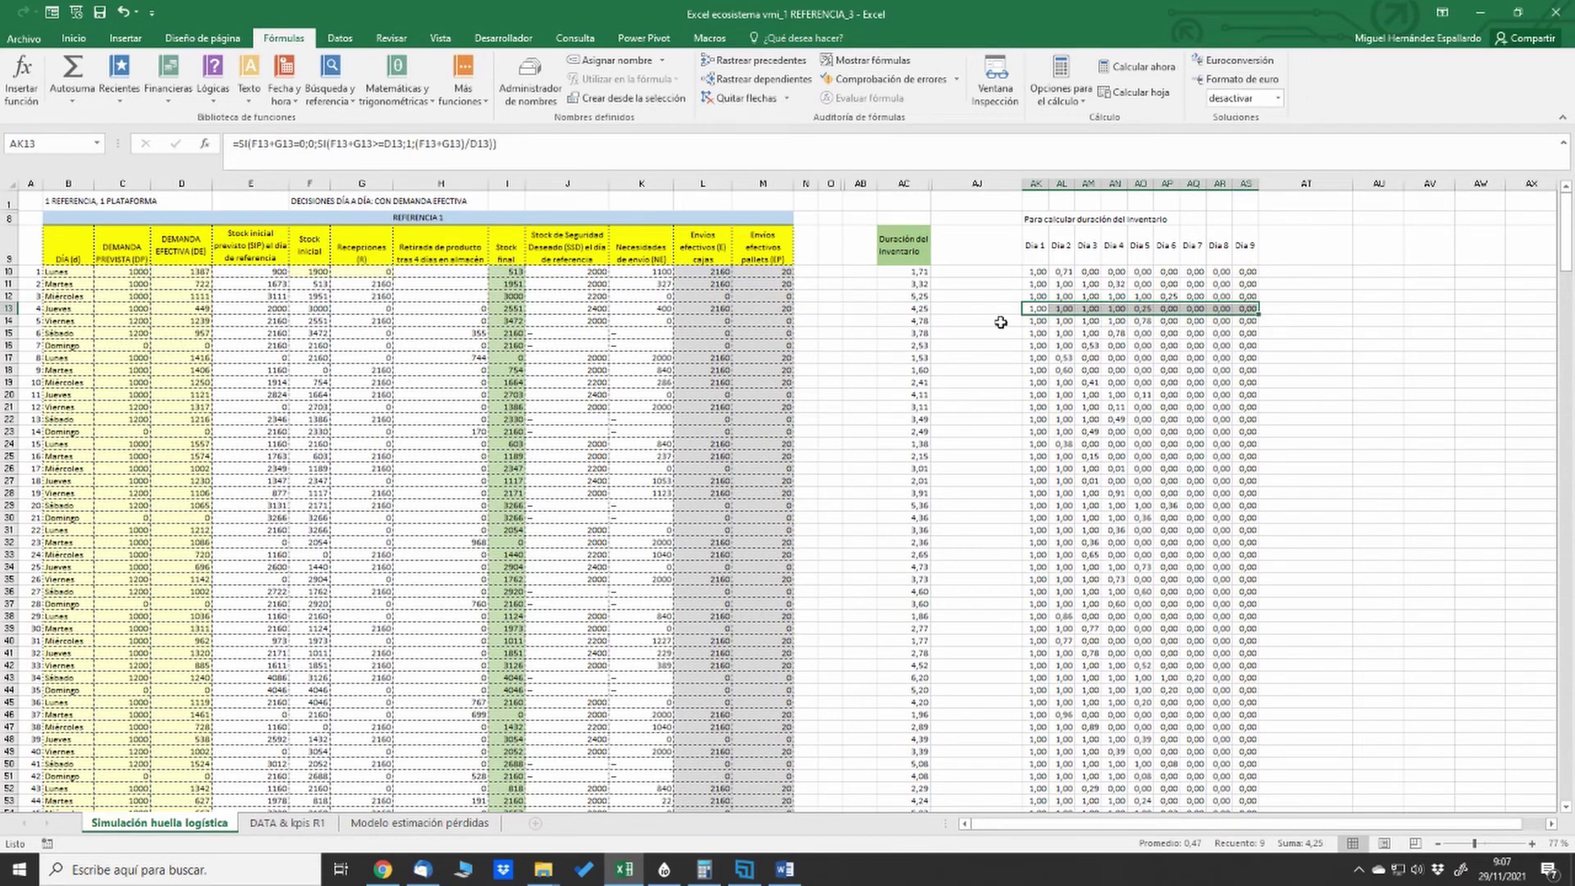
click(913, 309)
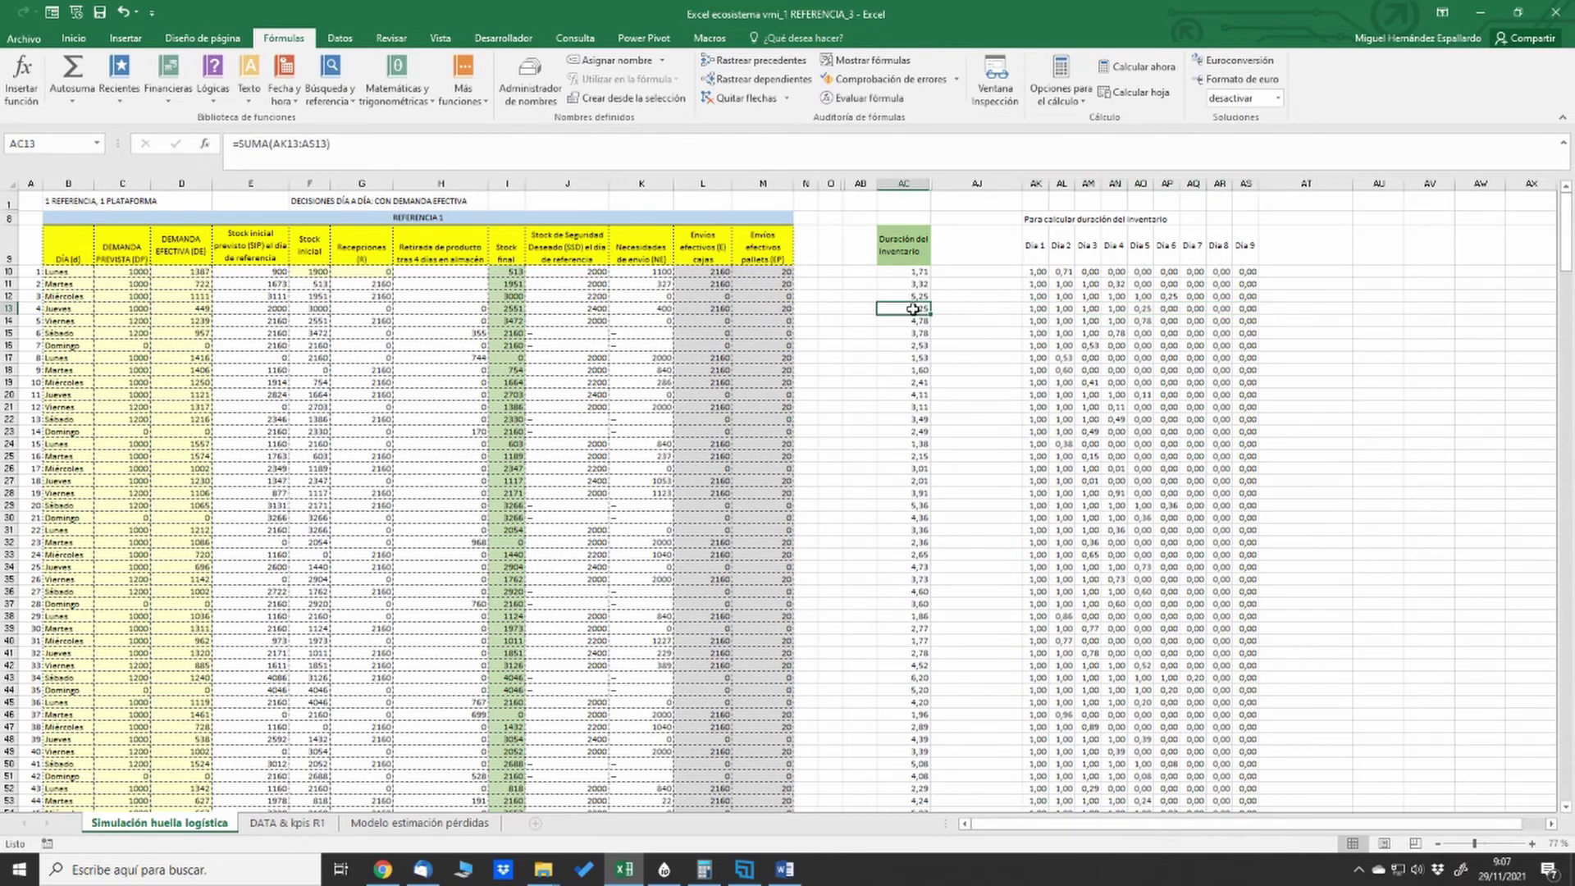
click(297, 145)
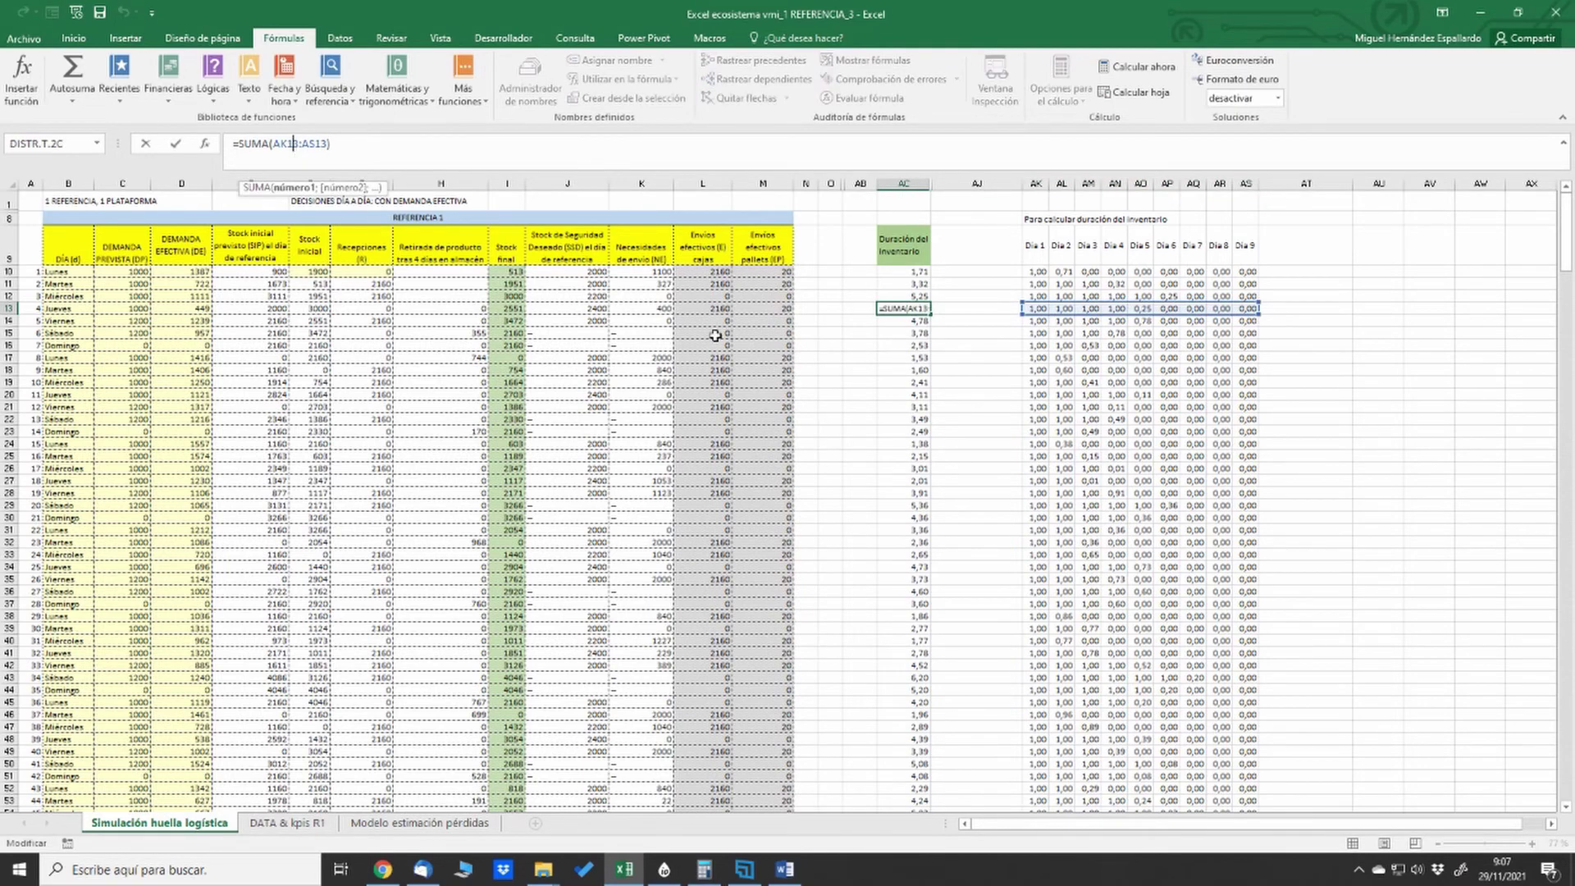
Review the daily fraction columns Día 1 to Día 9 down through the year's rows, and inspect the Día 8 formula in AR11.
click(1227, 354)
scroll(1228, 386, down, 12)
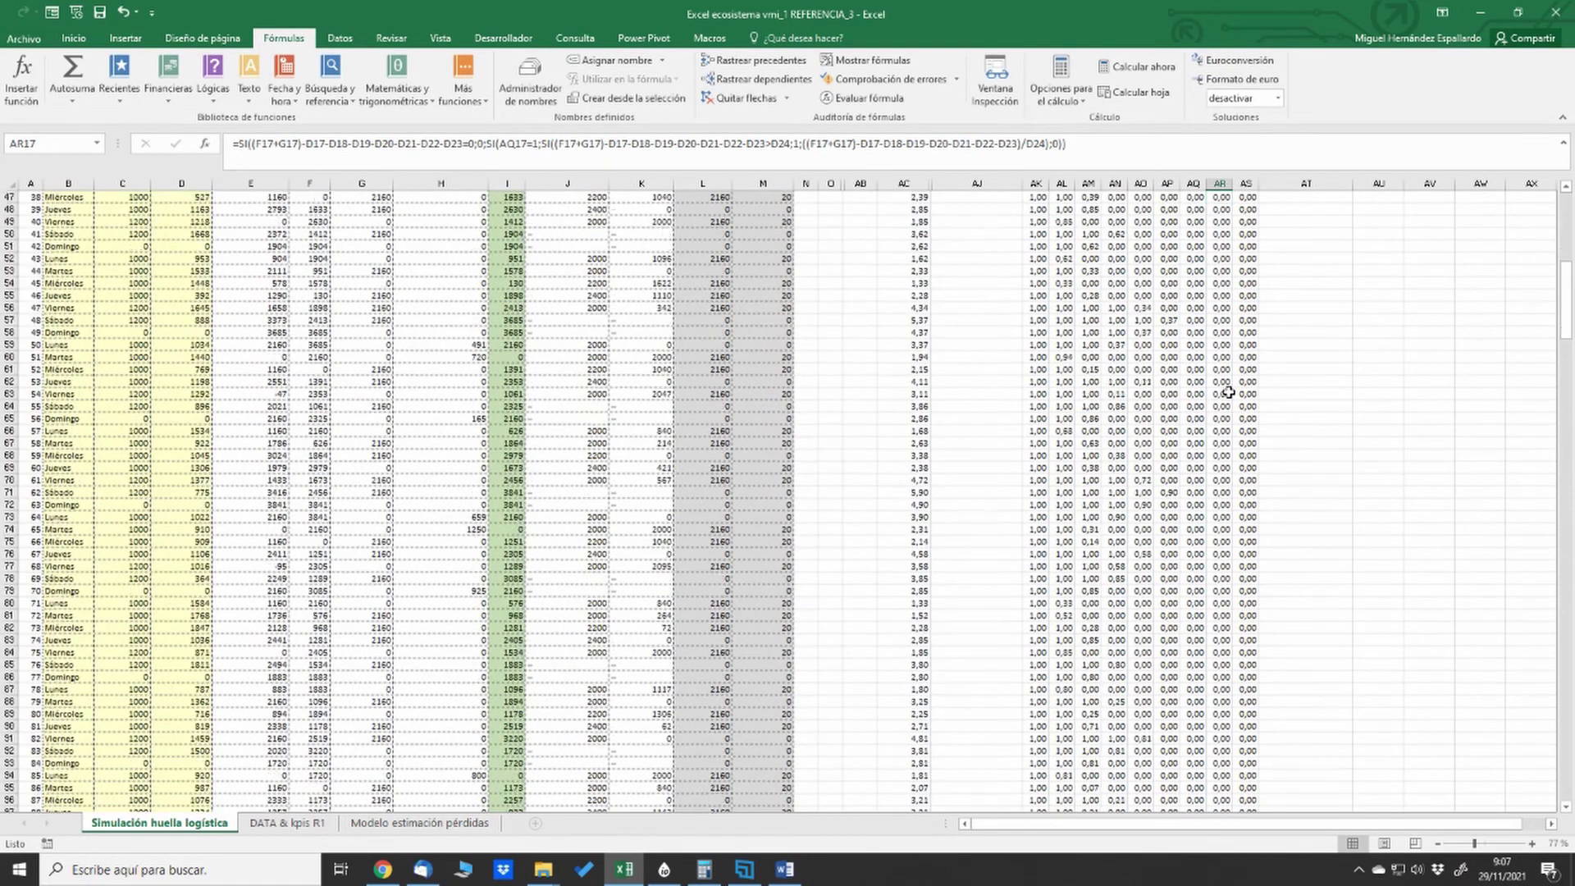
scroll(1228, 392, down, 20)
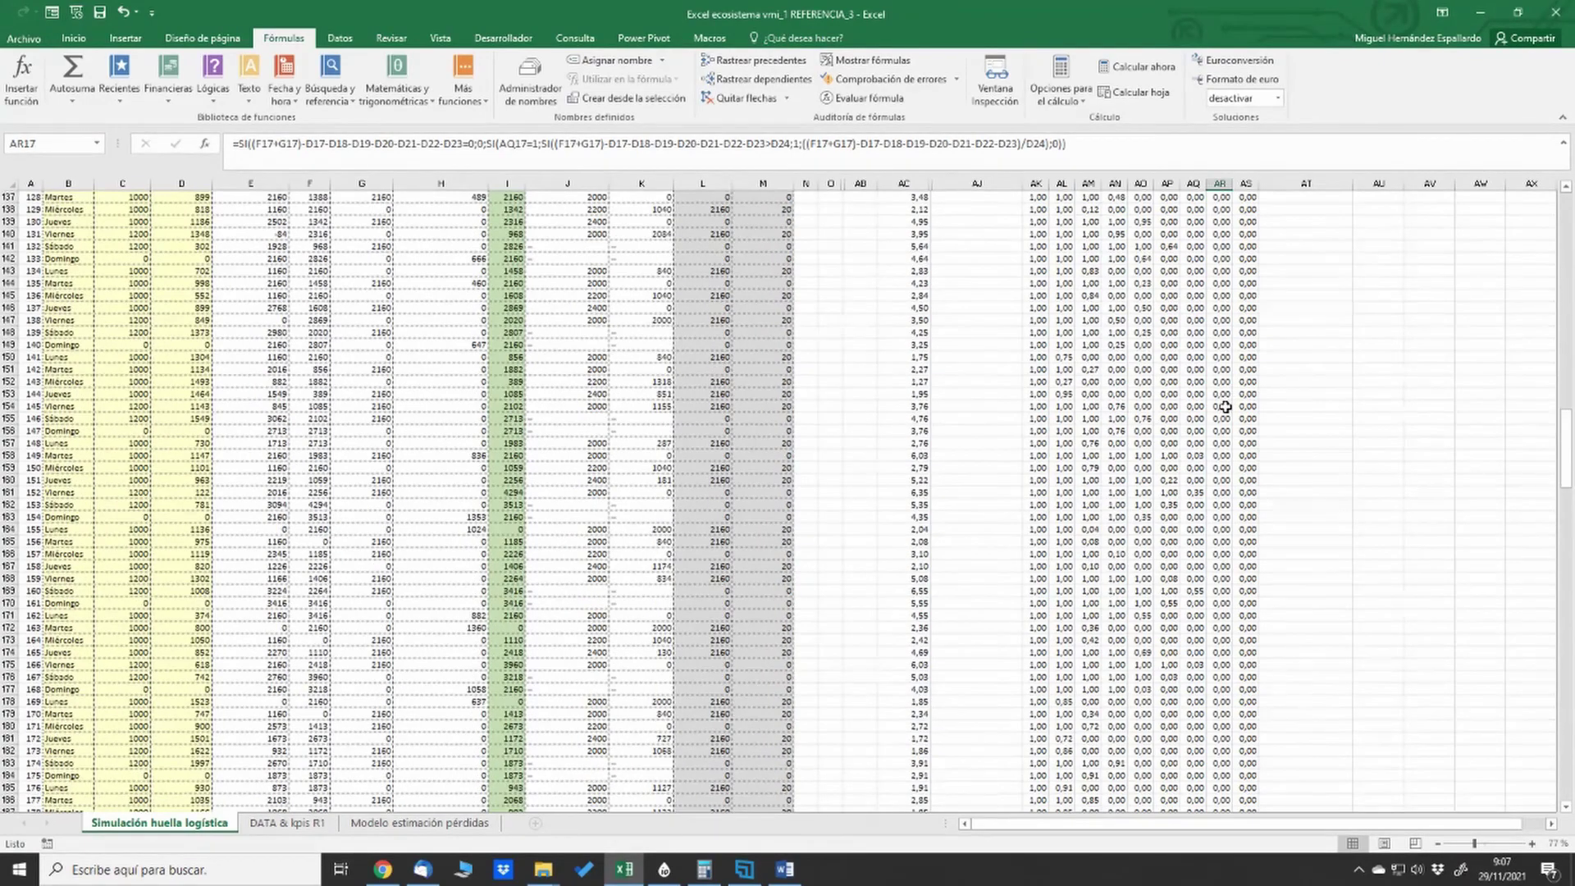
scroll(1222, 784, down, 13)
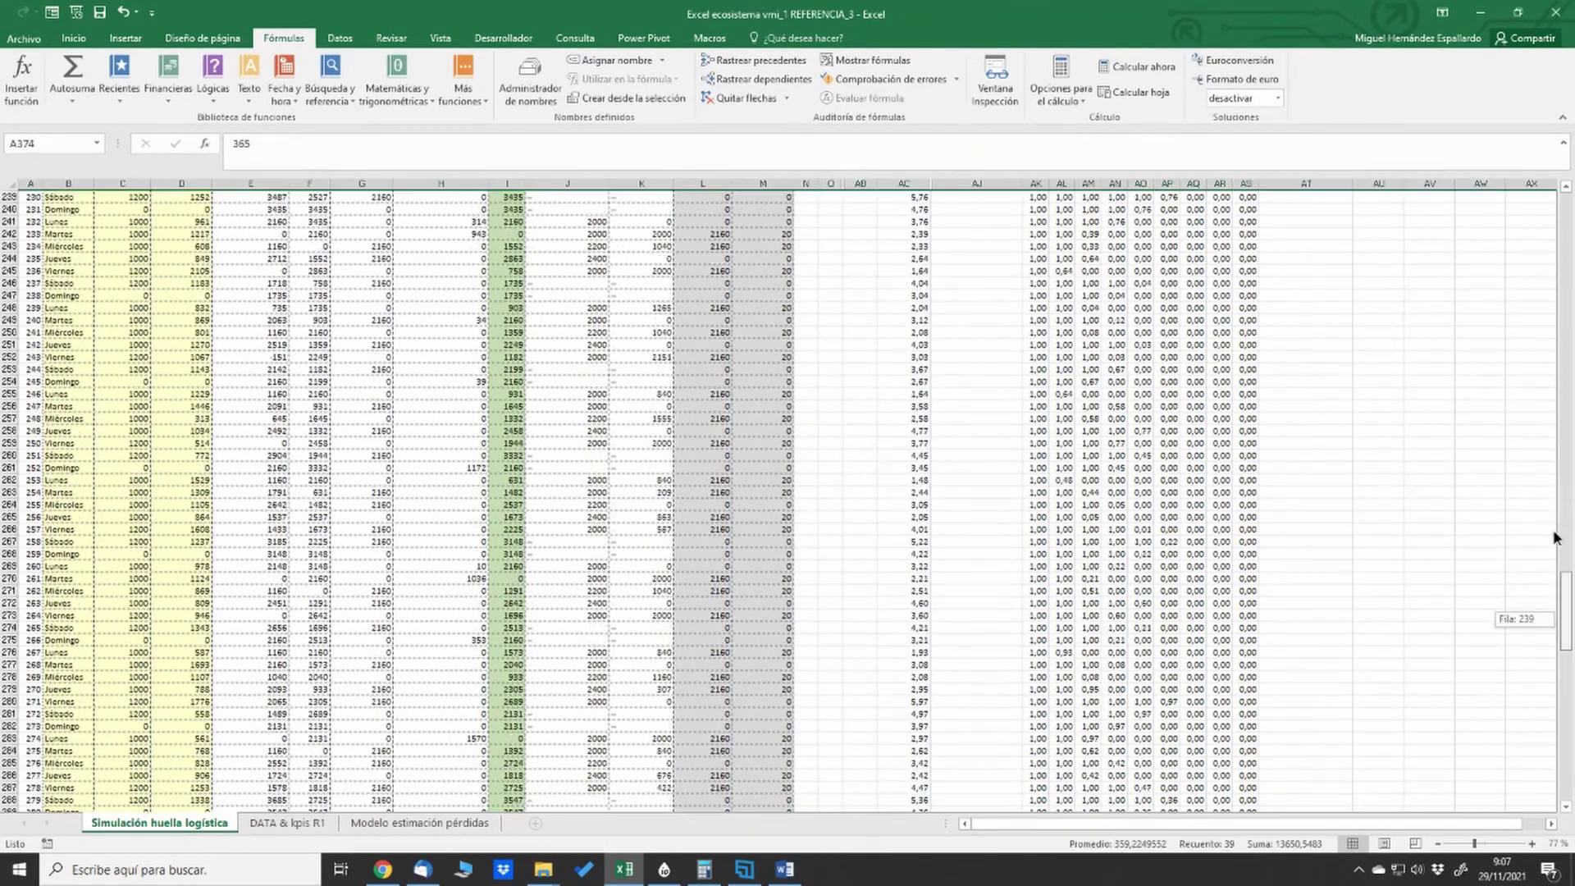
drag(1557, 536, 1566, 156)
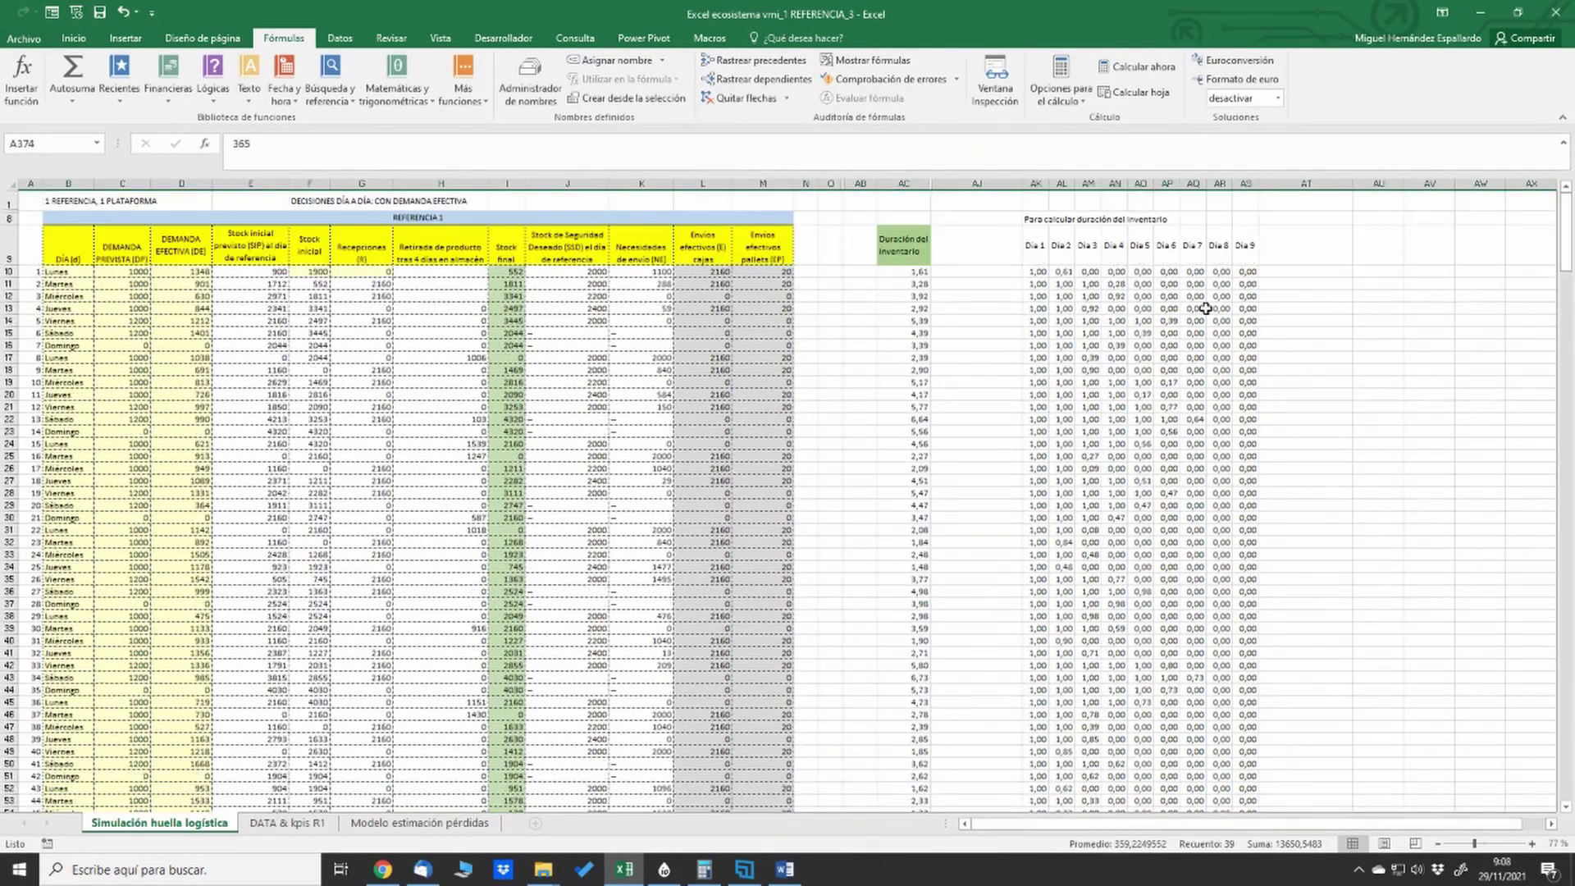
click(1213, 283)
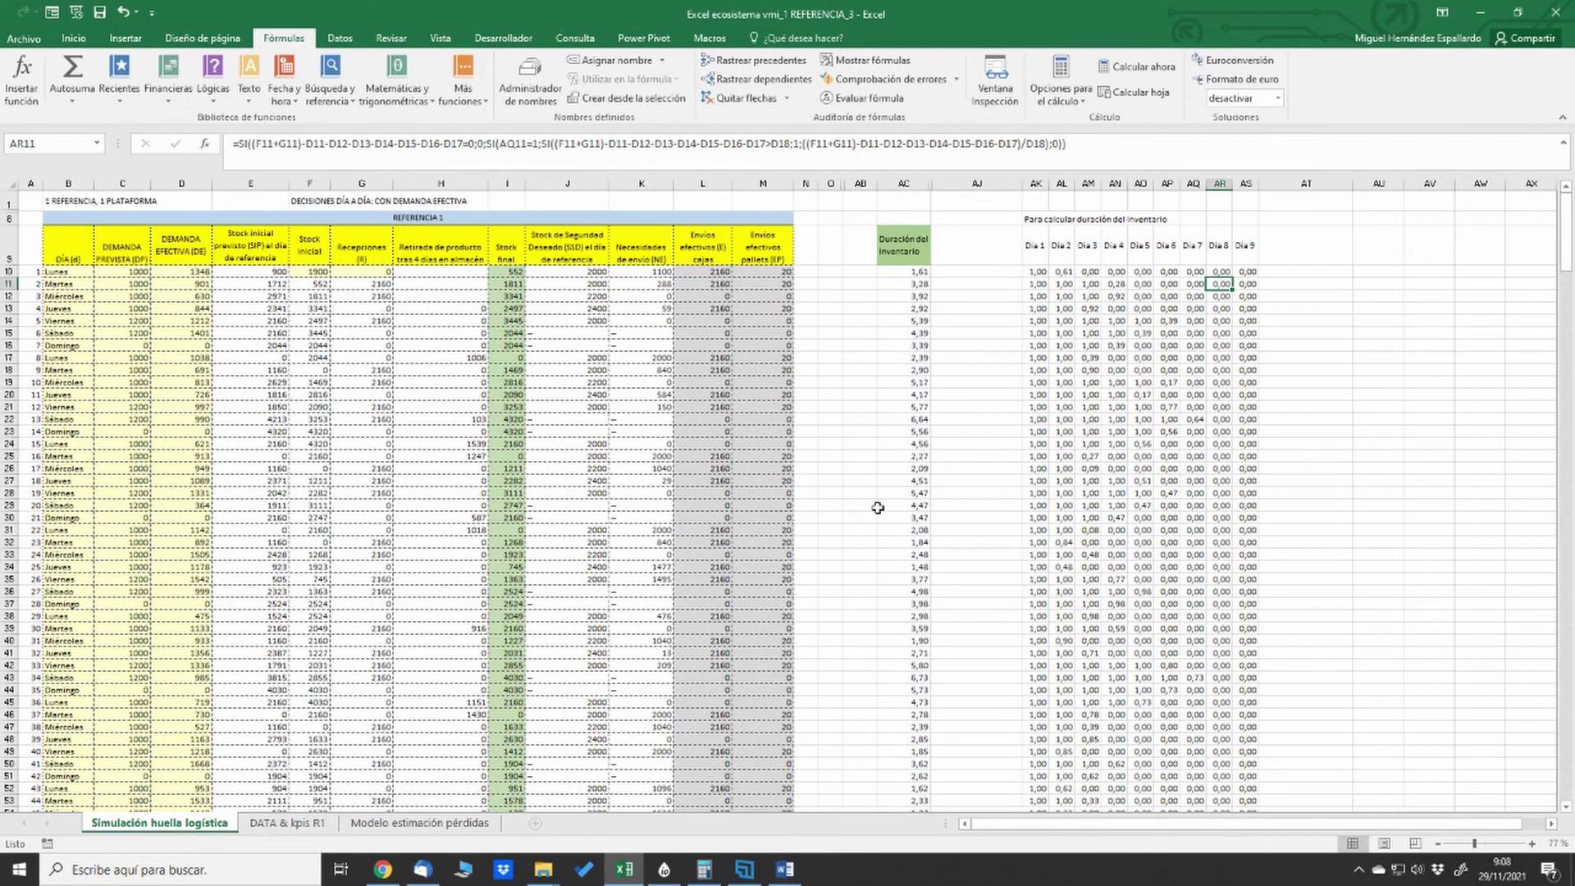
On the DATA & kpis R1 sheet, inspect the average inventory duration formula in L10, which rounds the average of AC10:AC374, without altering it.
click(296, 823)
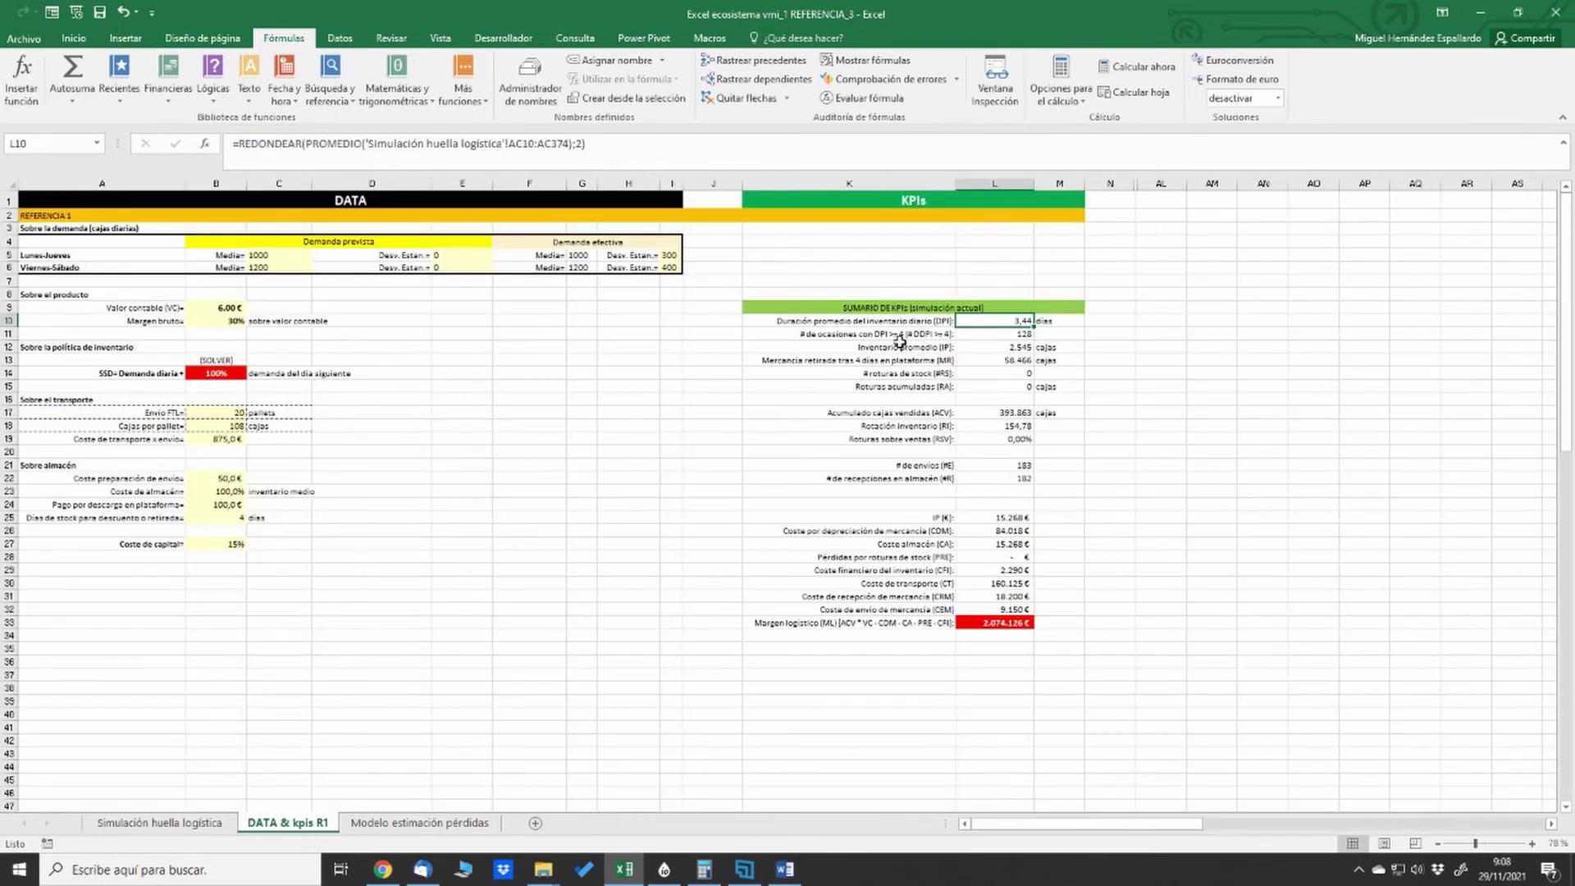
drag(914, 322, 1035, 332)
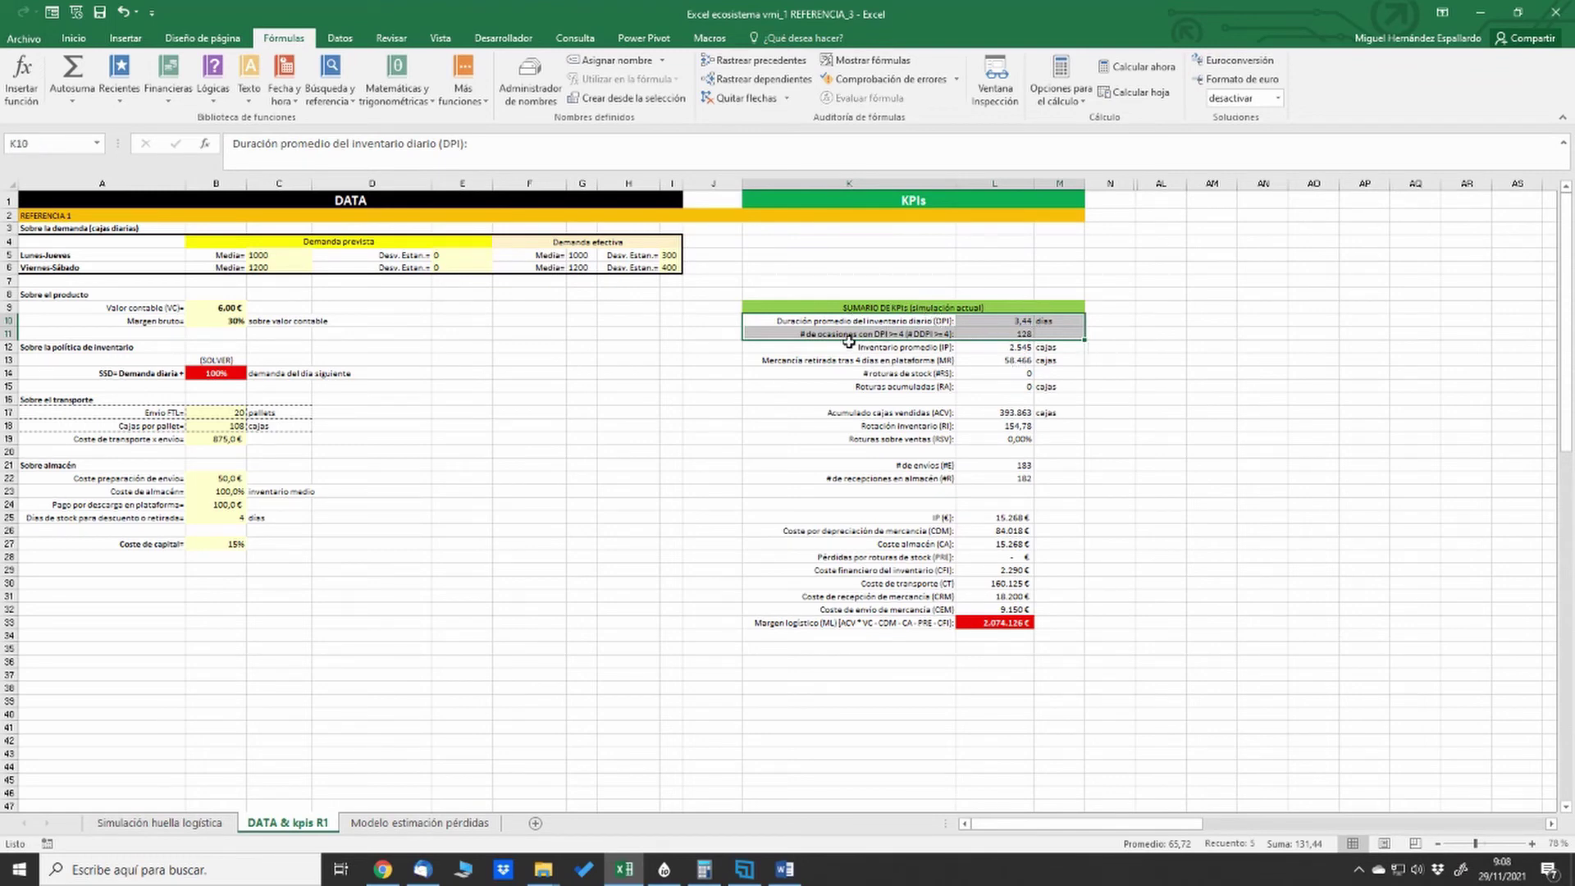
click(827, 322)
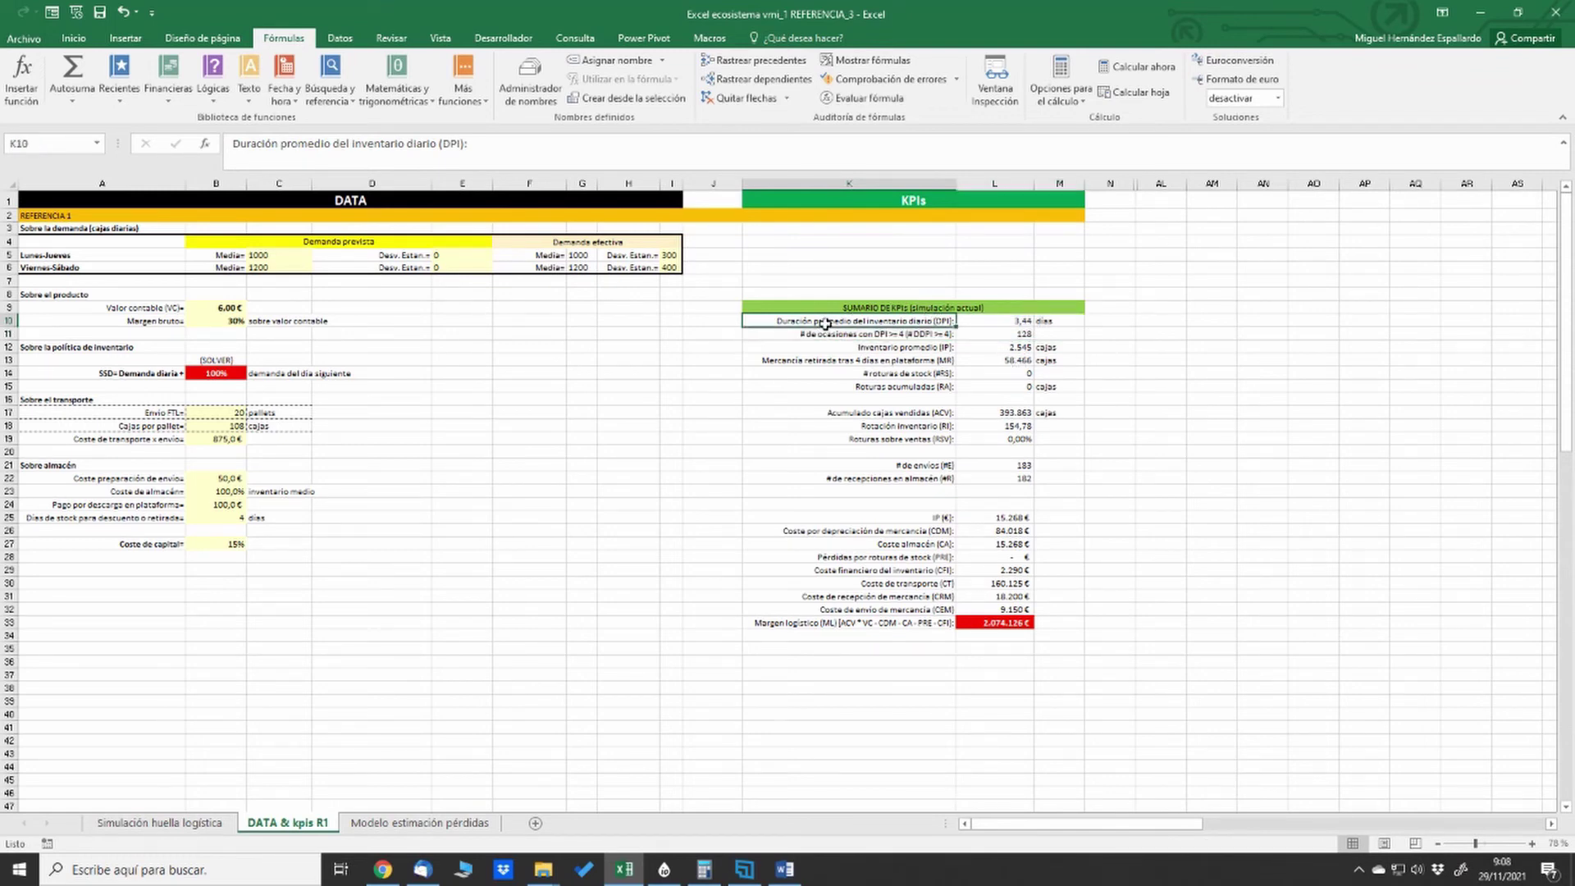
click(1019, 322)
click(357, 144)
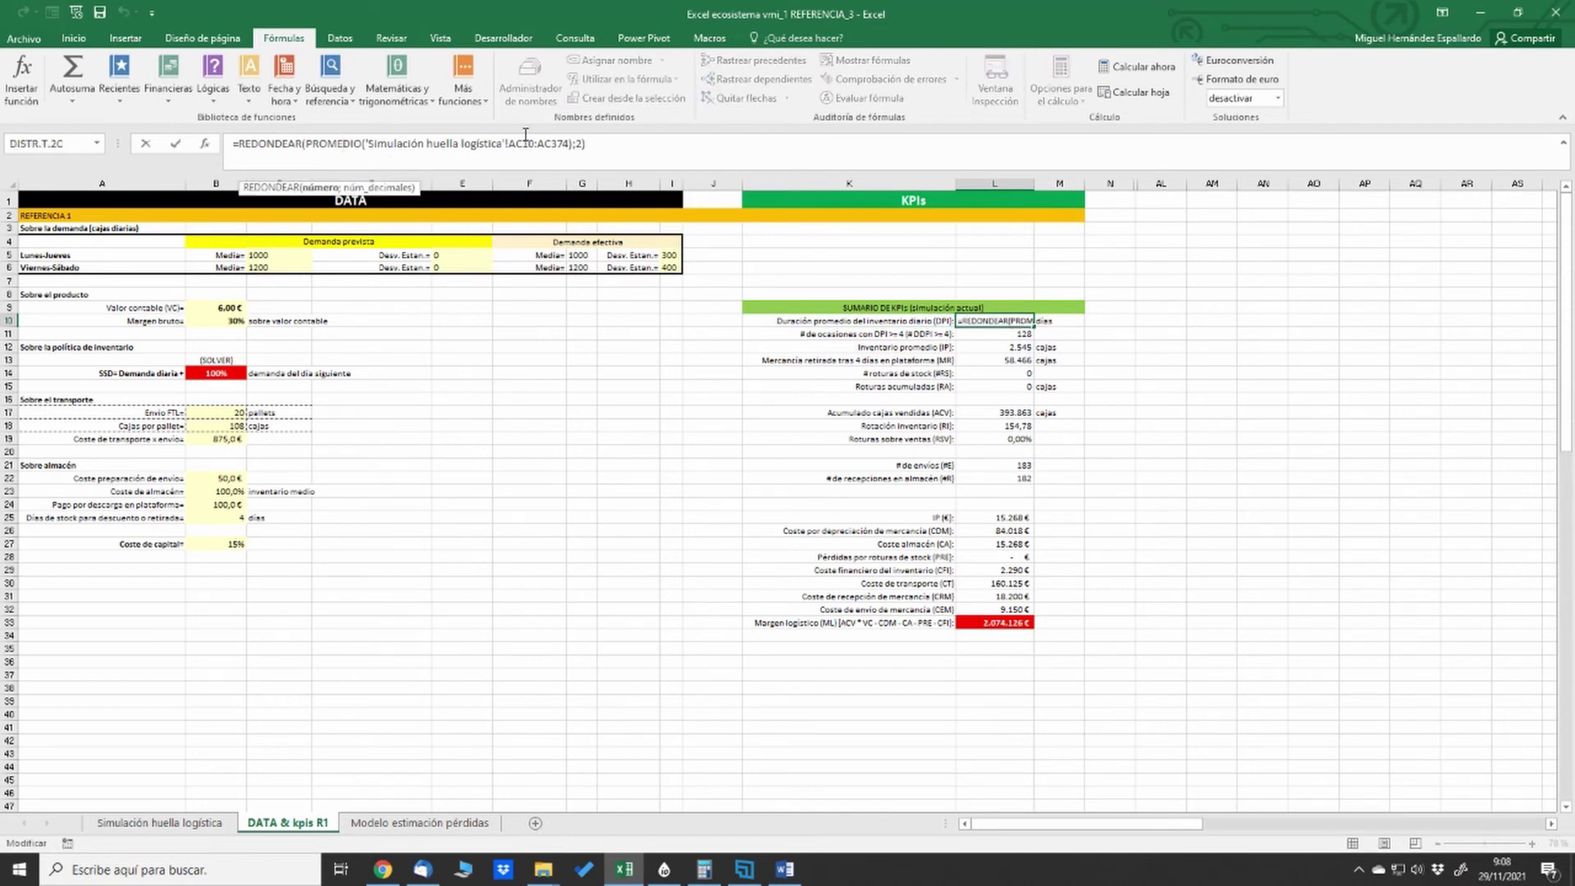
key(Return)
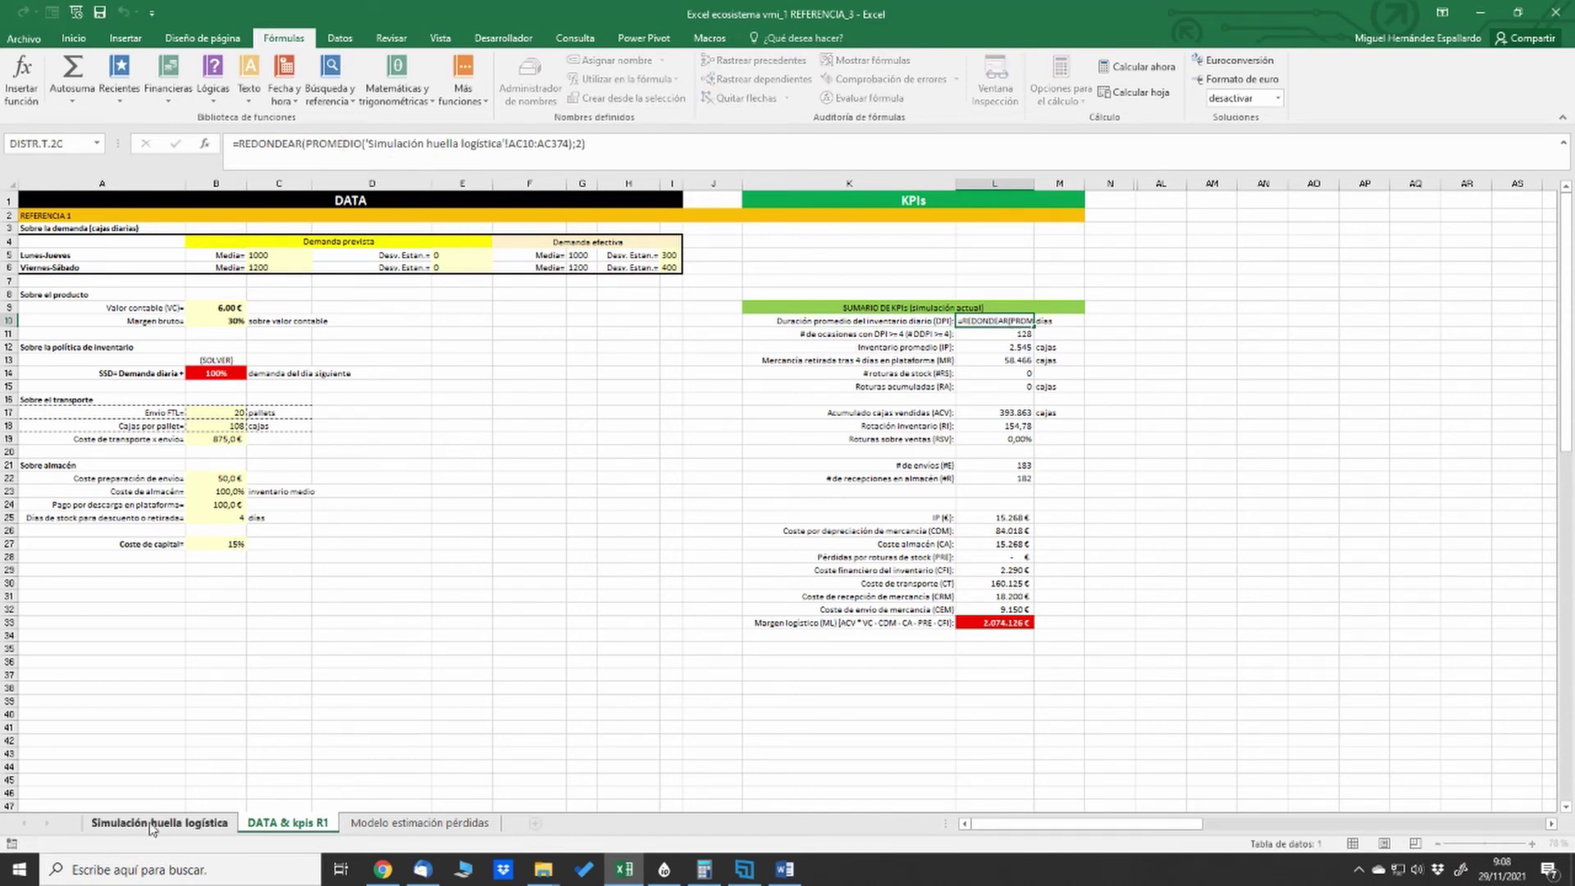
Check AC10, the first Duración del inventario cell on the Simulación huella logística sheet, and return to the DATA & kpis R1 sheet.
click(159, 823)
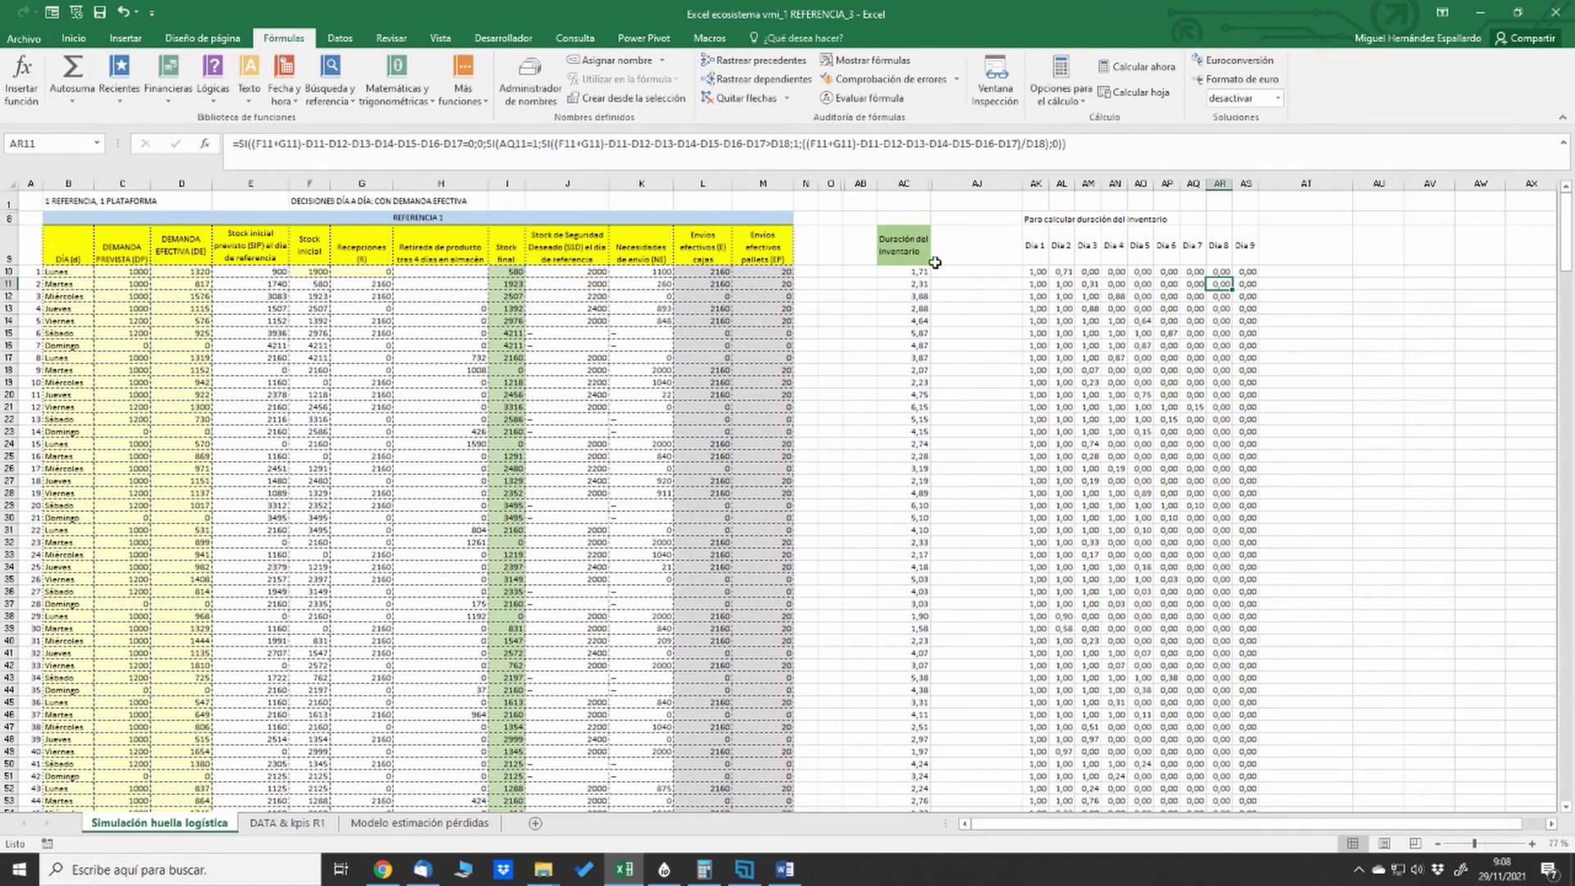
click(907, 273)
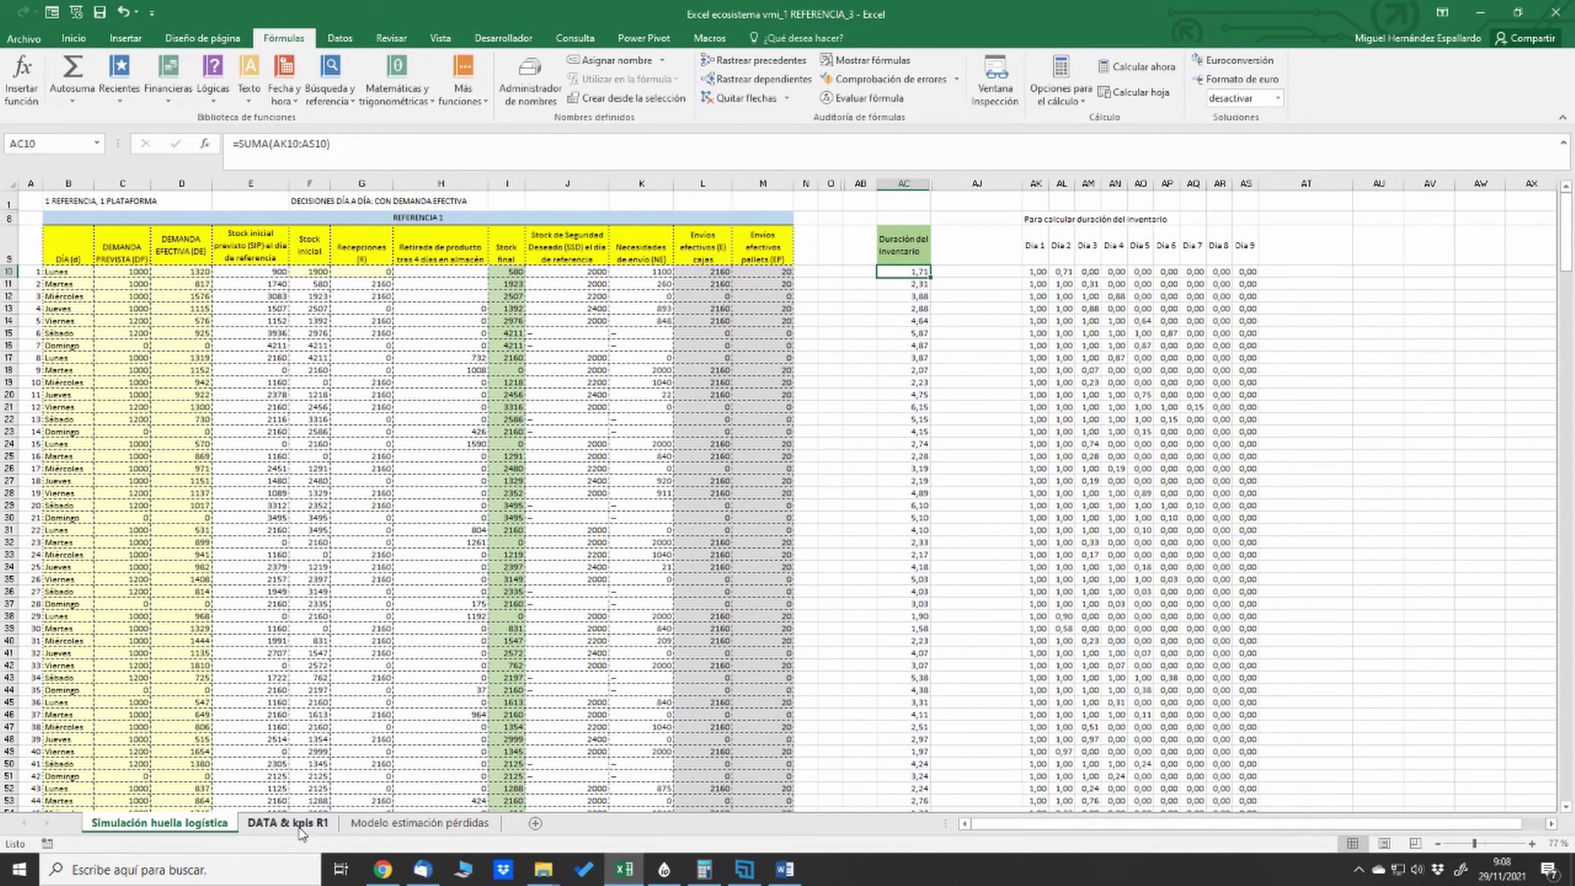
click(287, 823)
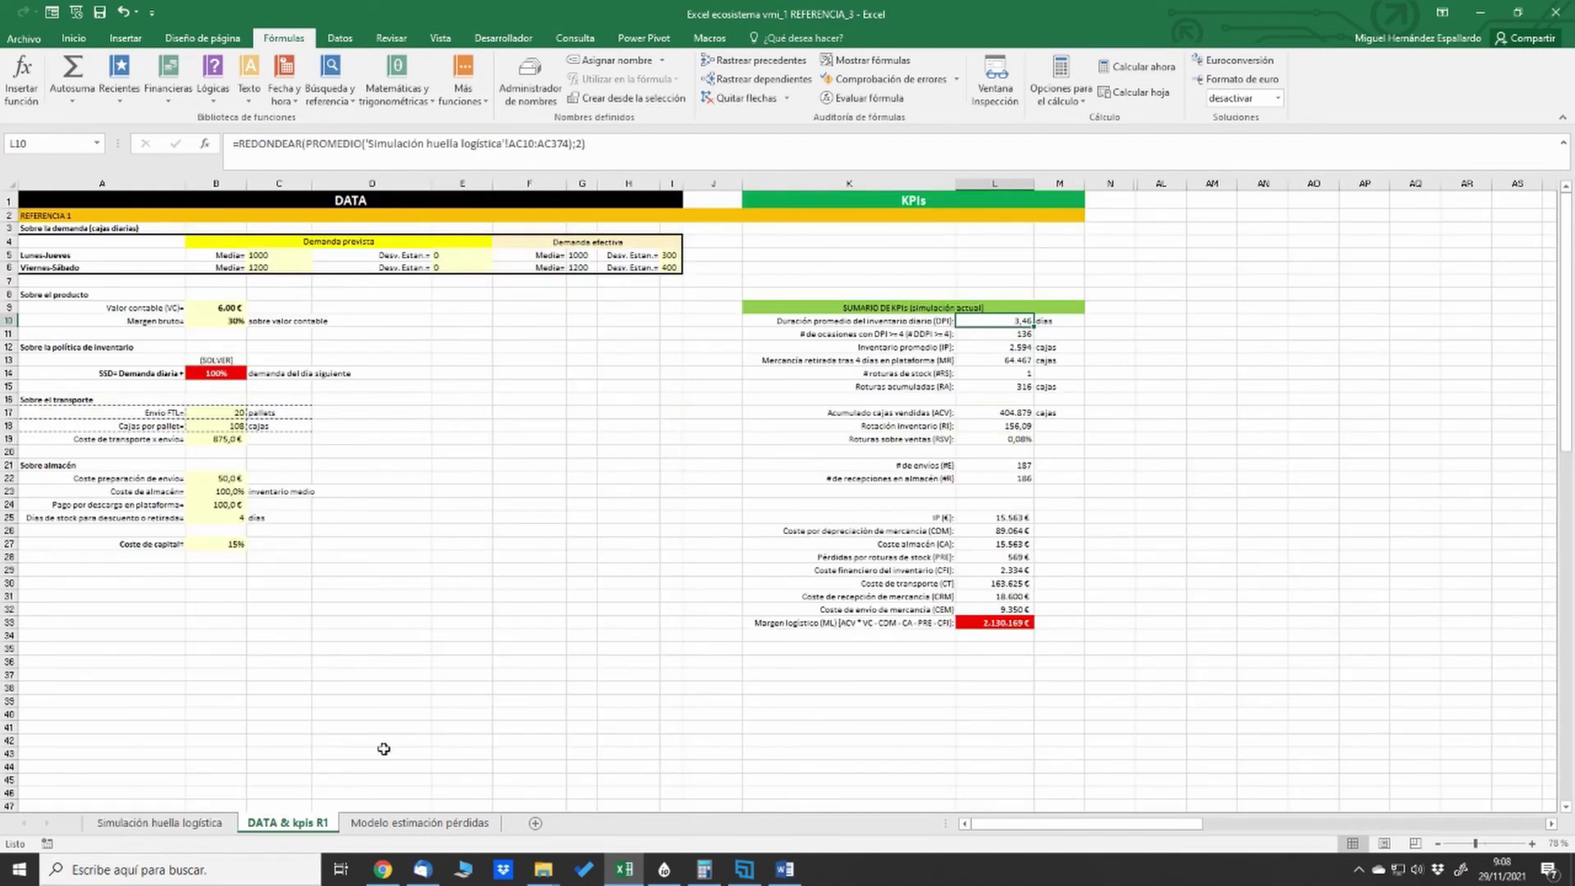
Inspect the CONTAR.SI formula in L11, including its range AC10:AC374 and the ">"&B25 criterion, keeping it unchanged.
click(985, 334)
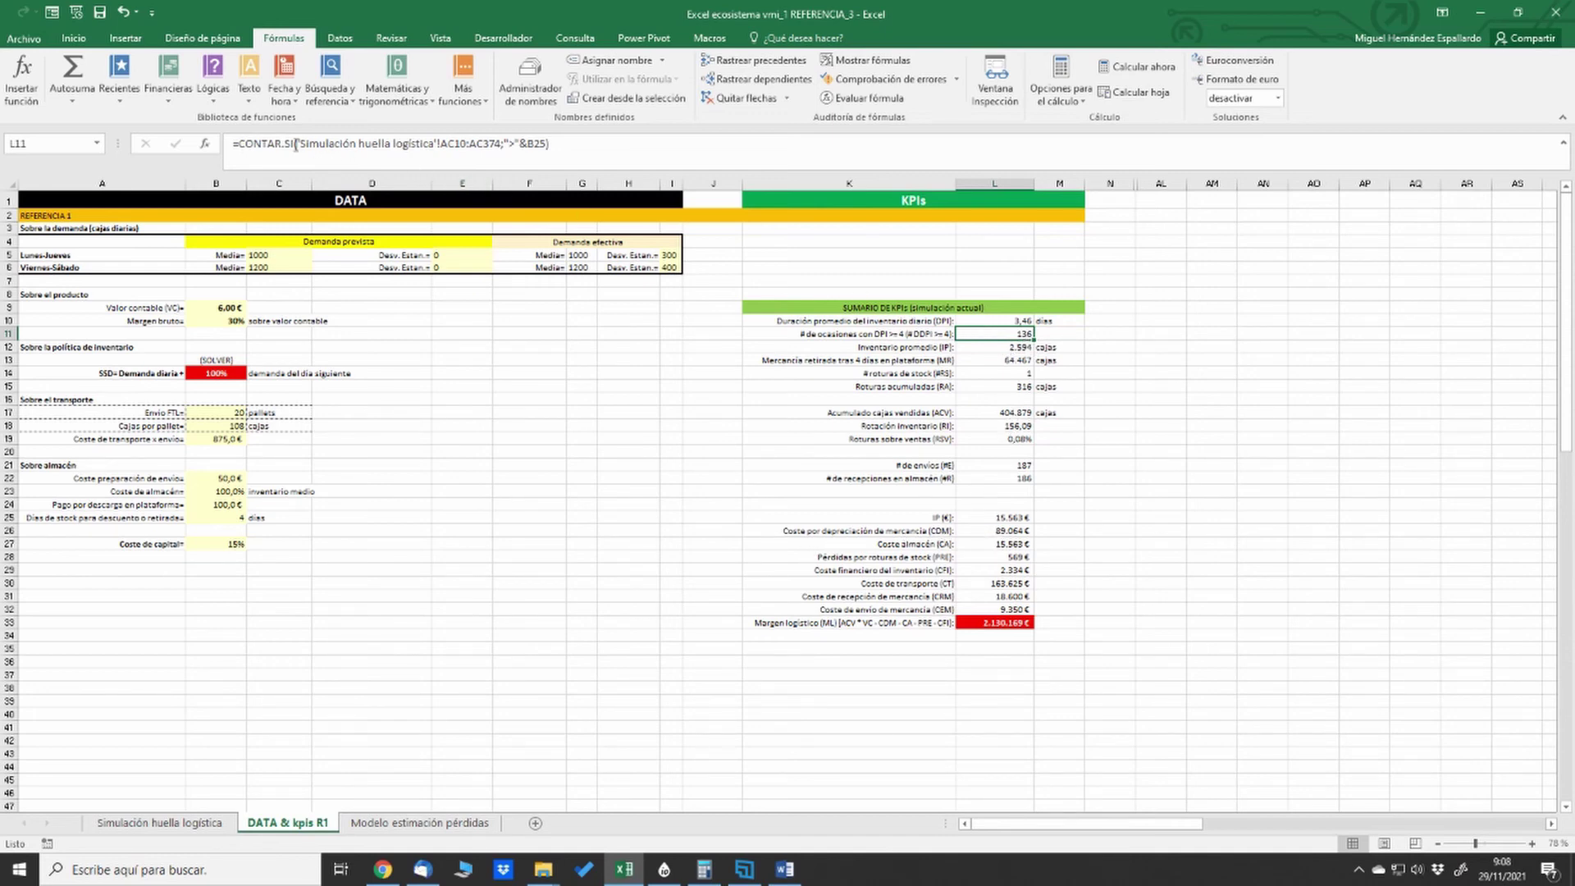
click(242, 143)
drag(239, 145, 307, 144)
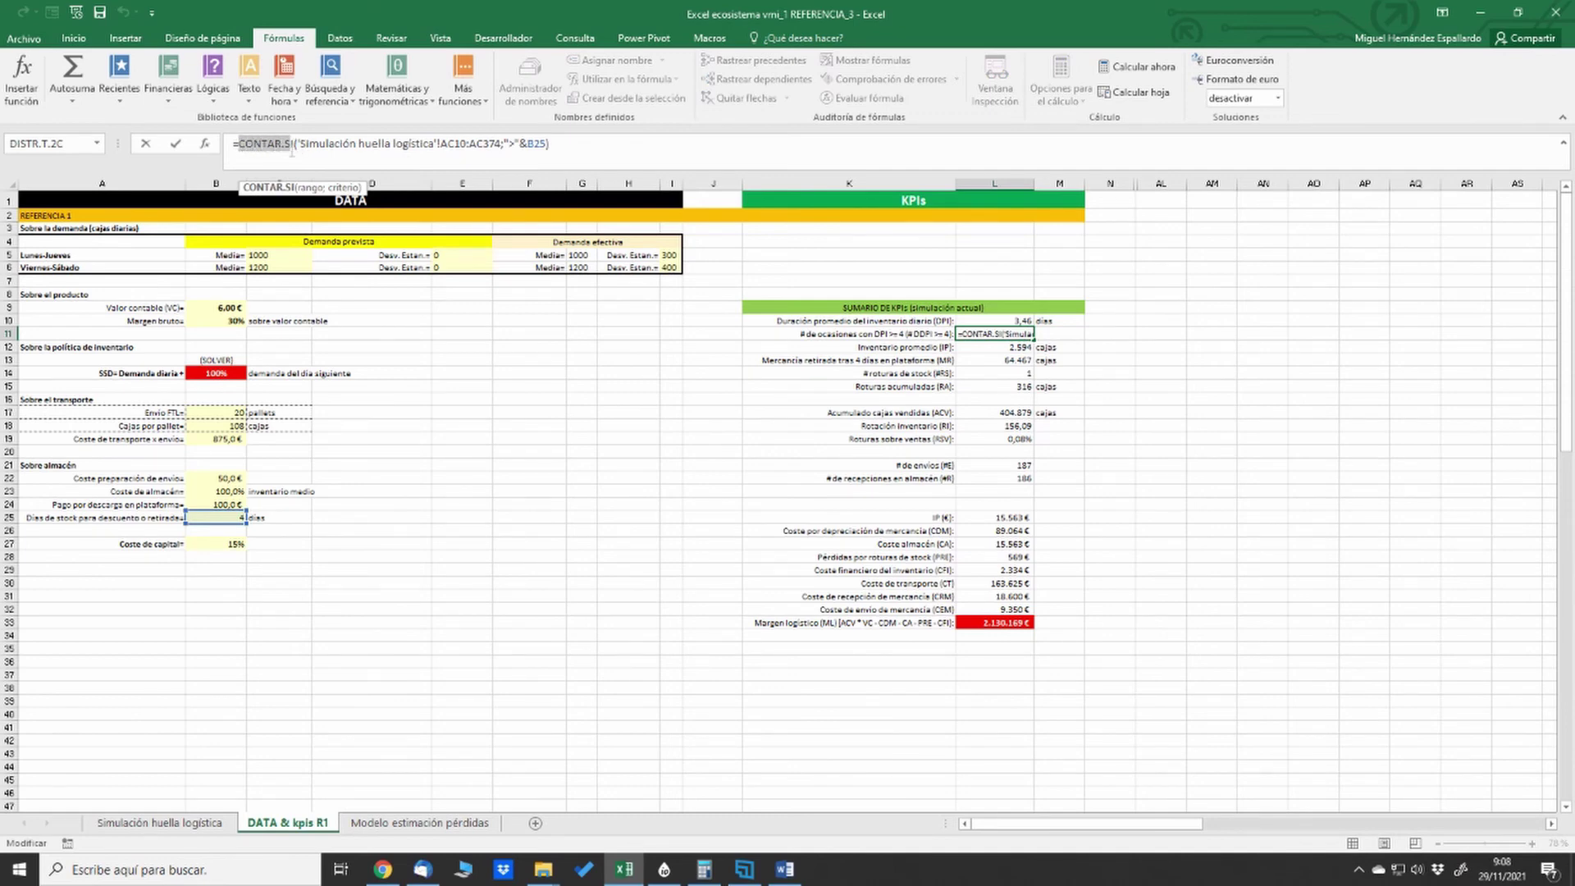
drag(297, 147, 504, 146)
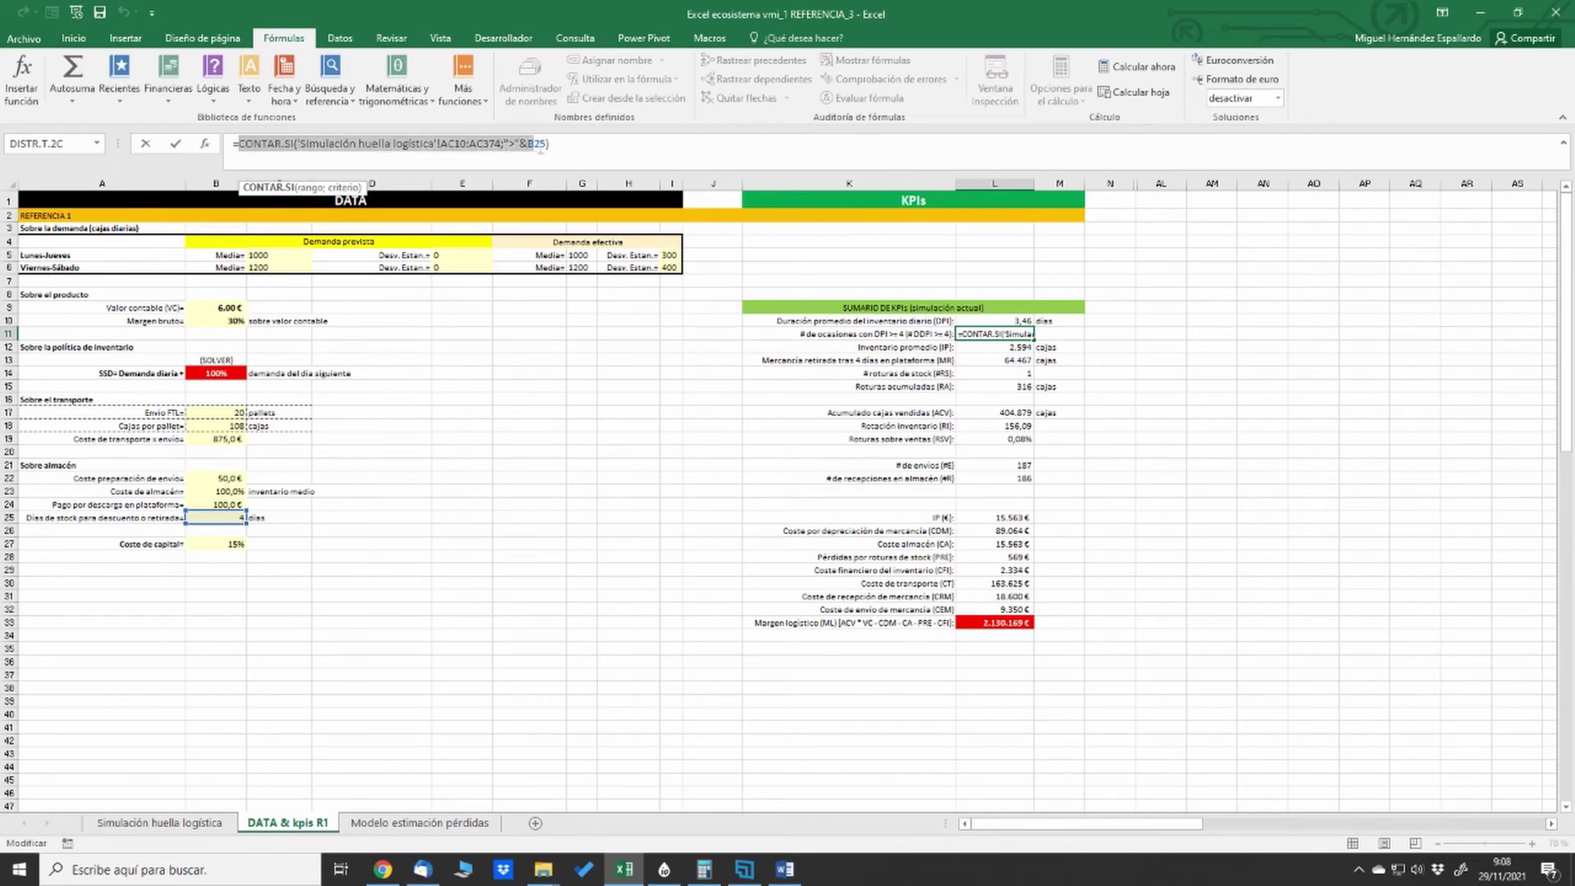
drag(547, 148, 546, 146)
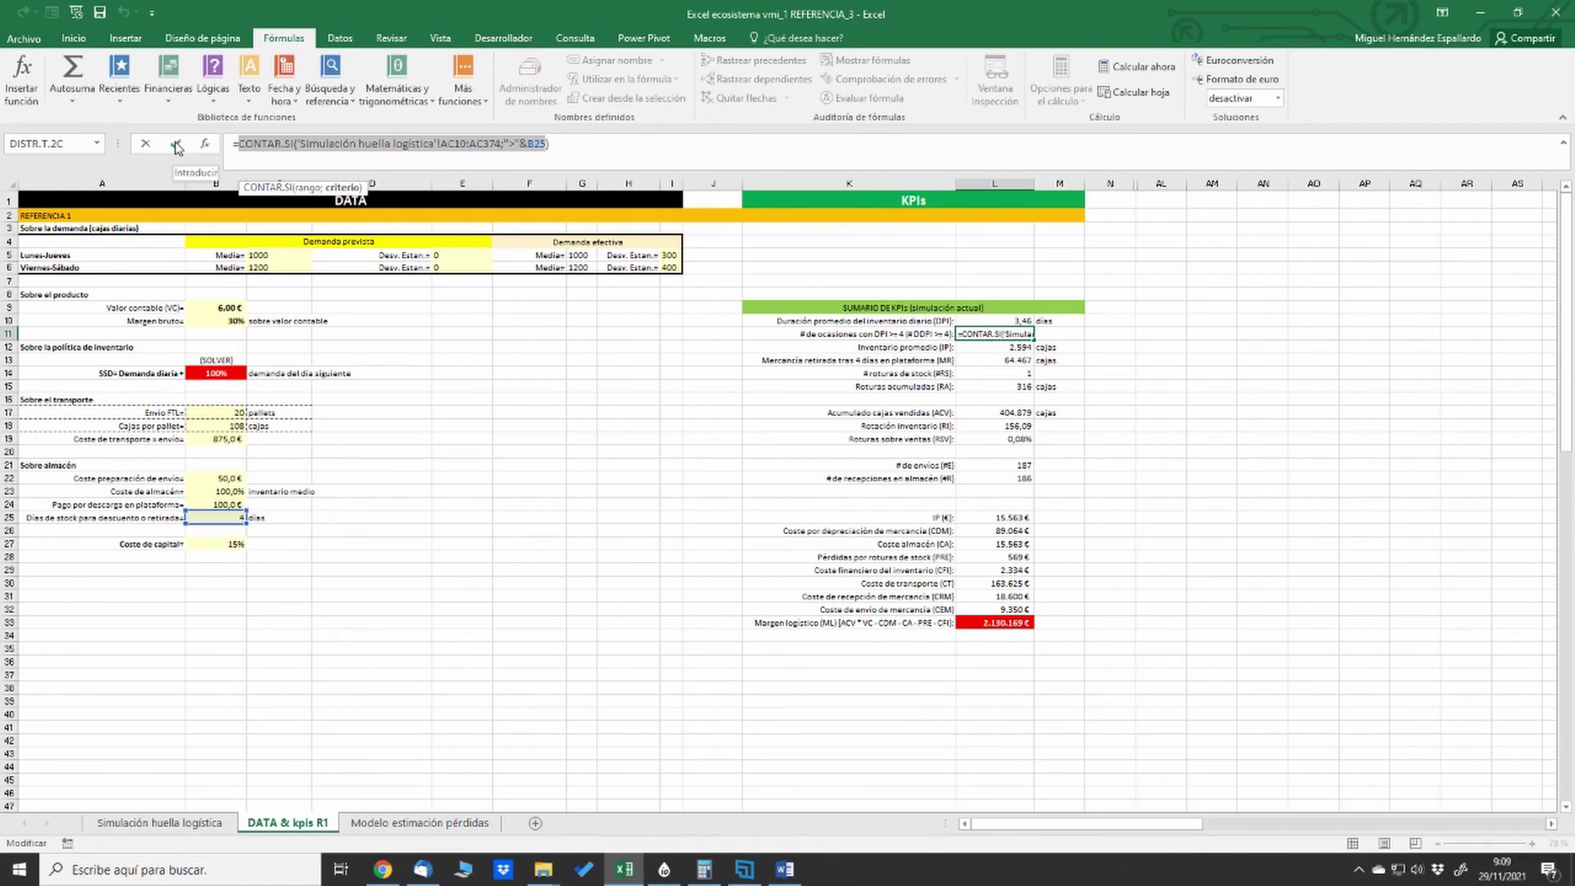
click(176, 146)
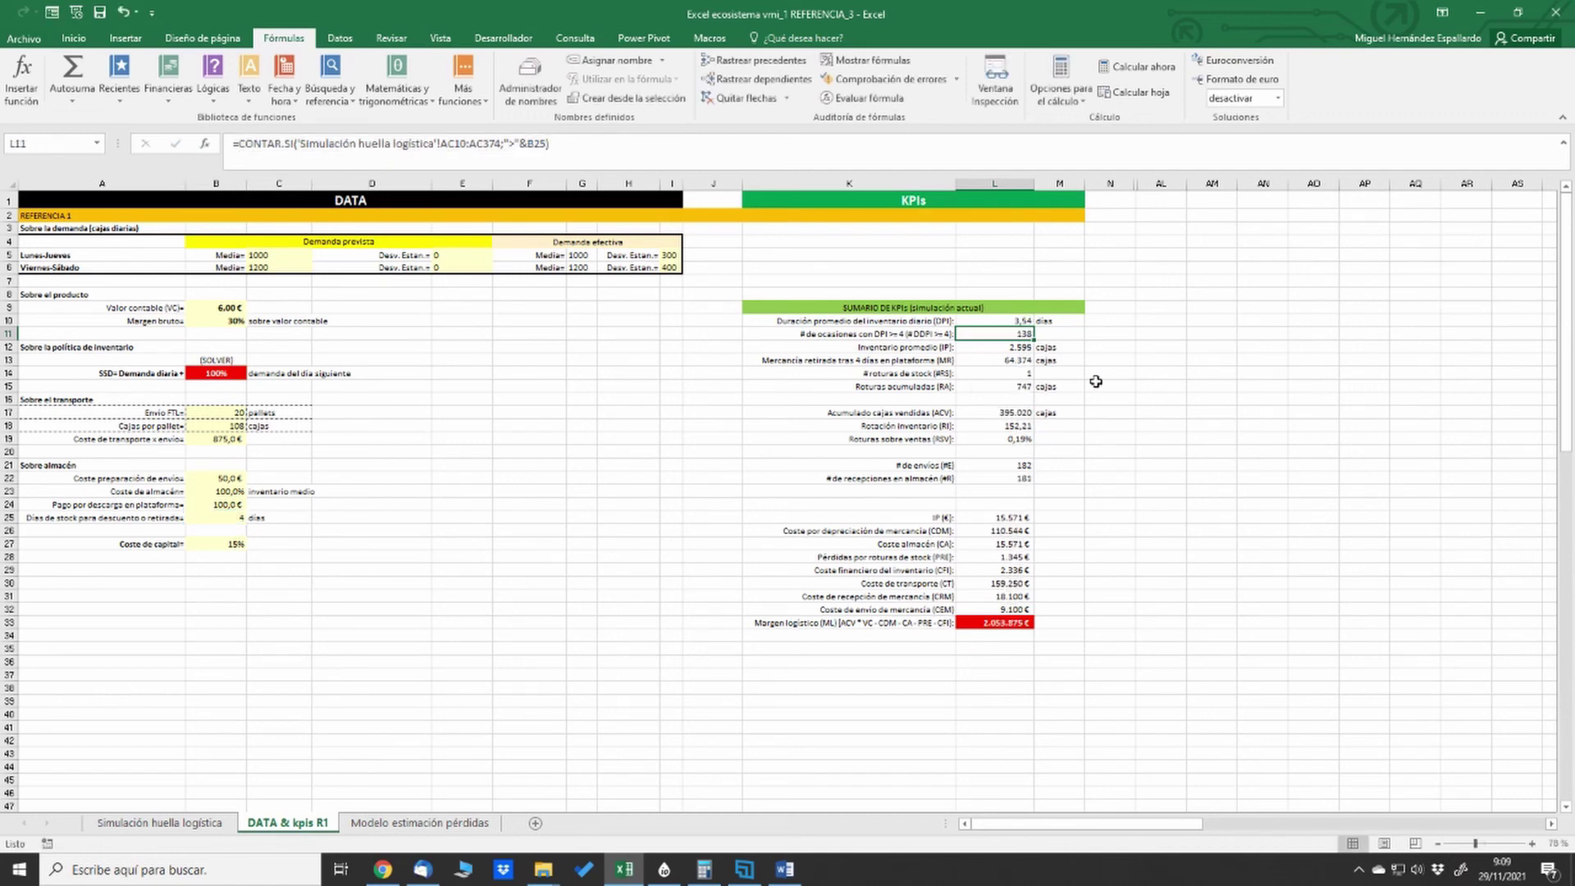